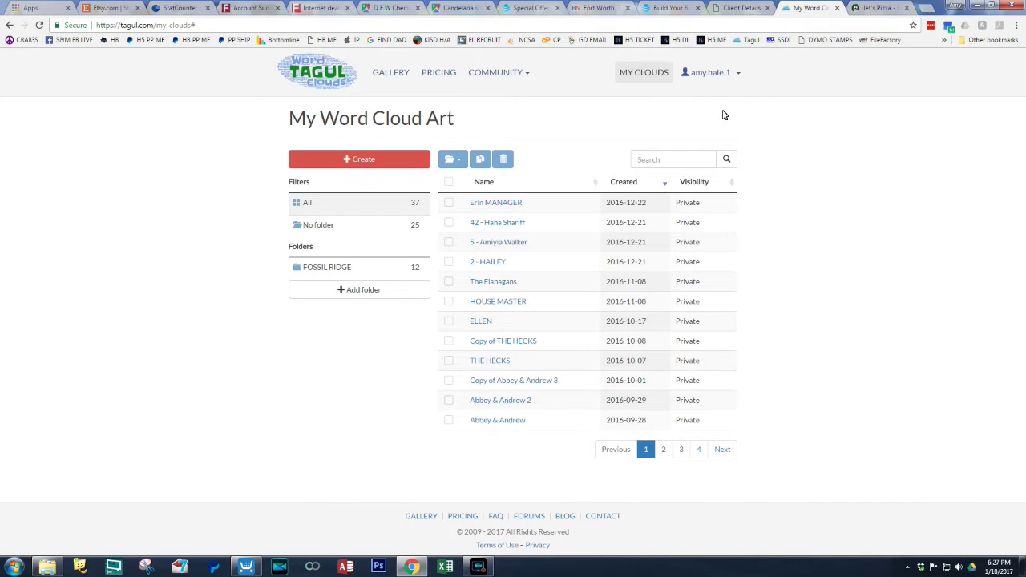
Start a new Tagul word cloud and bring the VECTORS image folder window forward
click(371, 162)
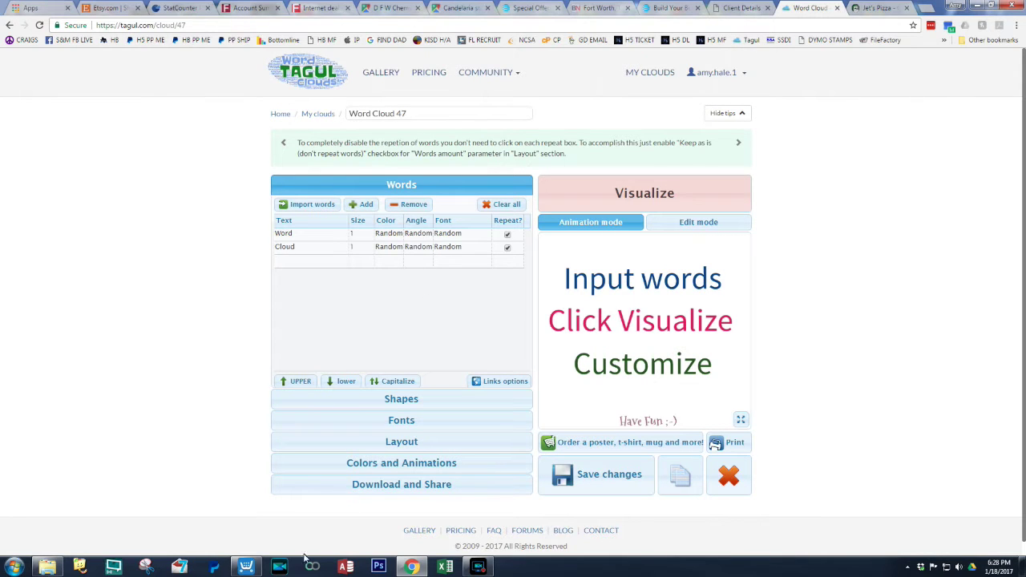
click(47, 567)
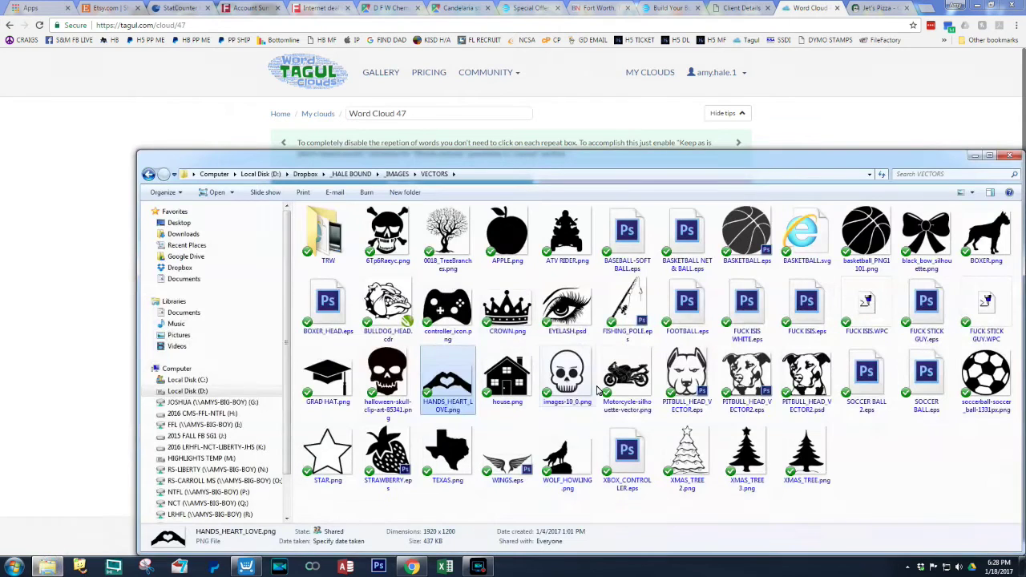
drag(561, 156, 503, 67)
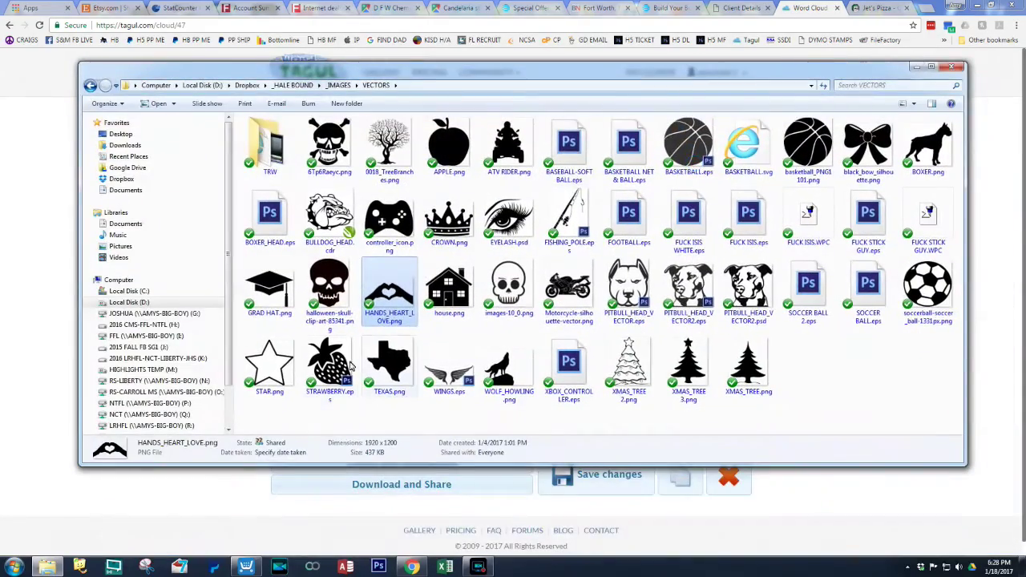
Open TEXAS.png from the VECTORS folder in Adobe Photoshop CS6
click(389, 367)
right_click(392, 367)
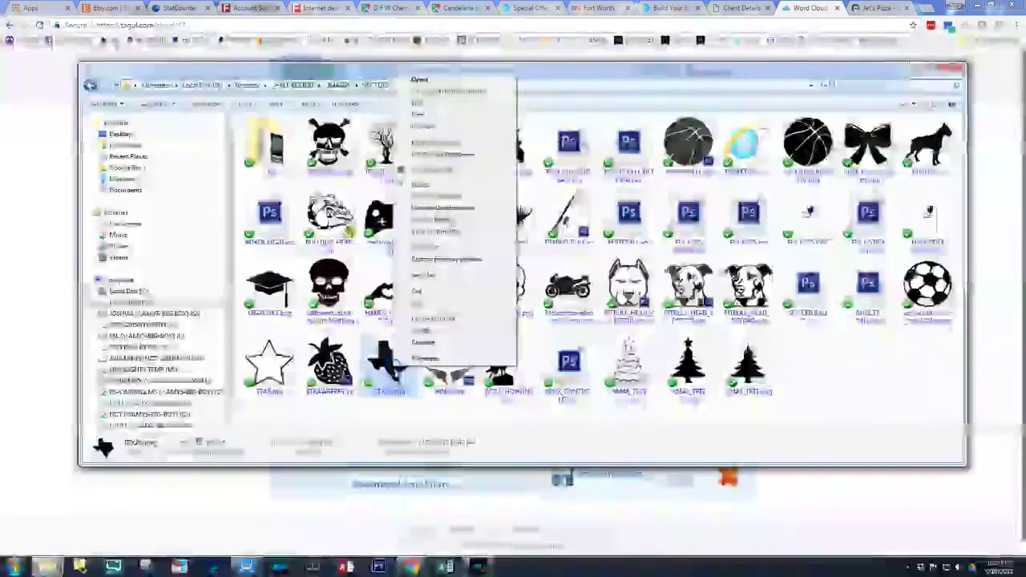
mouse_move(428, 250)
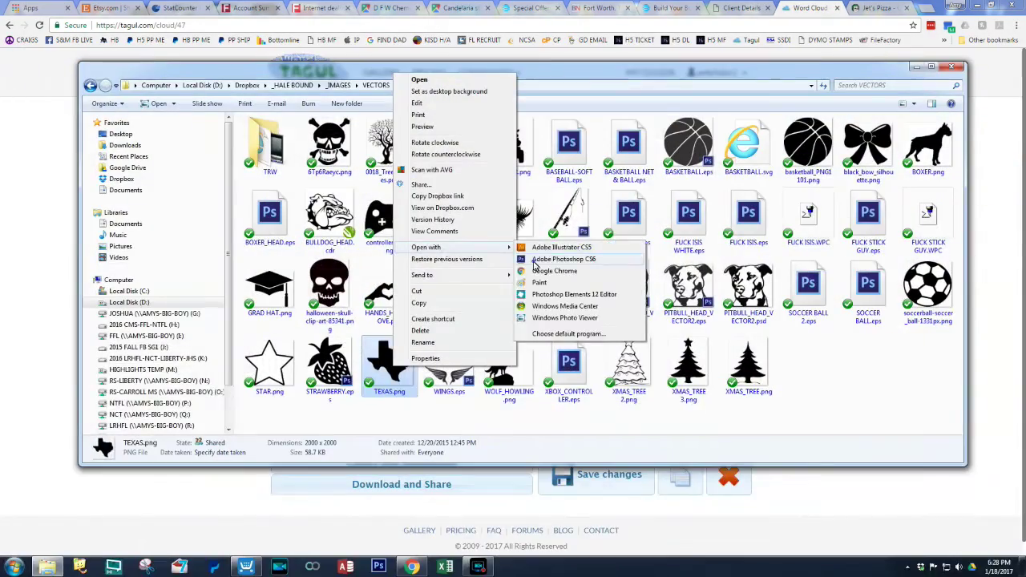
click(561, 259)
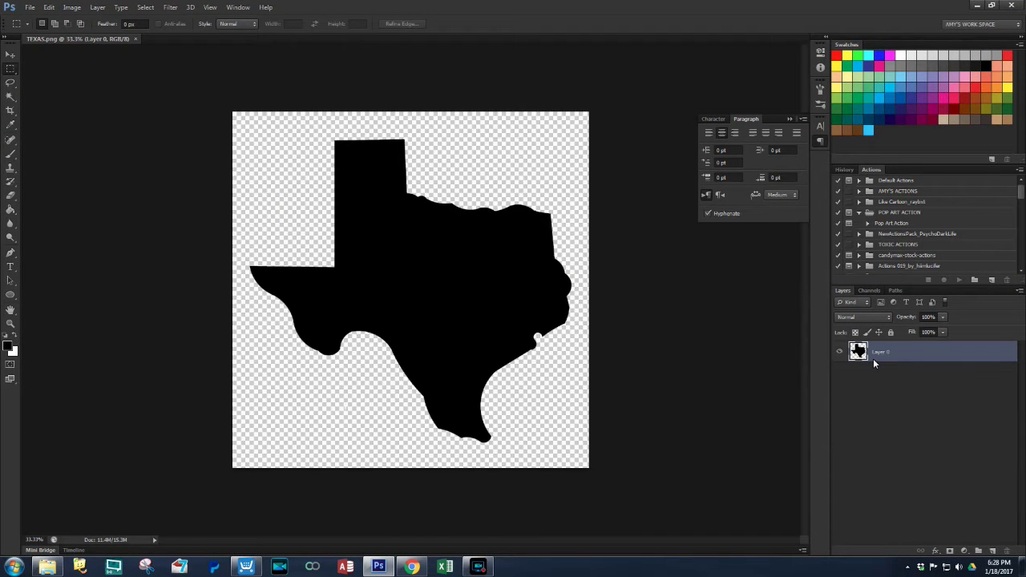
Nudge the Texas layer with the Move tool, then close TEXAS.png without saving
click(10, 53)
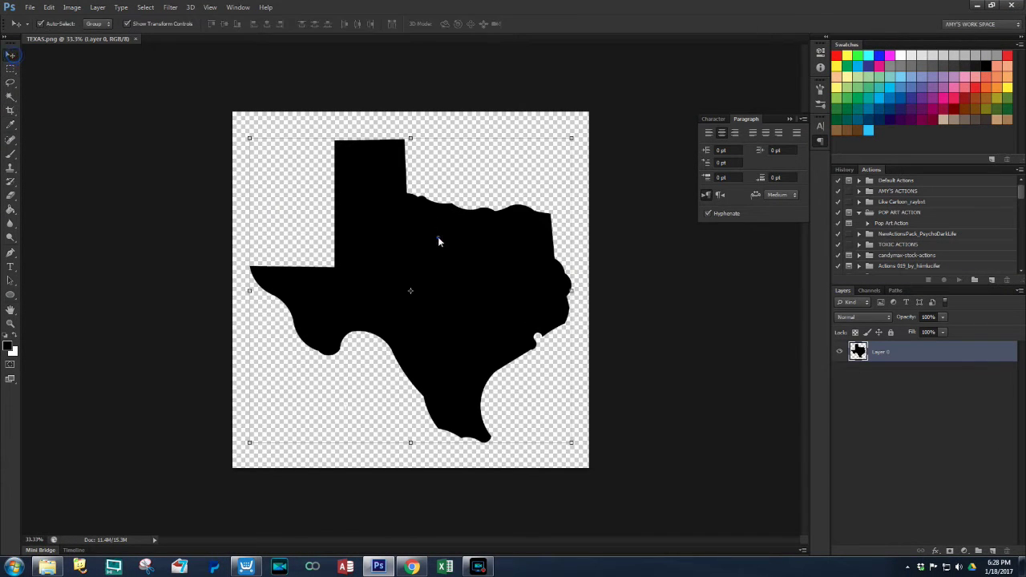
drag(438, 238, 465, 240)
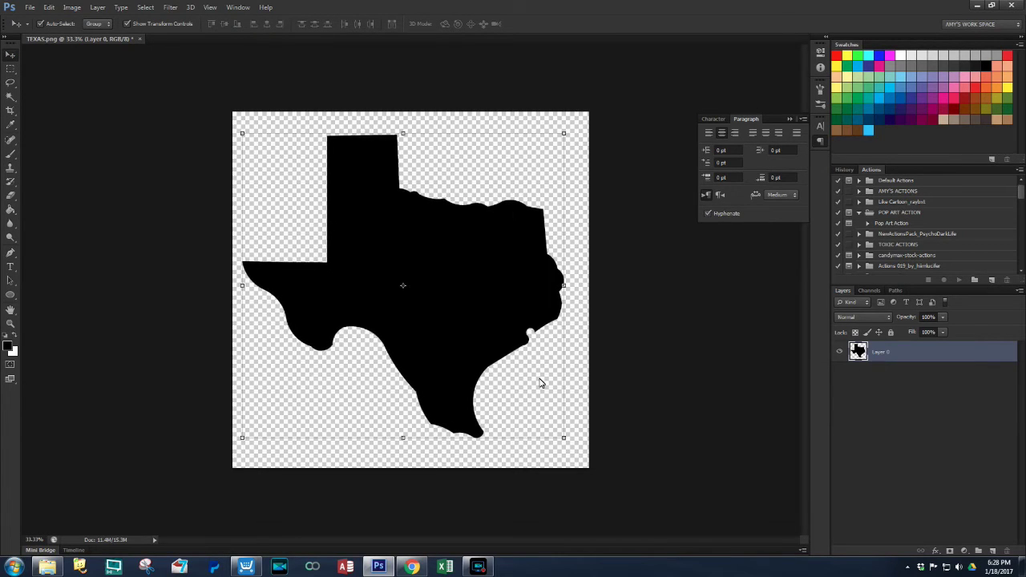
click(585, 448)
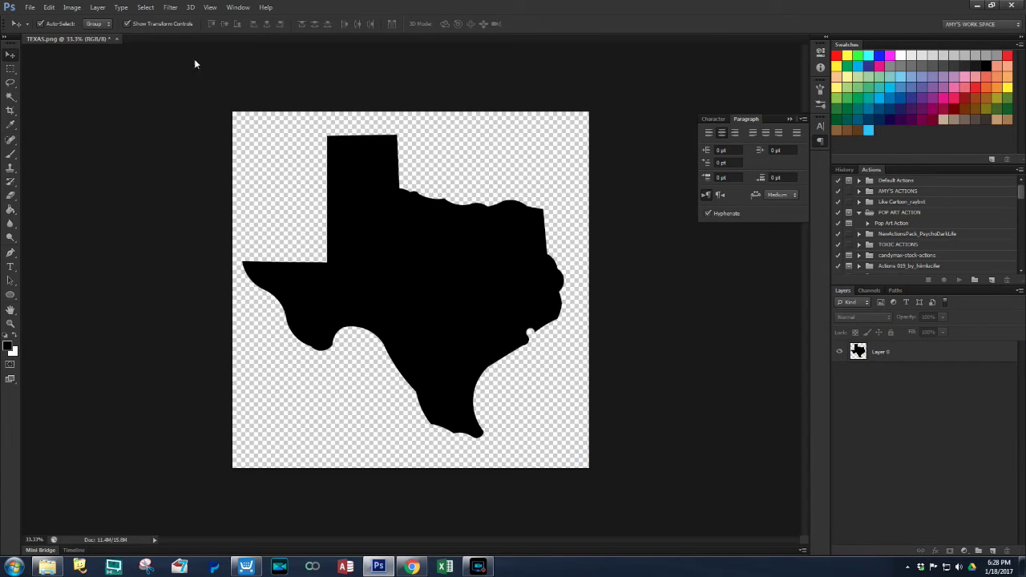
click(118, 38)
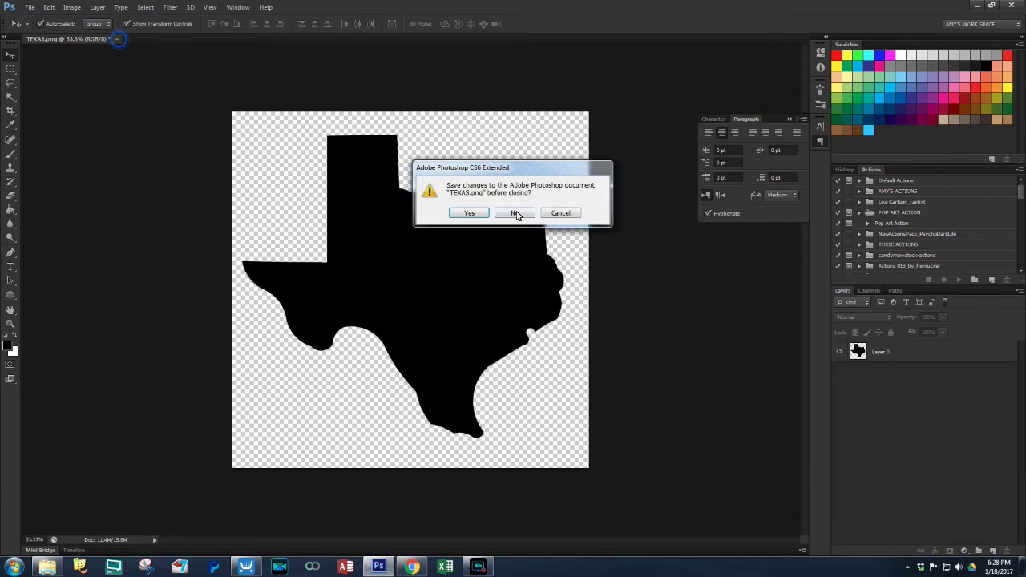
click(516, 212)
key(alt+Tab)
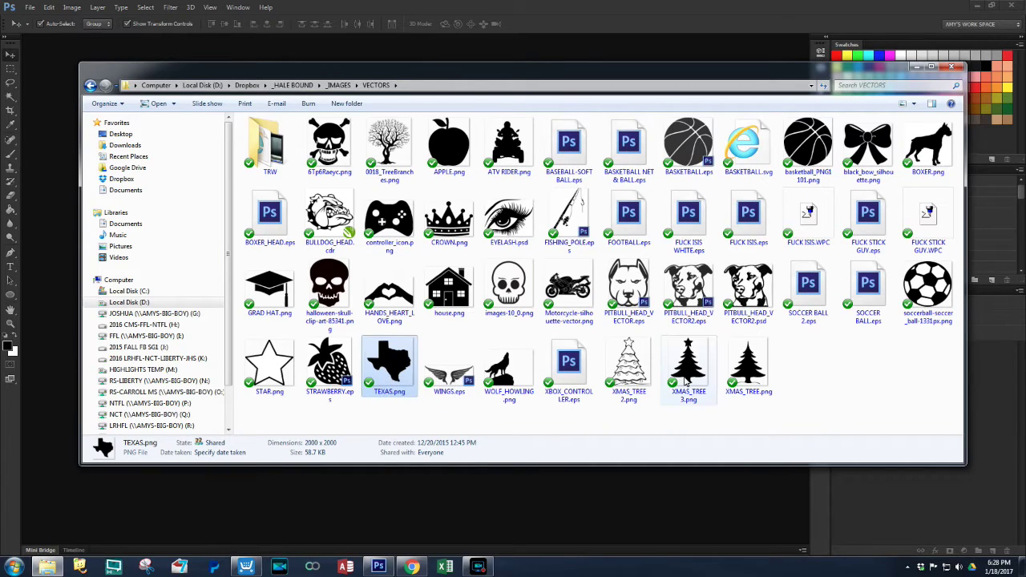
click(403, 298)
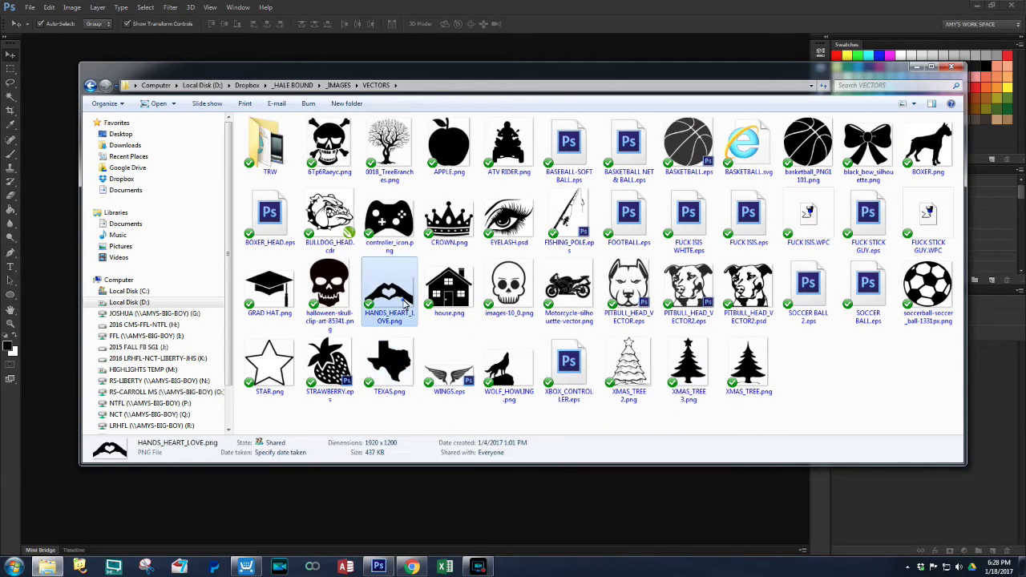
double_click(404, 302)
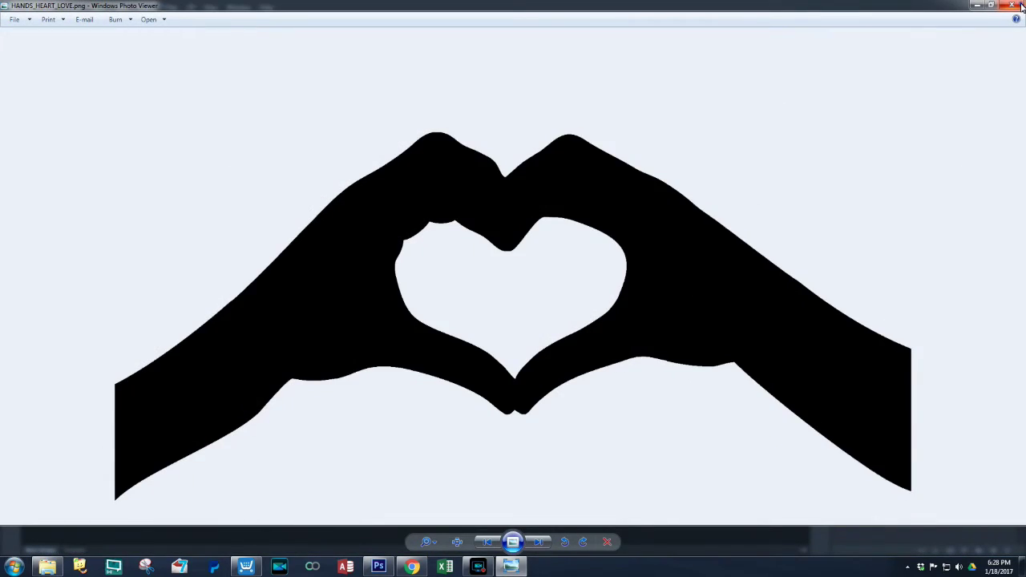
click(1022, 6)
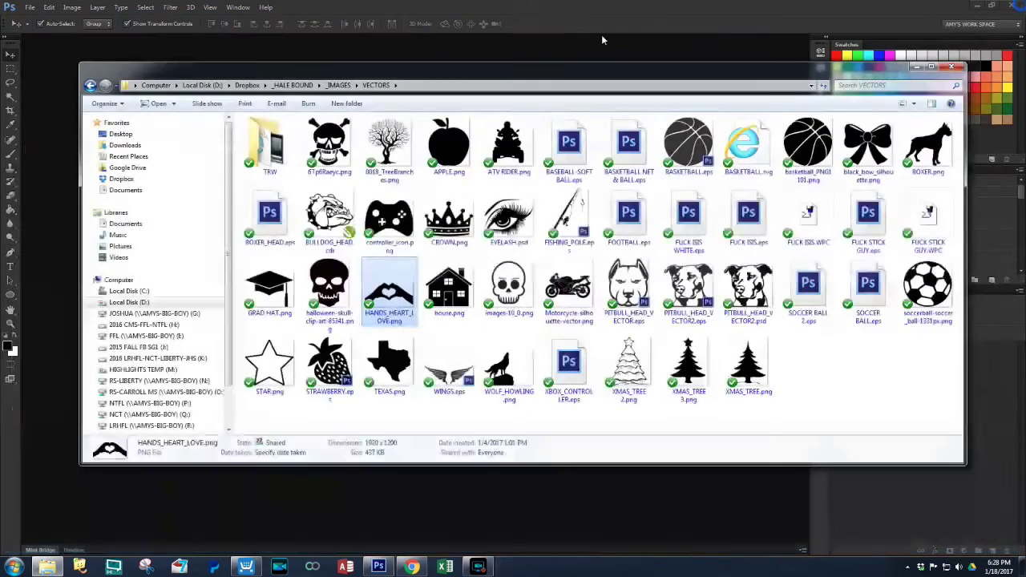
In Tagul's Shapes gallery, start adding a custom image shape and browse for a file
click(412, 567)
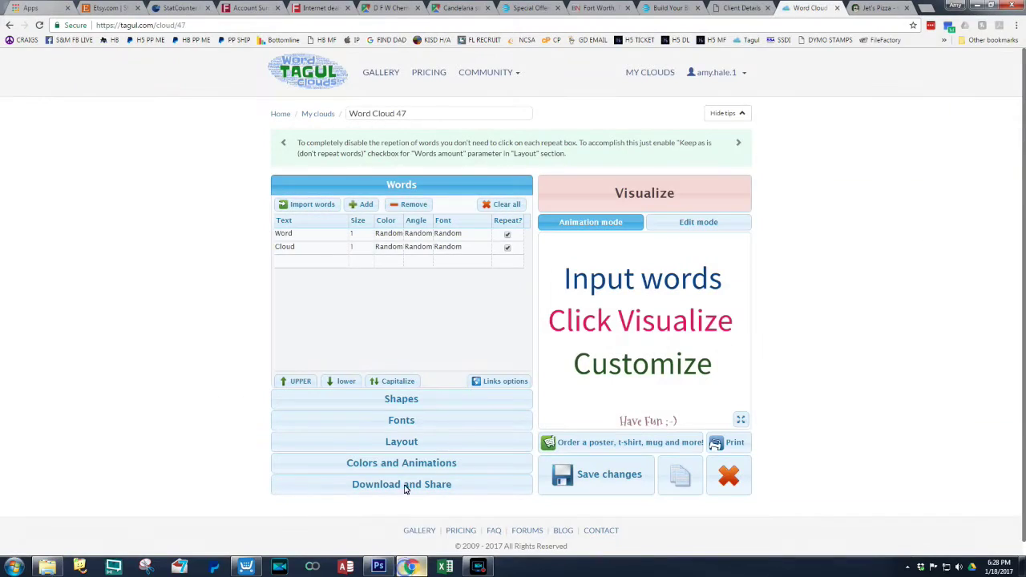
click(408, 405)
click(358, 241)
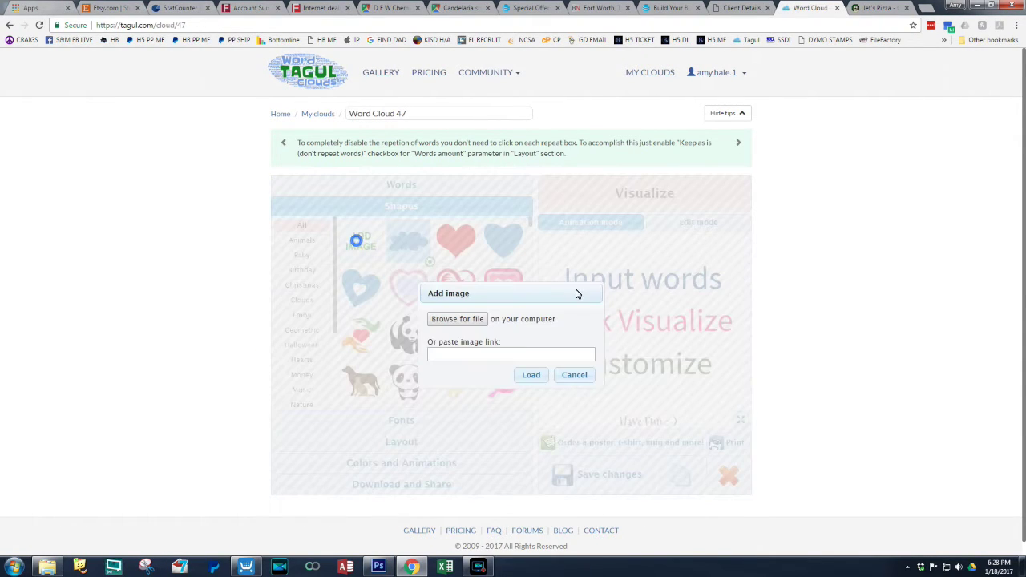
click(480, 322)
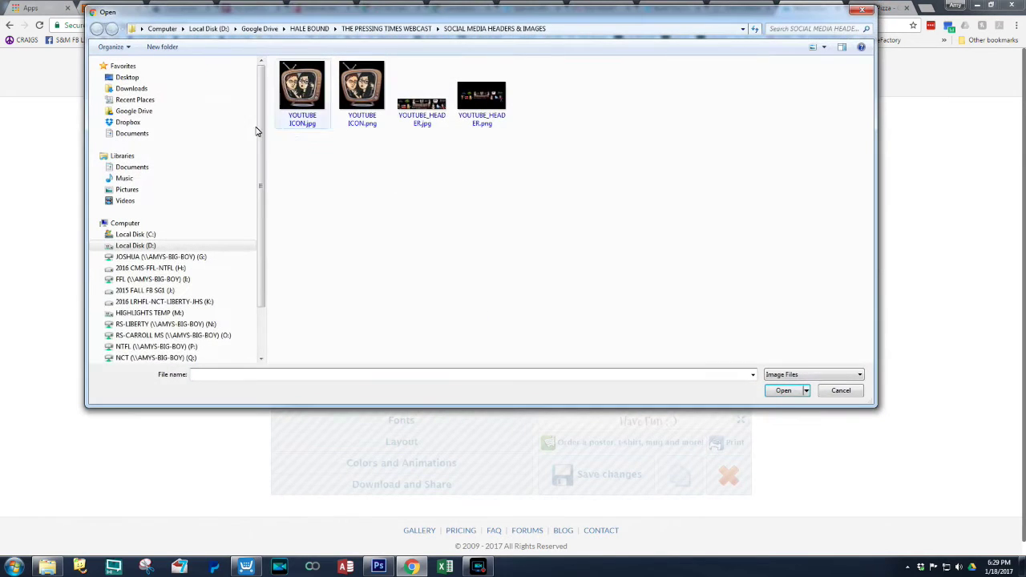
Upload HANDS_HEART_LOVE.png from D:\Dropbox\_HALE BOUND\_IMAGES\VECTORS
click(144, 245)
double_click(293, 108)
double_click(361, 109)
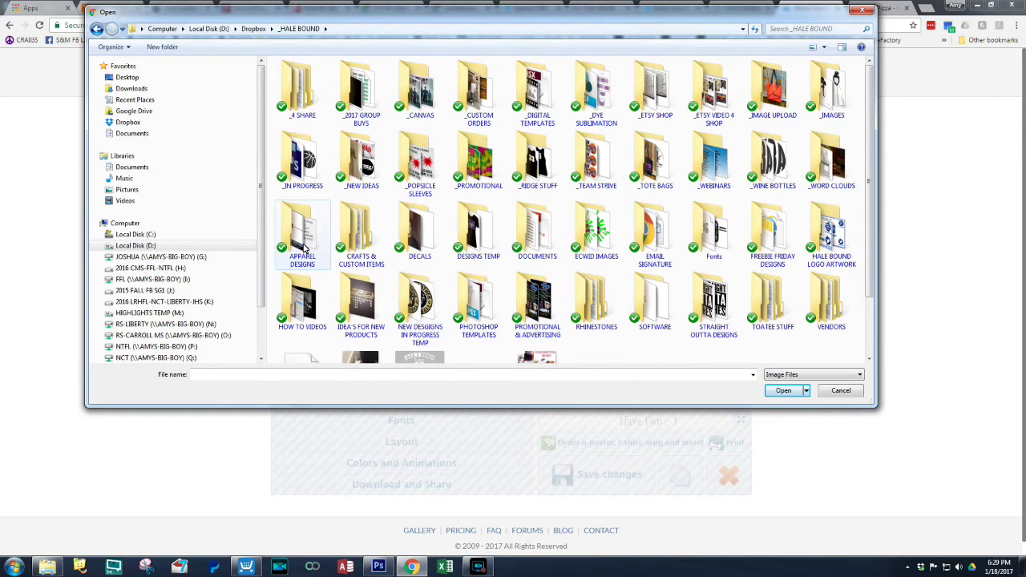
double_click(809, 102)
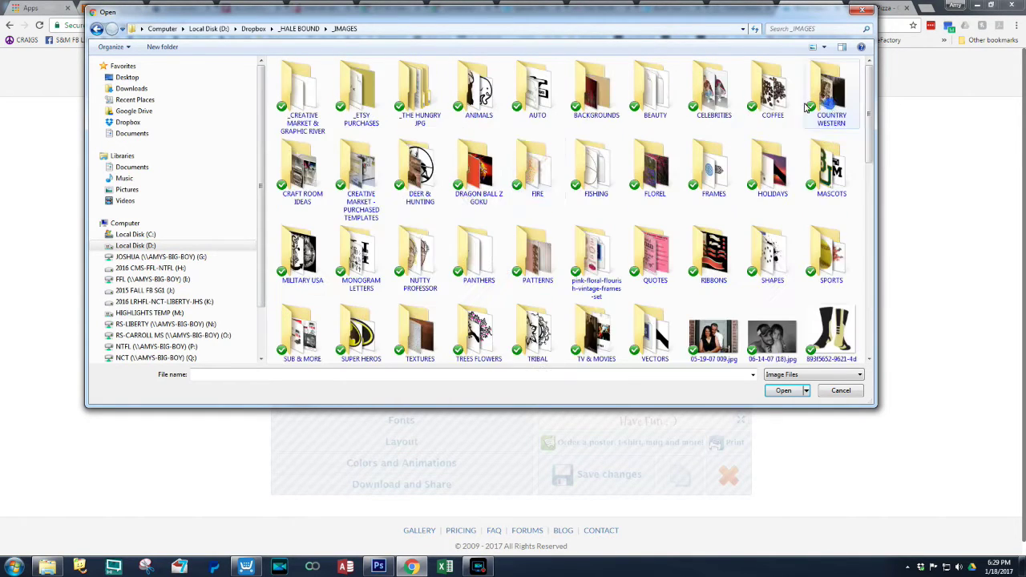
scroll(417, 241, down, 2)
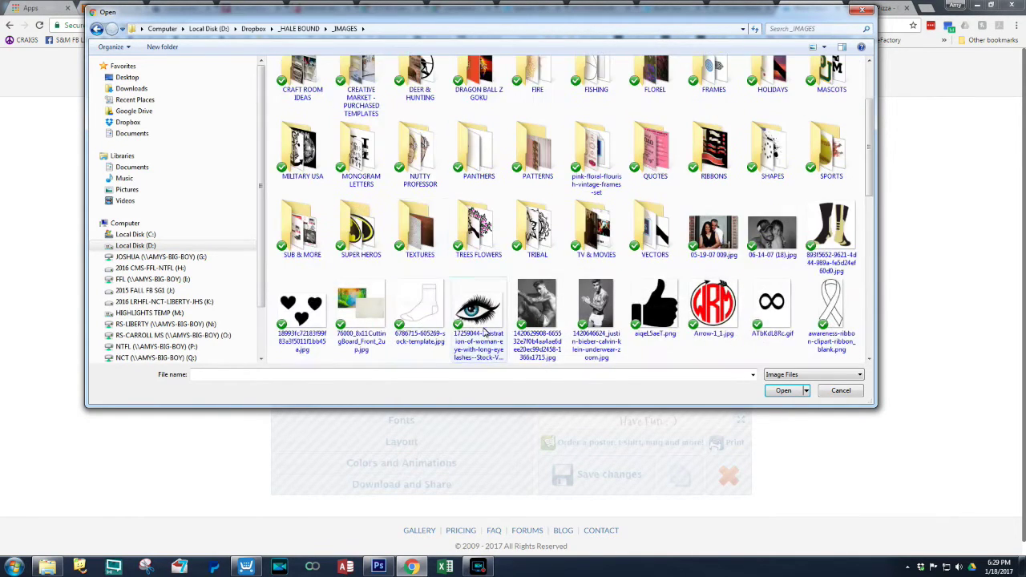
double_click(641, 258)
double_click(481, 164)
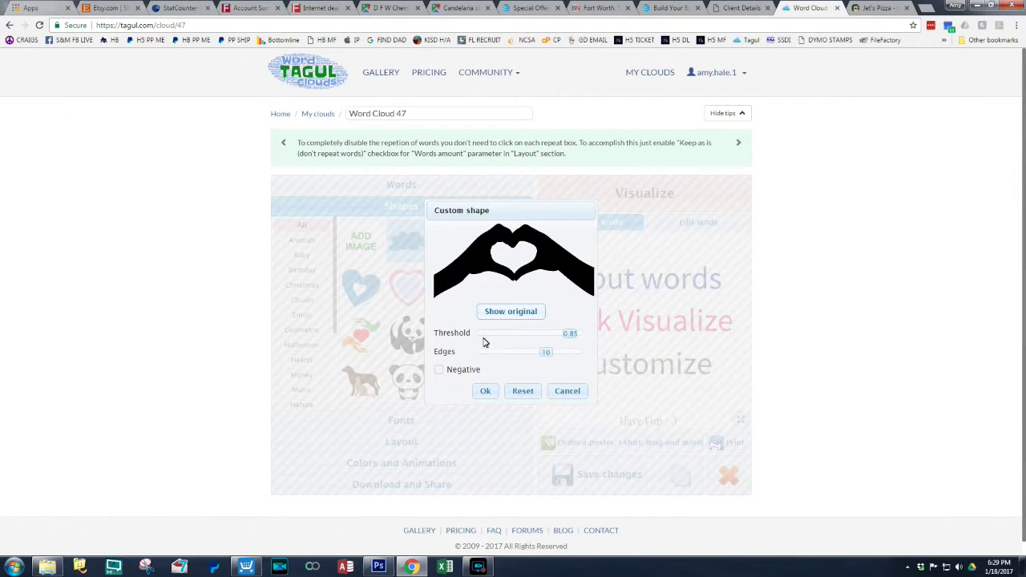
Reset the hands-heart shape to defaults, raise Edges to 12, and accept it
drag(575, 340, 565, 363)
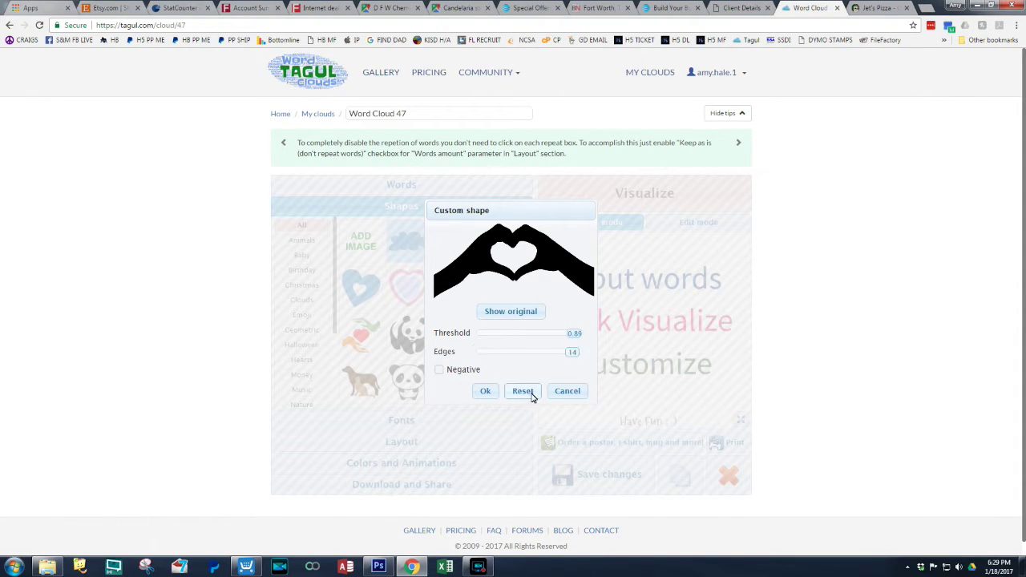
click(529, 393)
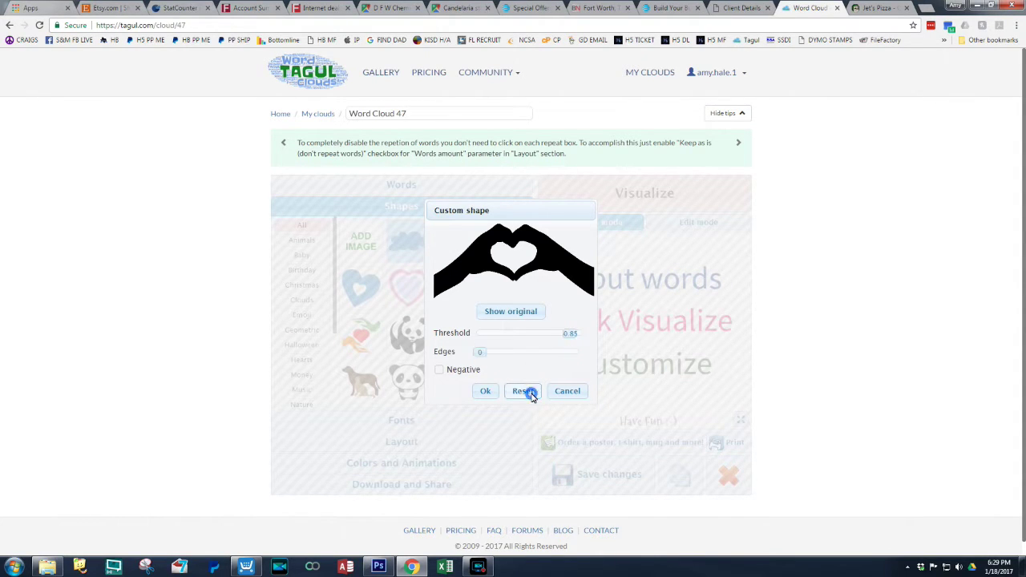
click(441, 371)
click(441, 371)
click(522, 393)
drag(481, 351, 566, 353)
click(486, 391)
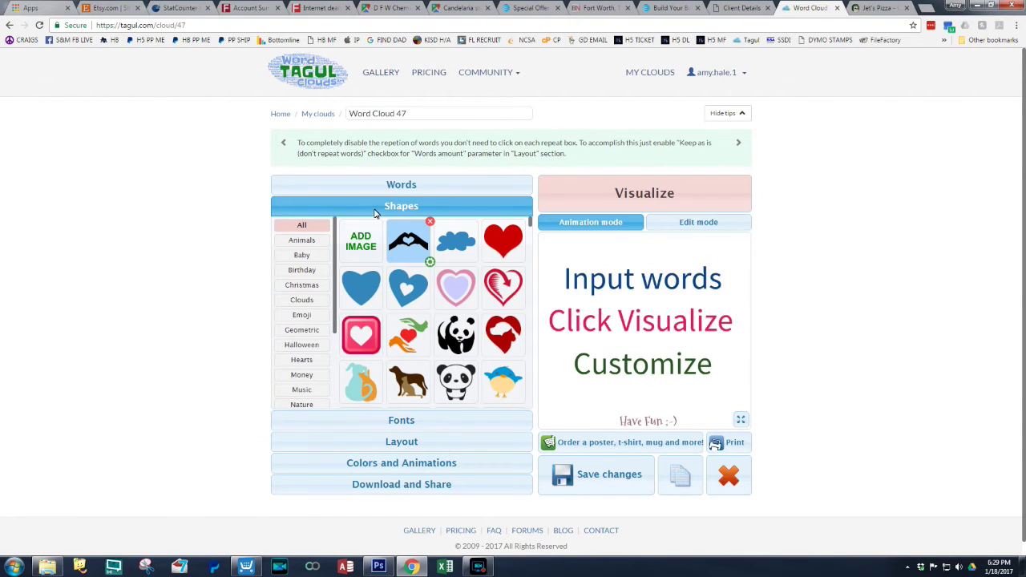
click(451, 247)
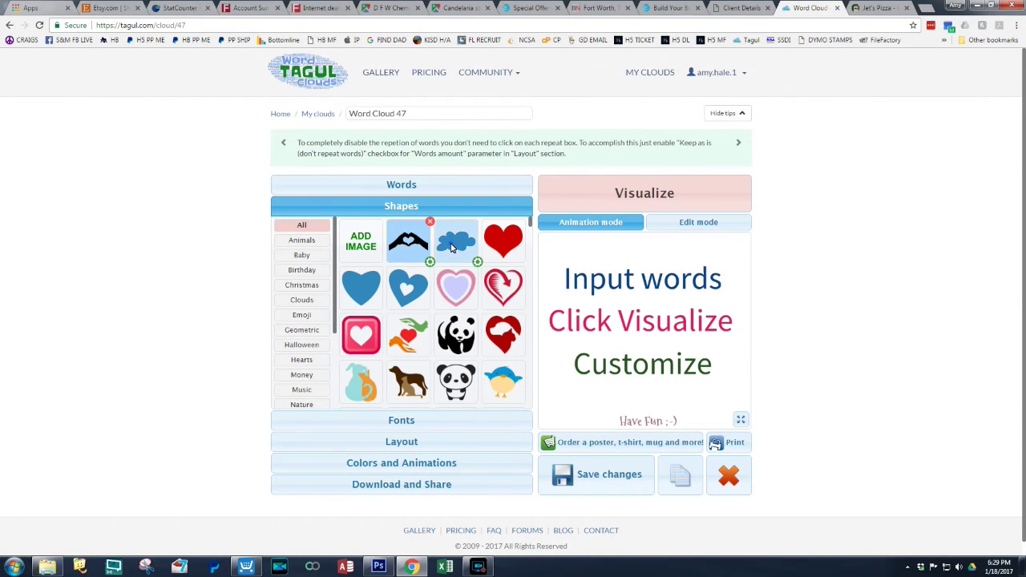
click(411, 249)
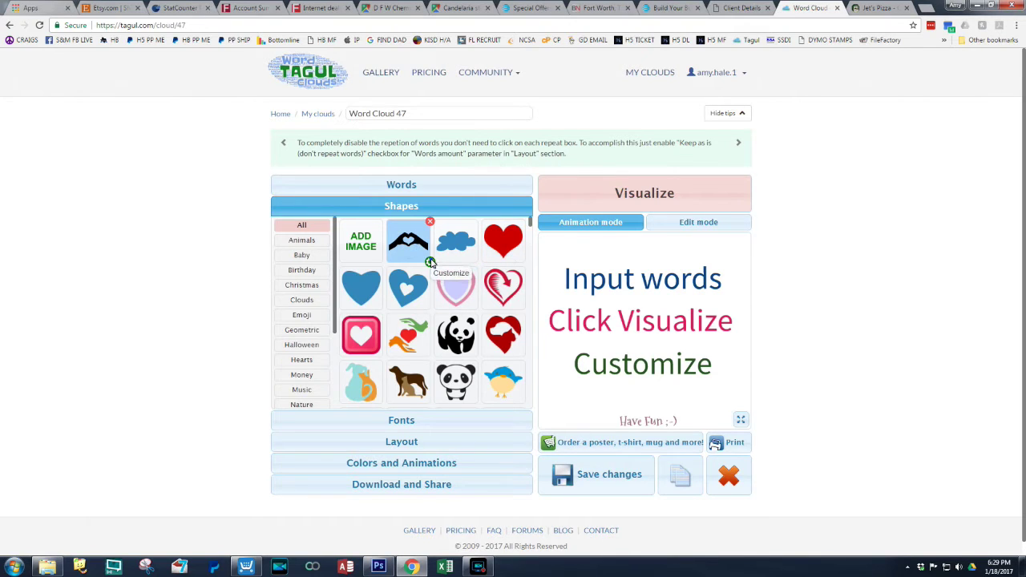
click(430, 262)
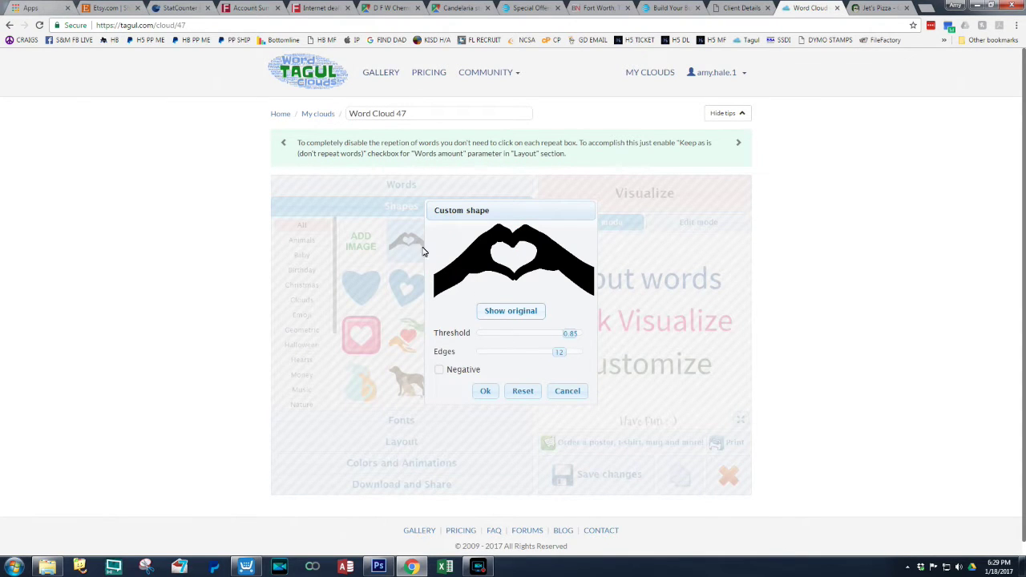
click(485, 390)
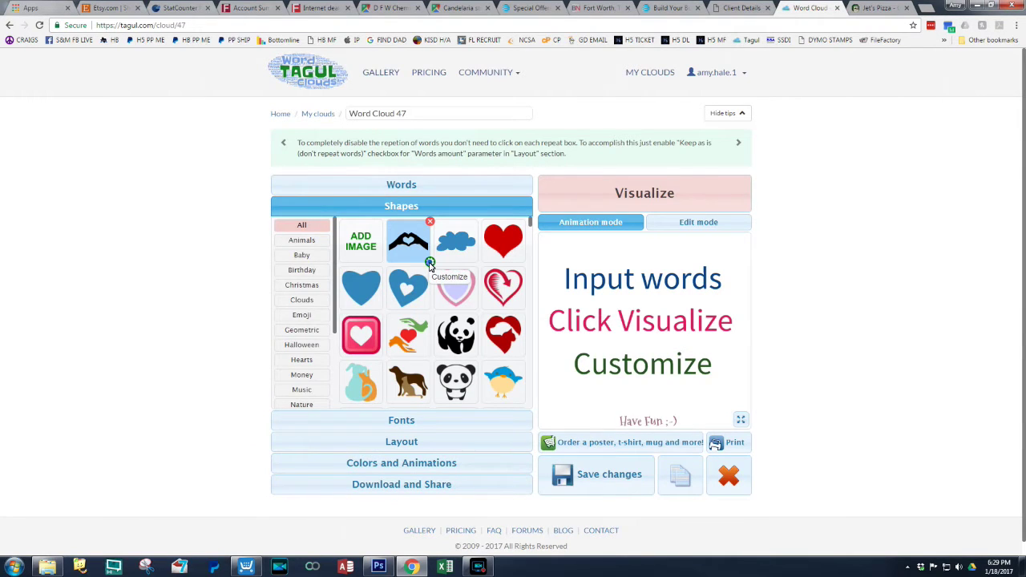
click(430, 263)
click(486, 391)
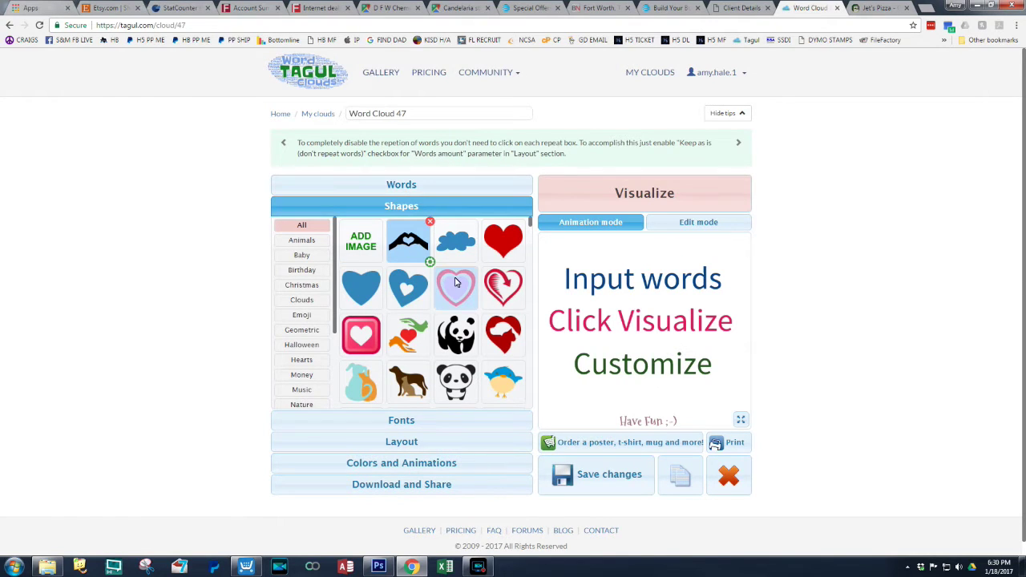
scroll(455, 282, down, 6)
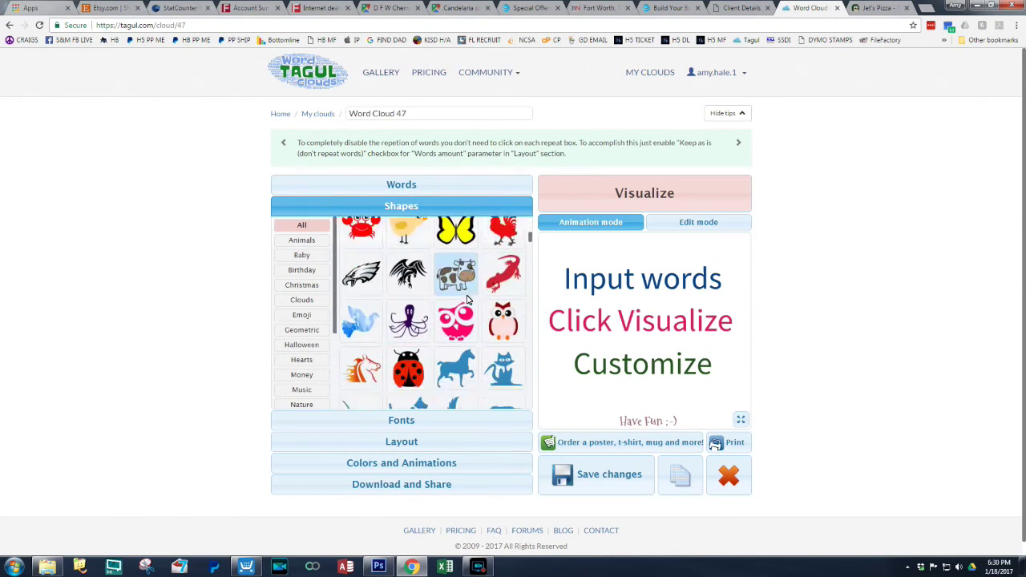
scroll(465, 304, down, 3)
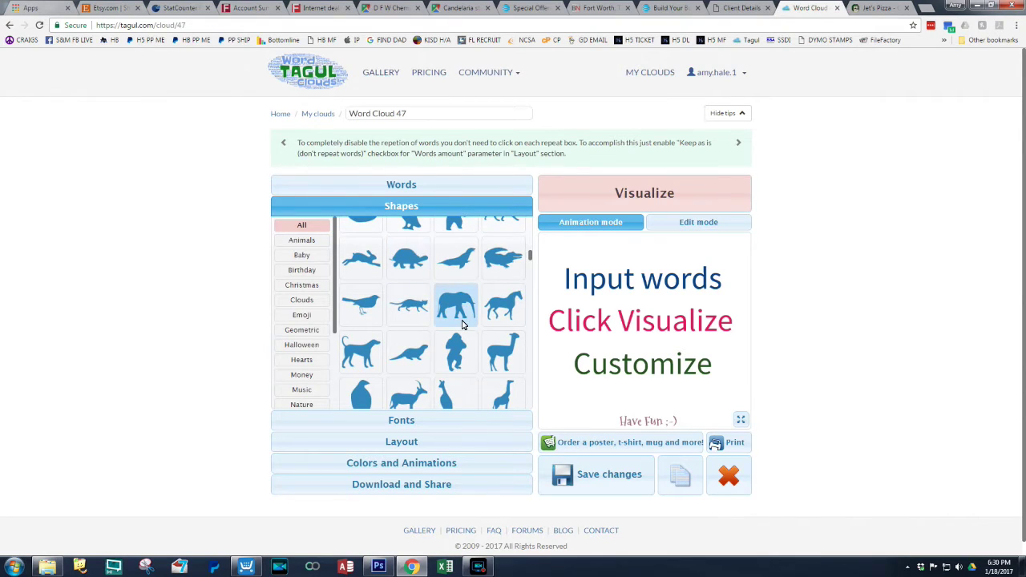
scroll(462, 324, down, 2)
scroll(462, 324, down, 3)
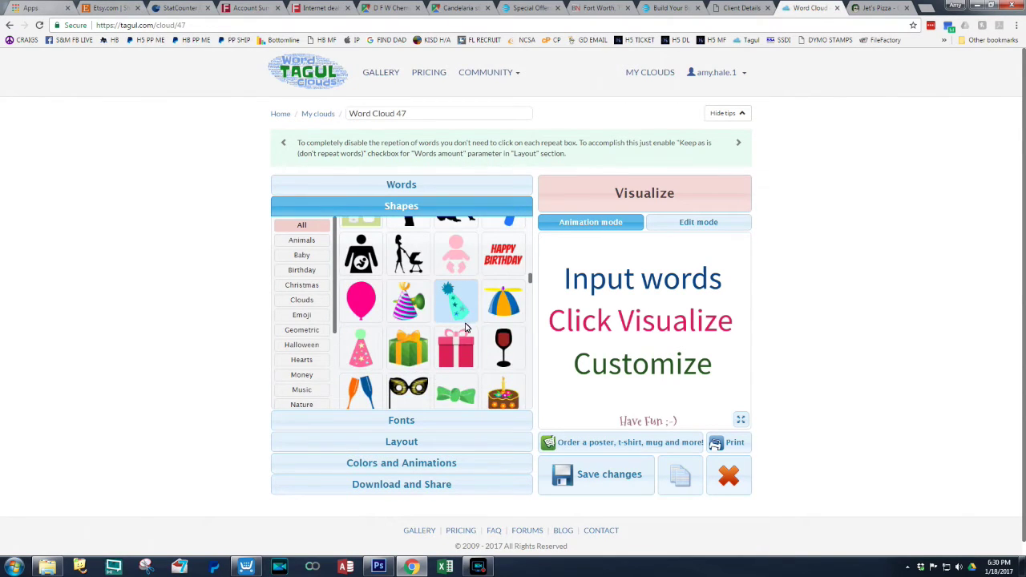
scroll(465, 328, down, 2)
scroll(469, 332, up, 2)
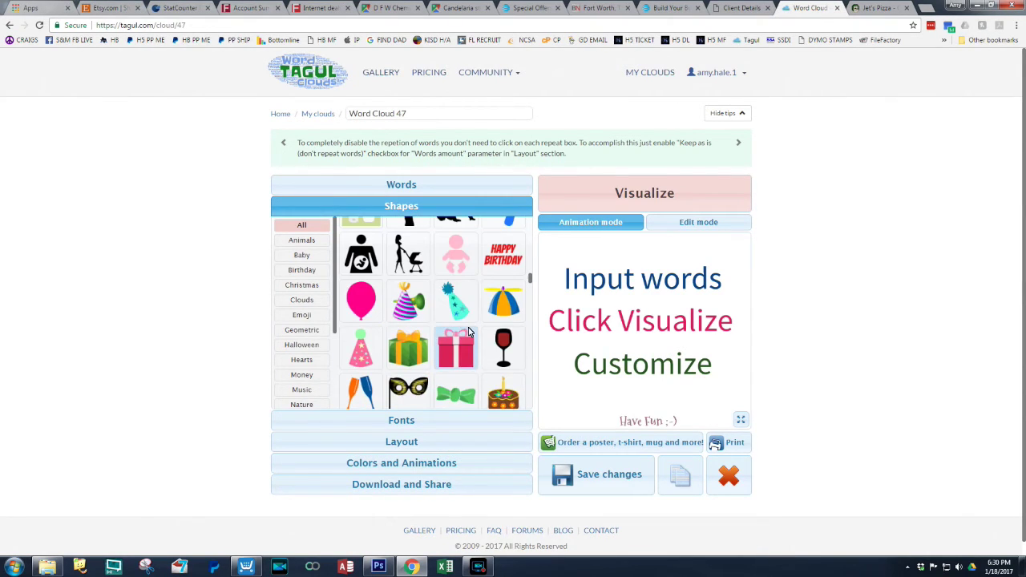
scroll(469, 332, down, 4)
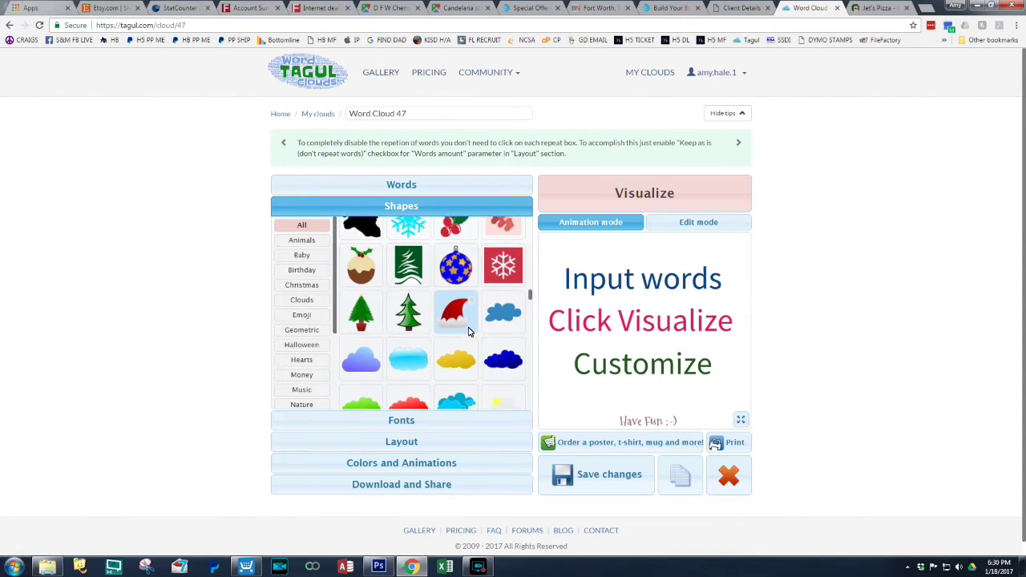
scroll(469, 331, down, 6)
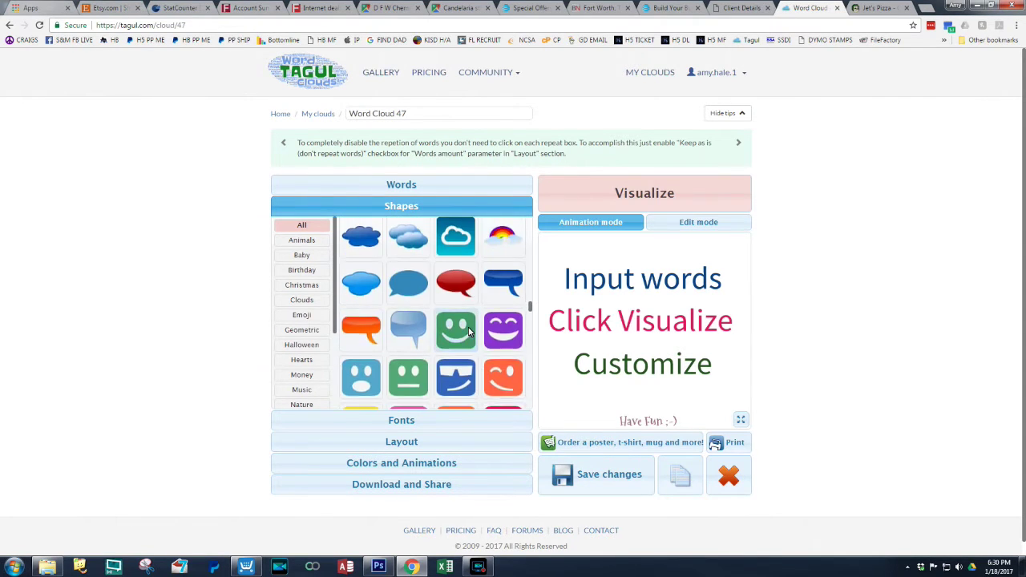
scroll(469, 332, down, 3)
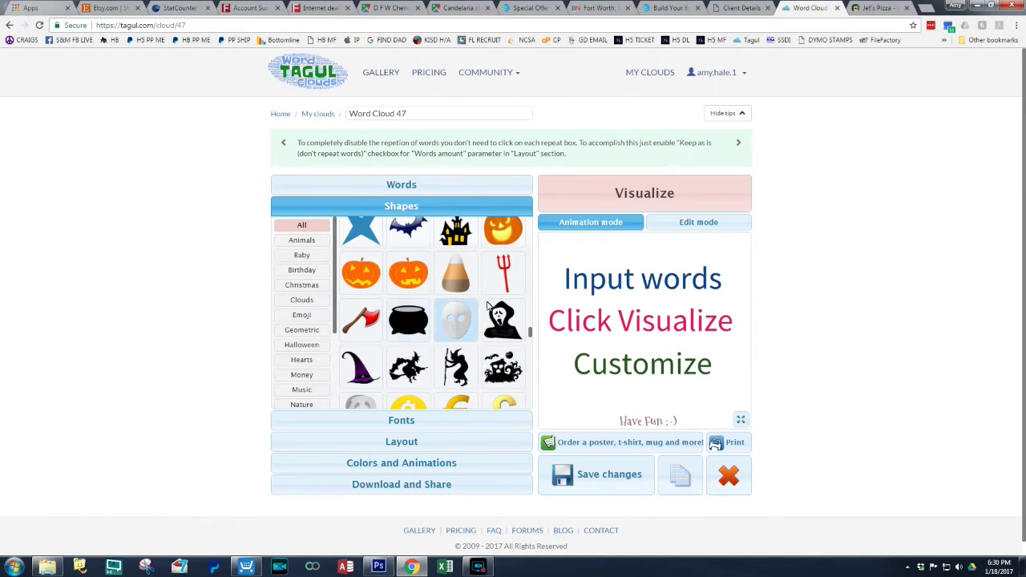
scroll(505, 328, down, 8)
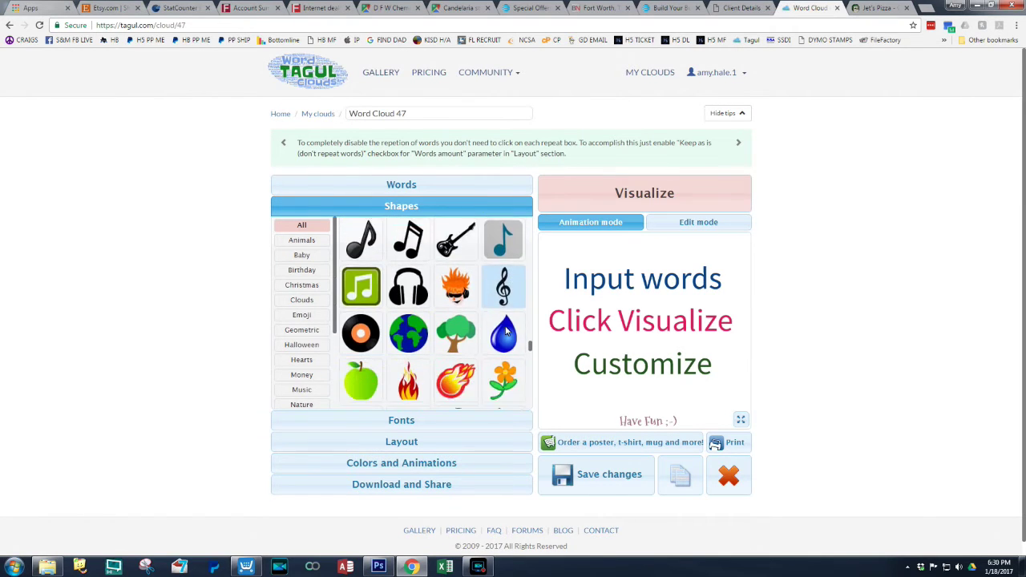
scroll(505, 329, down, 10)
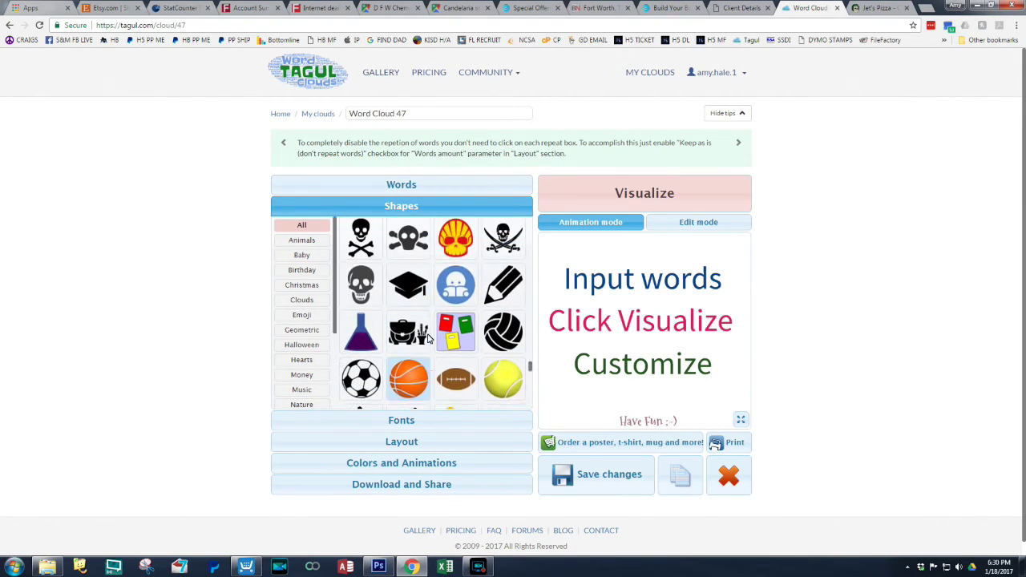
scroll(497, 296, down, 1)
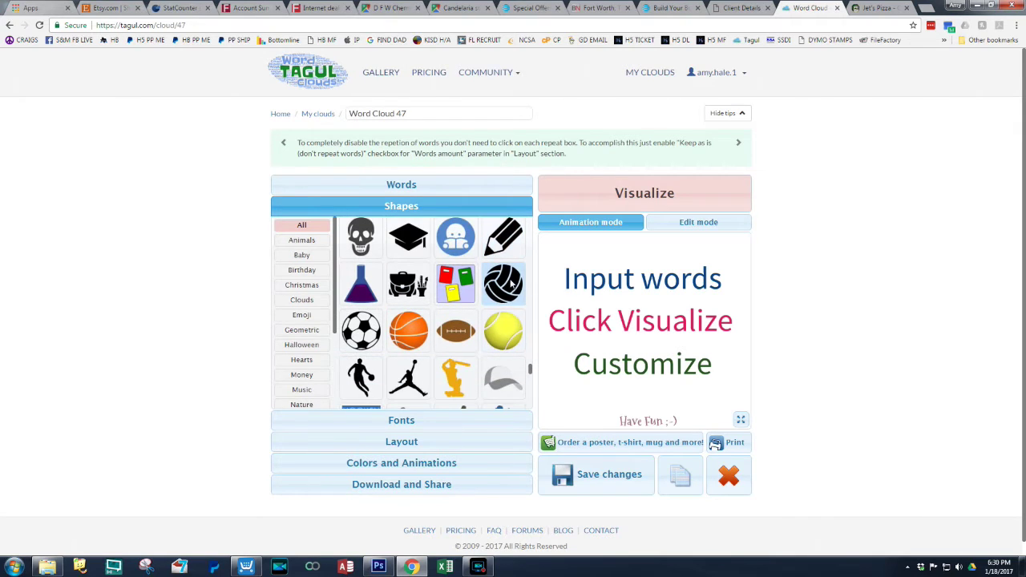
scroll(511, 295, down, 5)
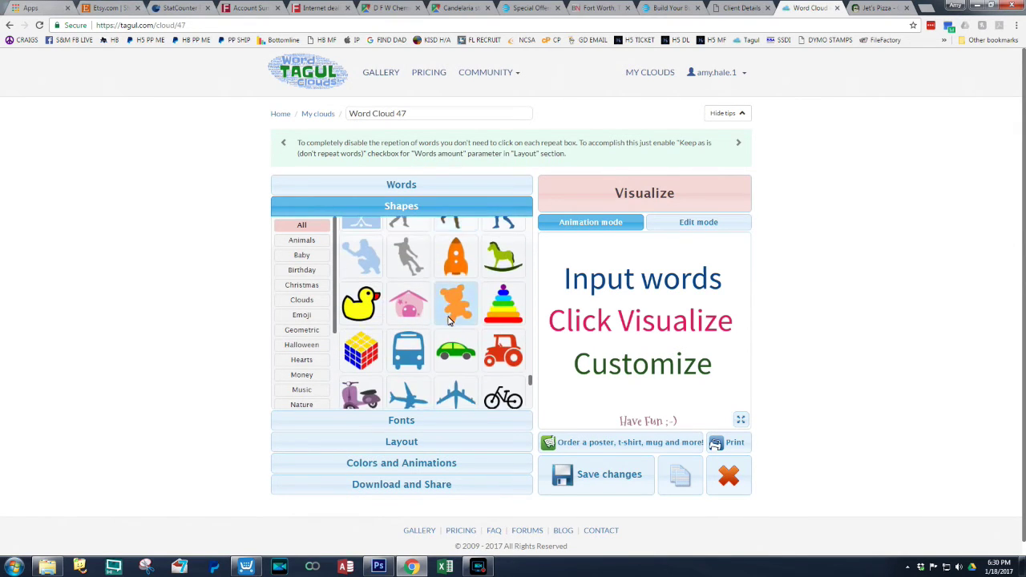
scroll(449, 321, down, 5)
scroll(449, 321, up, 1)
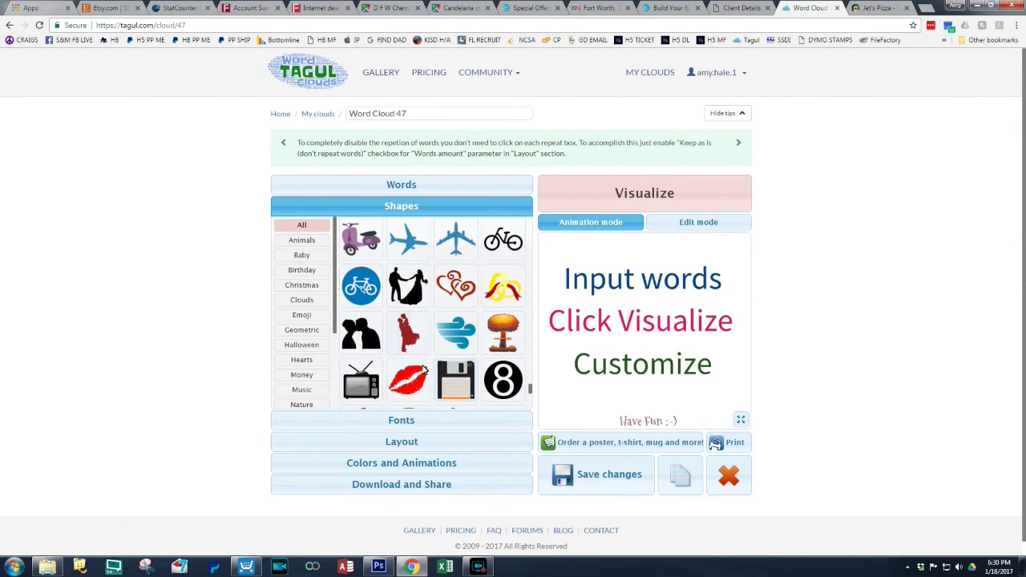
scroll(481, 310, down, 2)
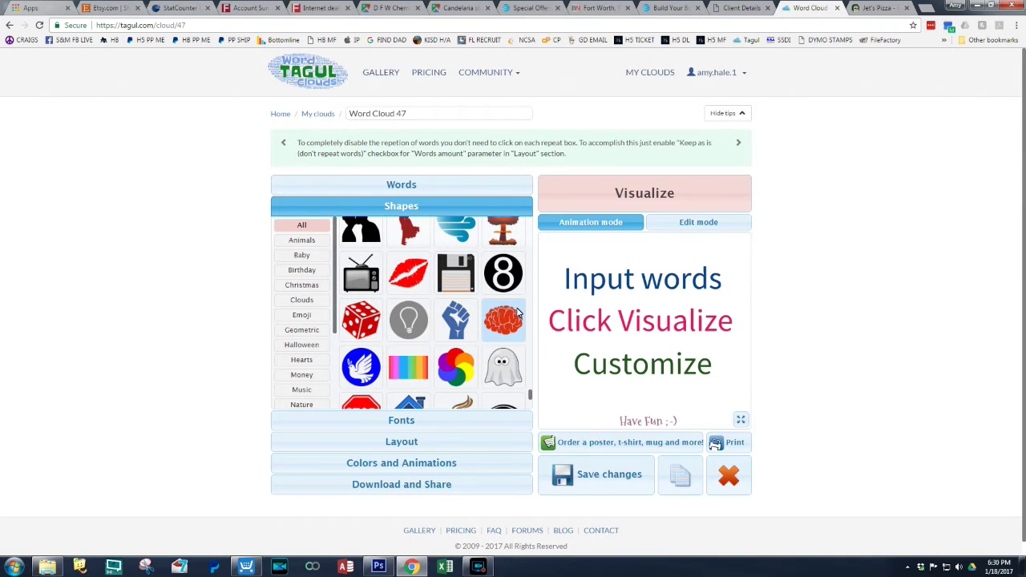
scroll(518, 313, down, 4)
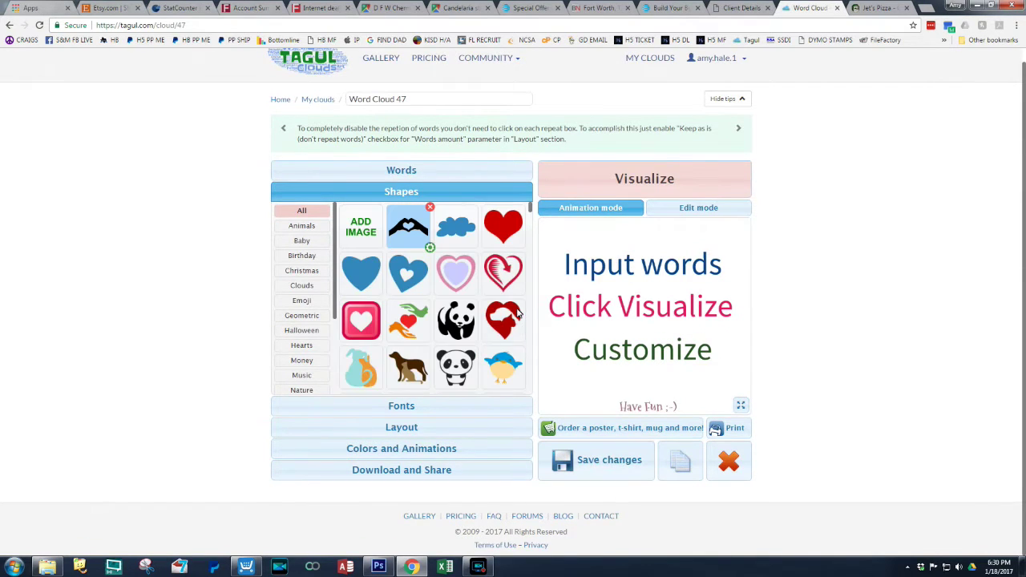
click(400, 170)
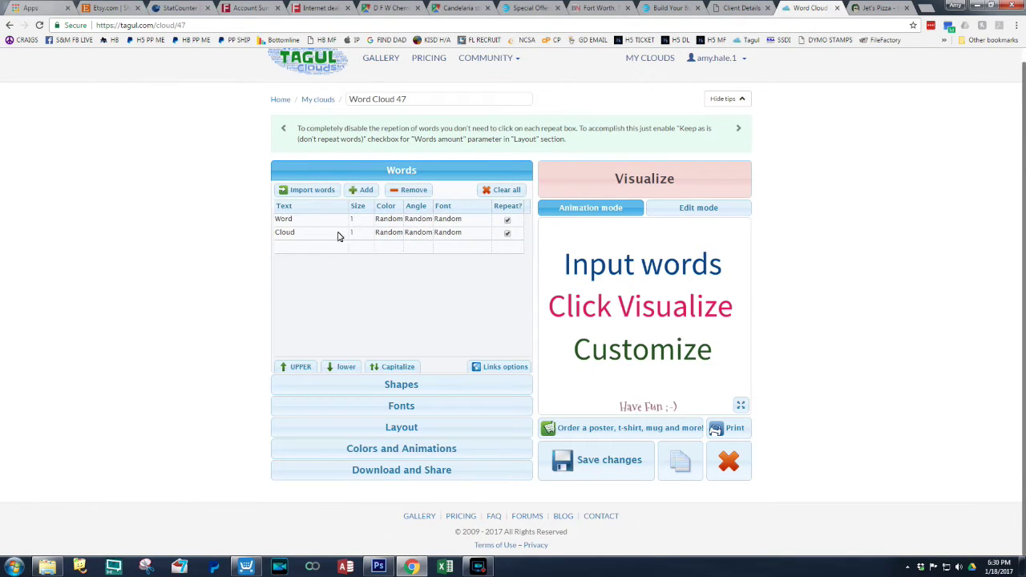
Change the first word to Love, blank the Cloud entry, and open Import words
click(297, 220)
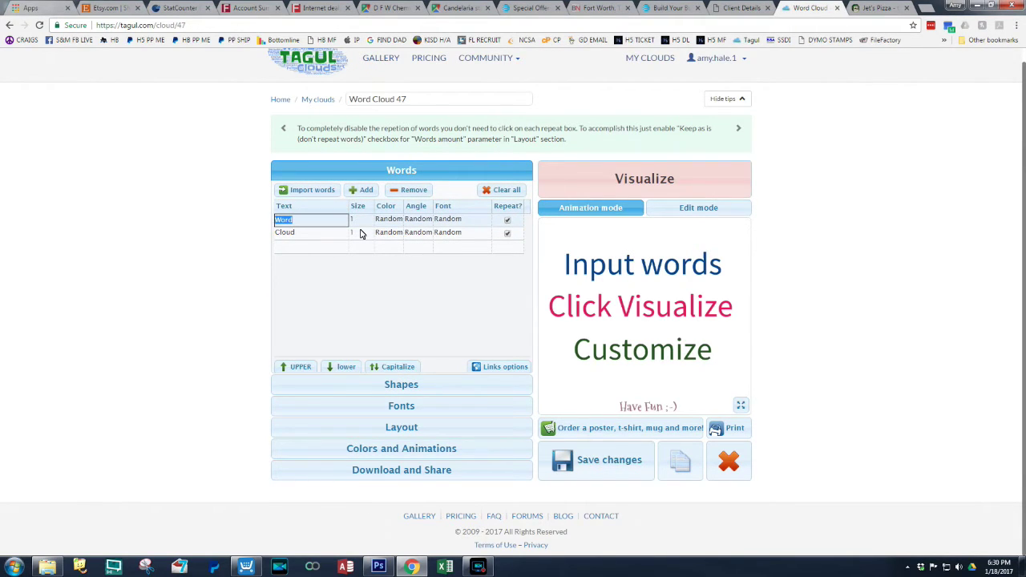
key(BackSpace)
key(Tab)
key(Tab)
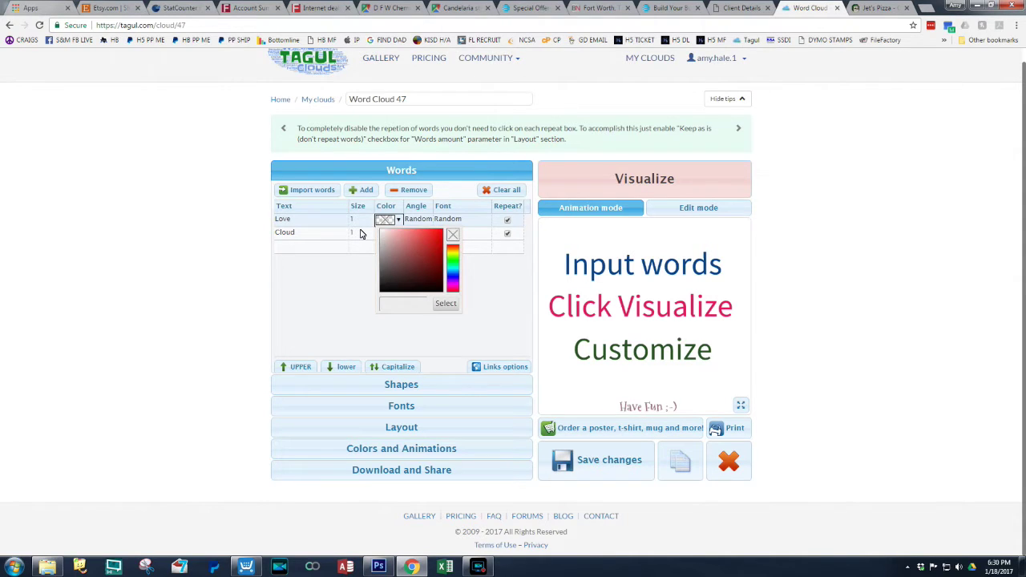
key(Tab)
key(Tab)
key(Tab)
key(Tab)
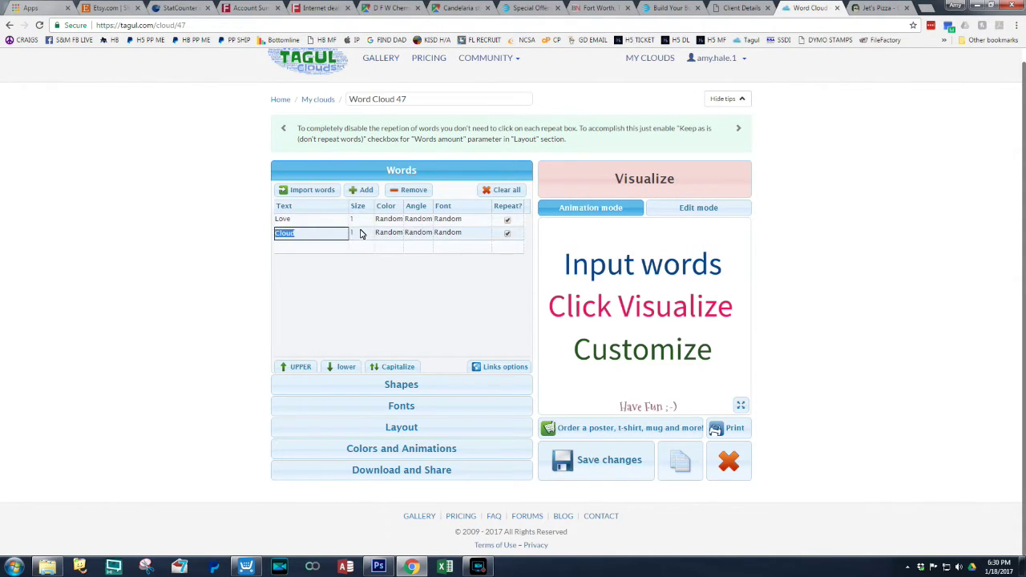
key(BackSpace)
click(307, 193)
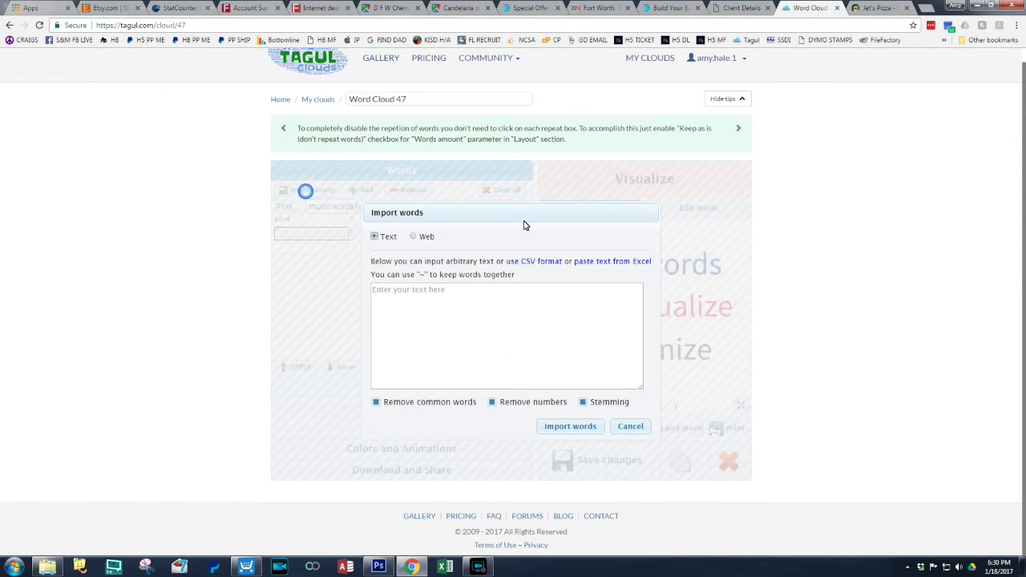
Open a blank Notepad document and begin typing the word list, starting with Love
click(13, 567)
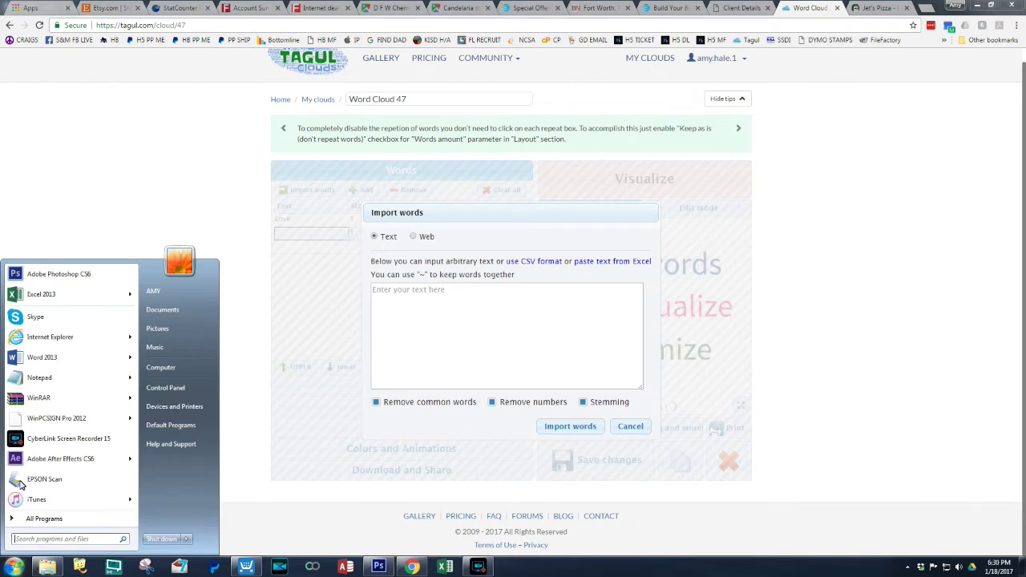
click(40, 379)
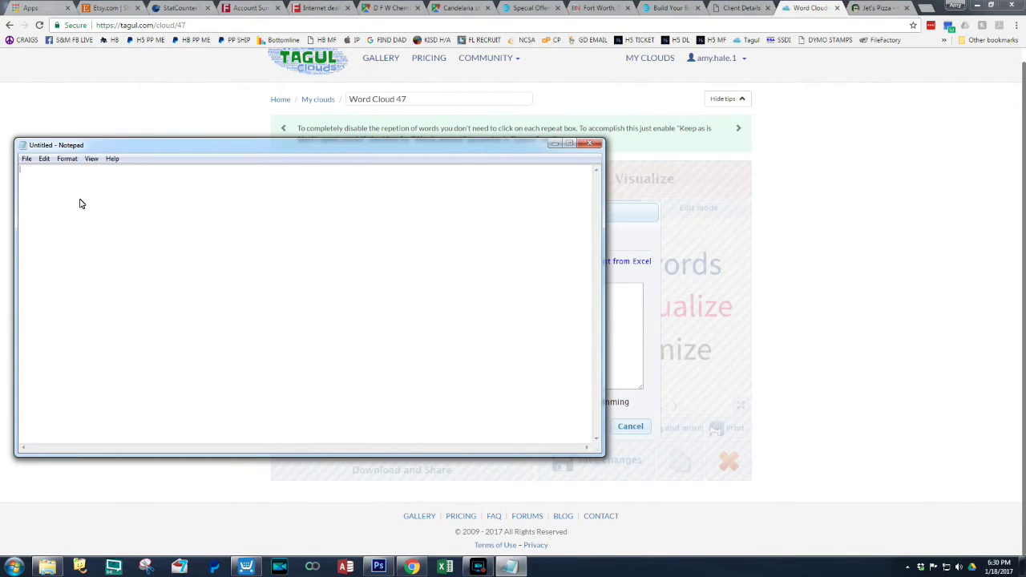
key(BackSpace)
key(BackSpace)
key(Caps_Lock)
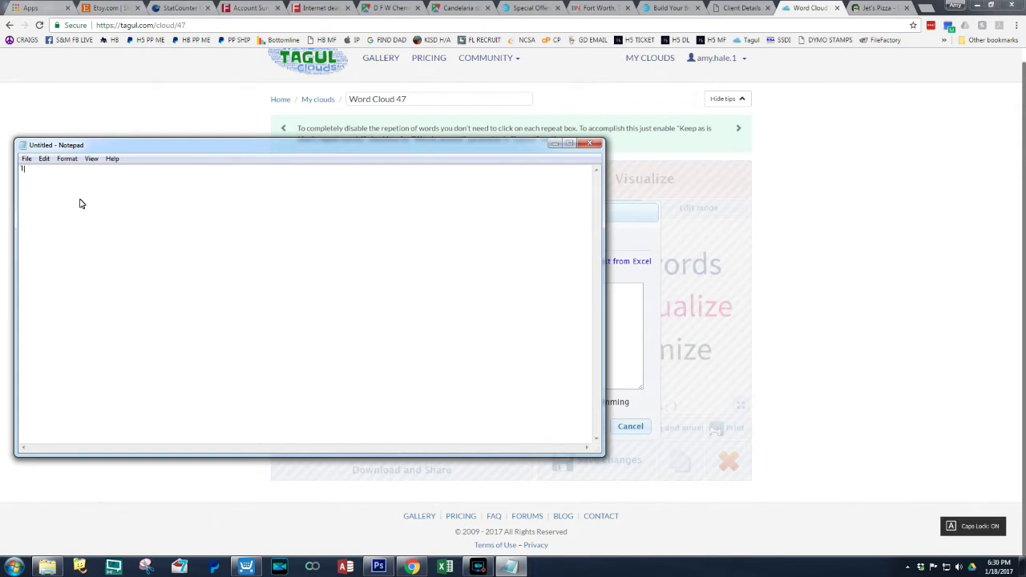
key(Caps_Lock)
text(T)
key(Caps_Lock)
key(Caps_Lock)
key(BackSpace)
text(t)
text(ove)
text(,)
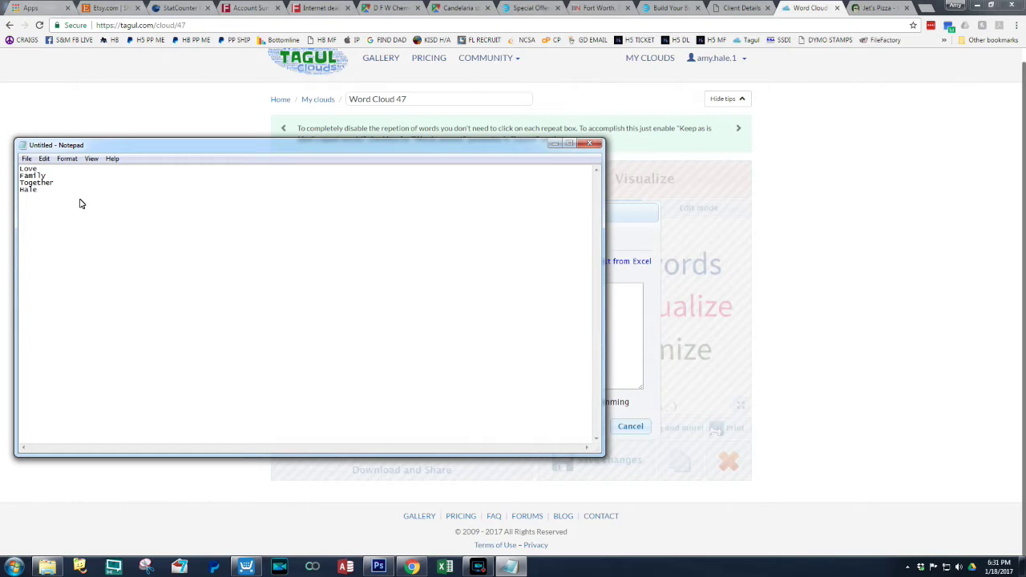
Finish the list down to Little Sister and select all its lines
key(BackSpace)
key(BackSpace)
key(BackSpace)
key(BackSpace)
key(BackSpace)
key(BackSpace)
key(BackSpace)
key(BackSpace)
key(BackSpace)
key(BackSpace)
key(BackSpace)
key(BackSpace)
key(BackSpace)
key(BackSpace)
key(BackSpace)
key(BackSpace)
key(BackSpace)
key(BackSpace)
mouse_move(484, 568)
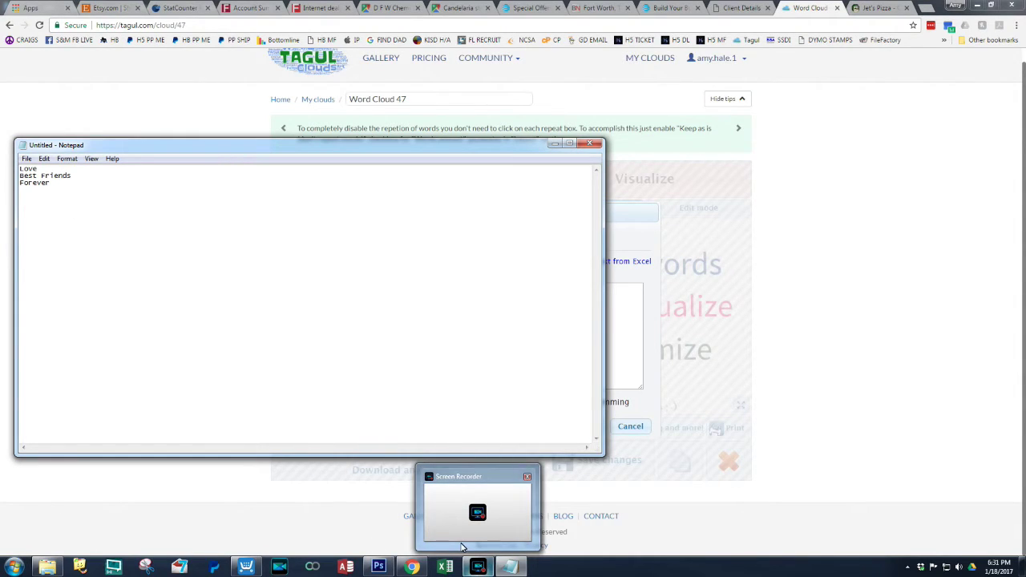
click(474, 513)
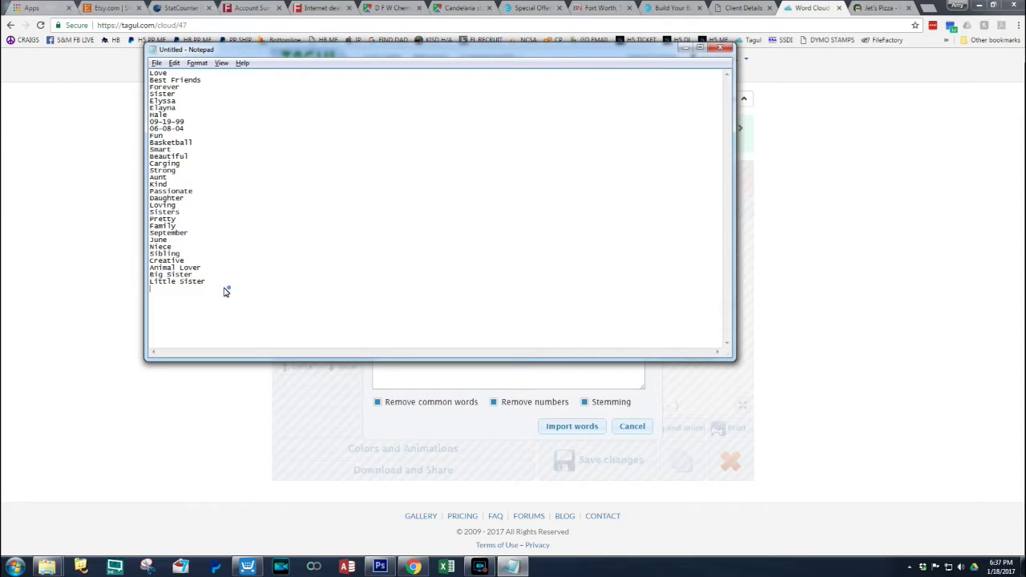
drag(224, 291, 126, 71)
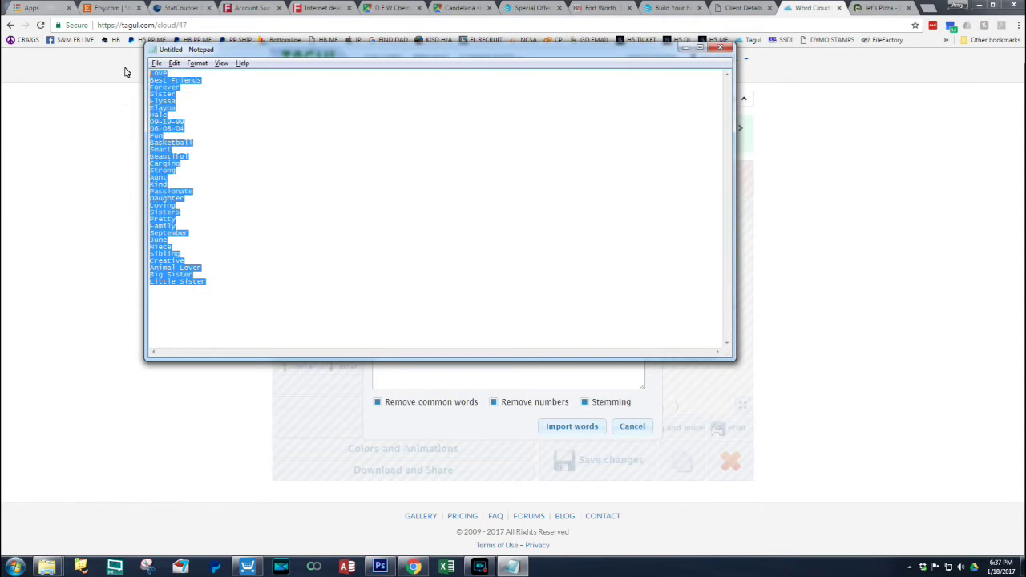
Copy the Notepad word list and paste it into Tagul's Import words box
right_click(155, 102)
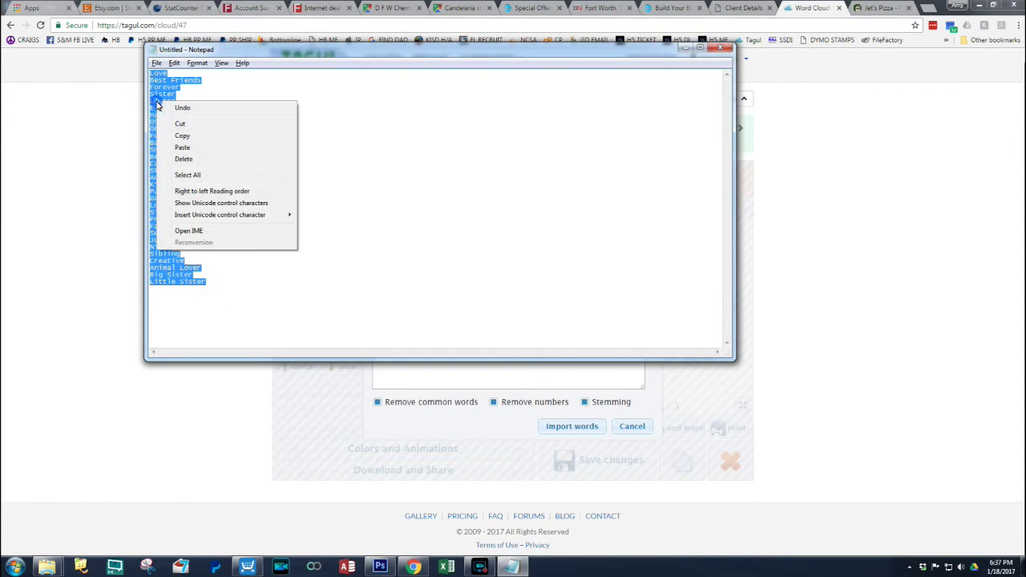
click(194, 138)
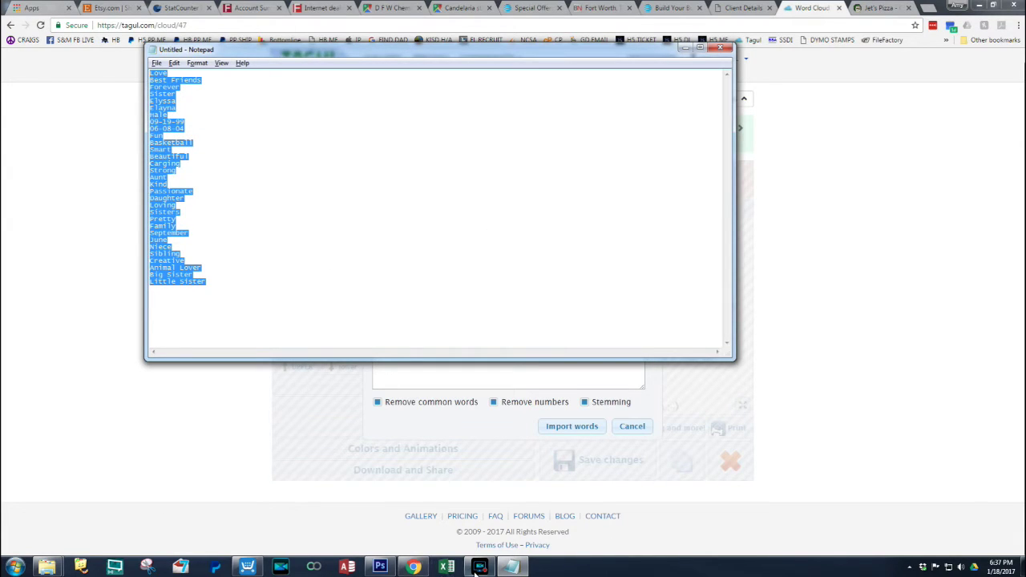
click(811, 169)
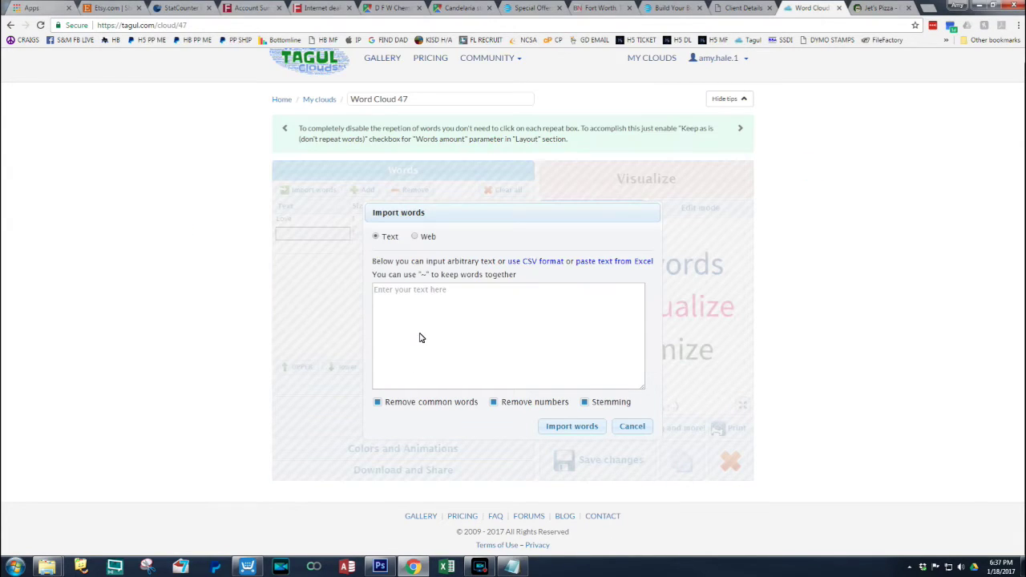
click(420, 338)
key(ctrl+v)
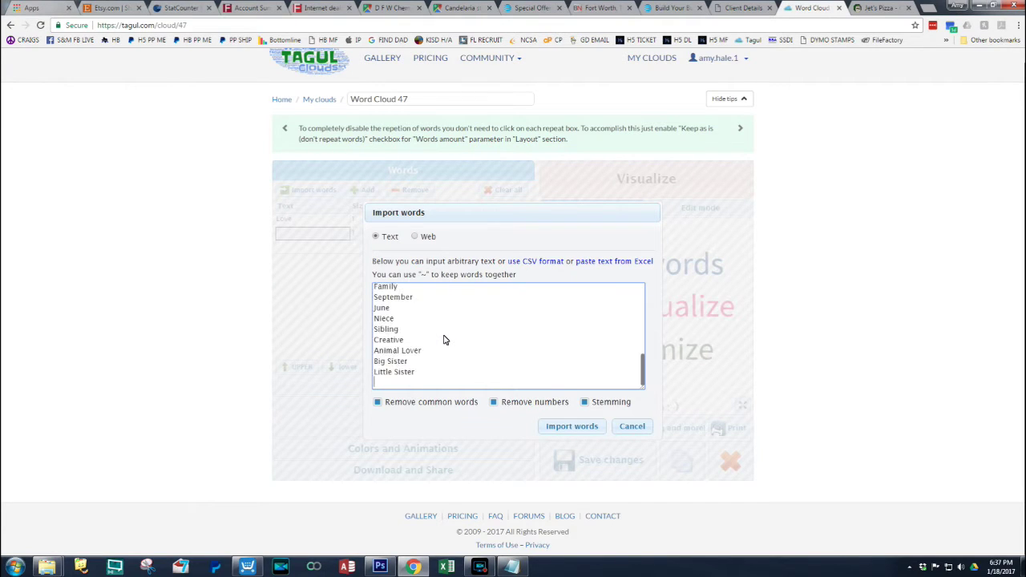
key(BackSpace)
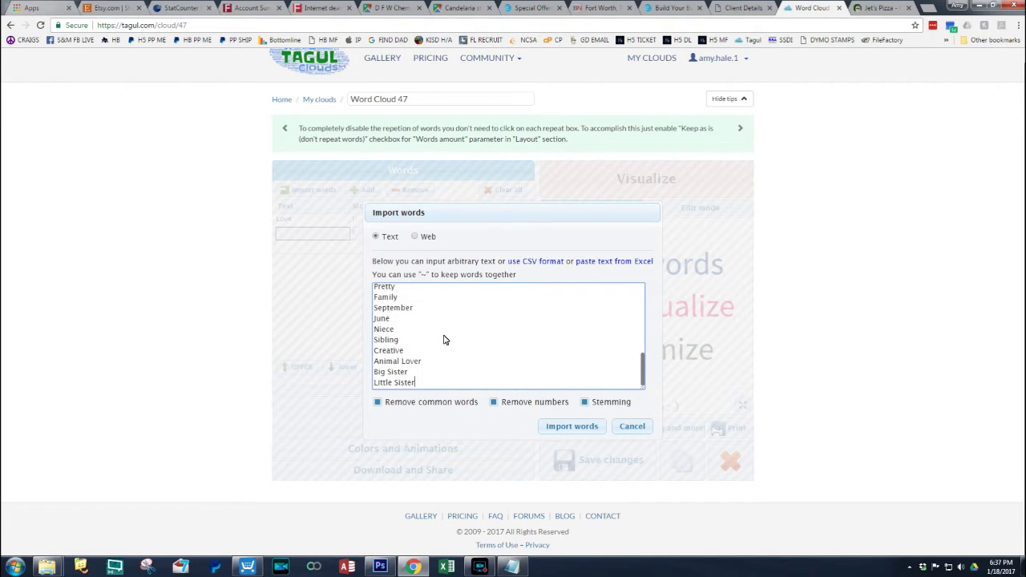
Import the words into the Words table and scroll through to check them
click(571, 427)
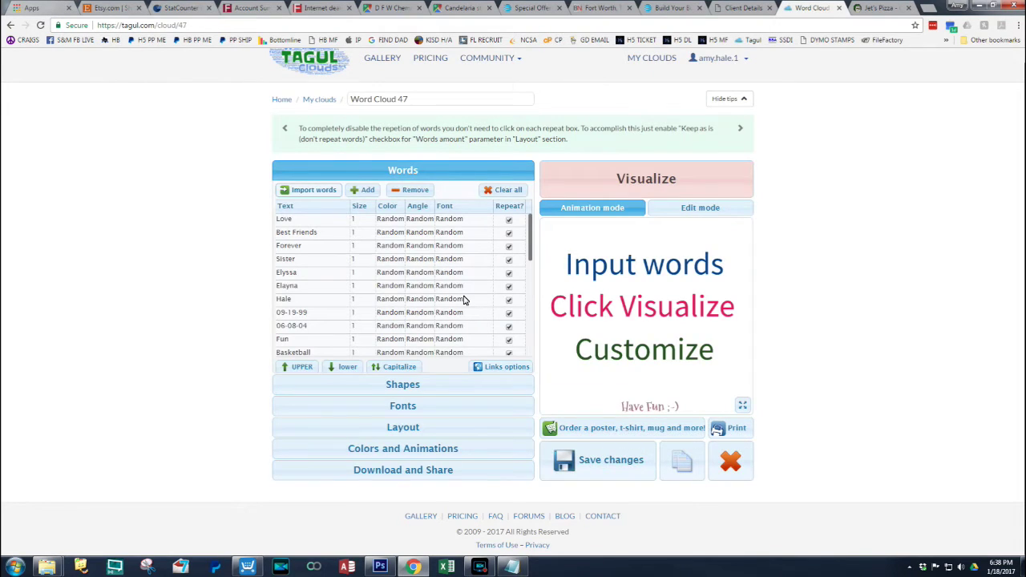
scroll(313, 246, down, 5)
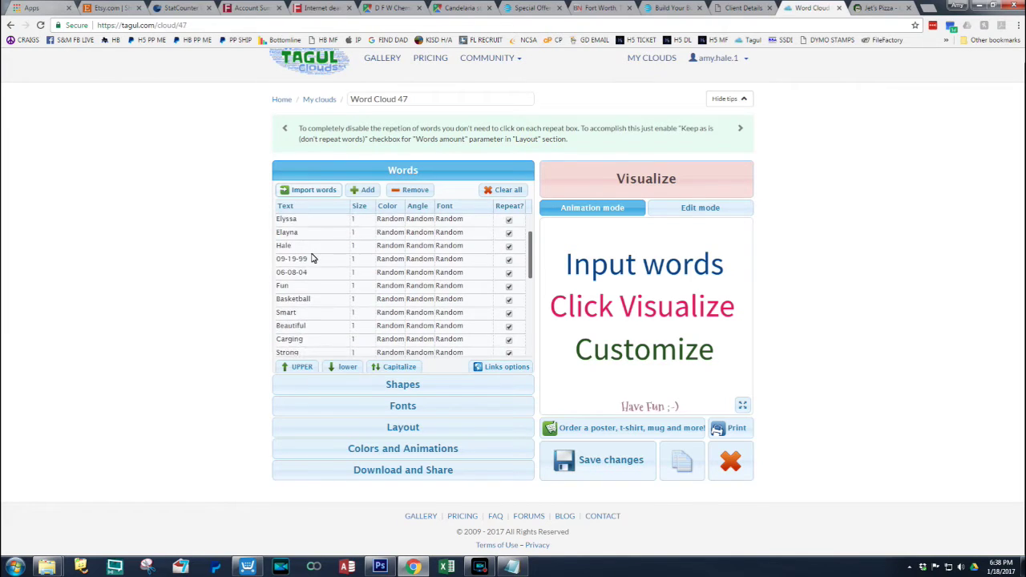
scroll(335, 289, up, 6)
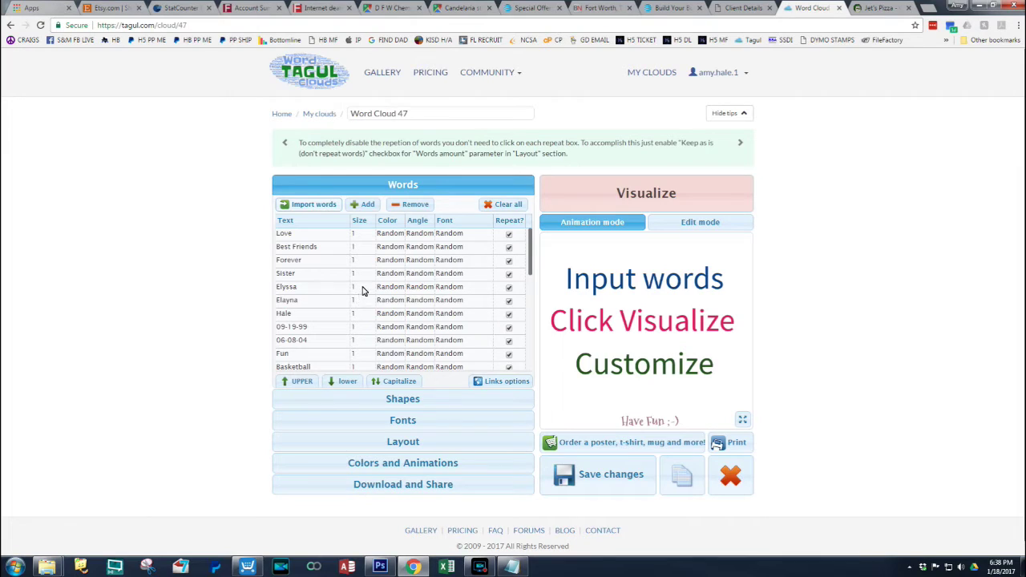
click(361, 290)
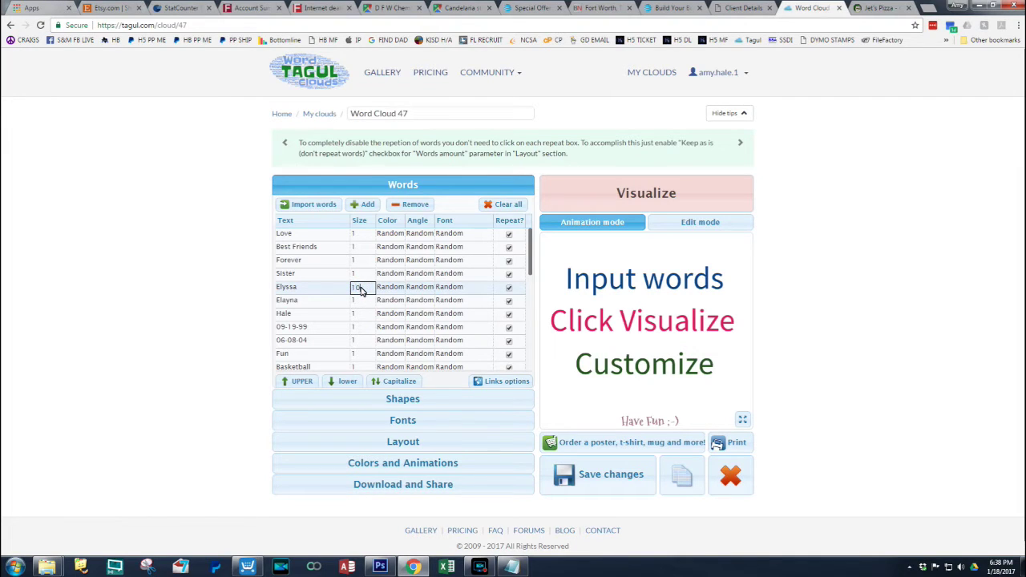
click(360, 301)
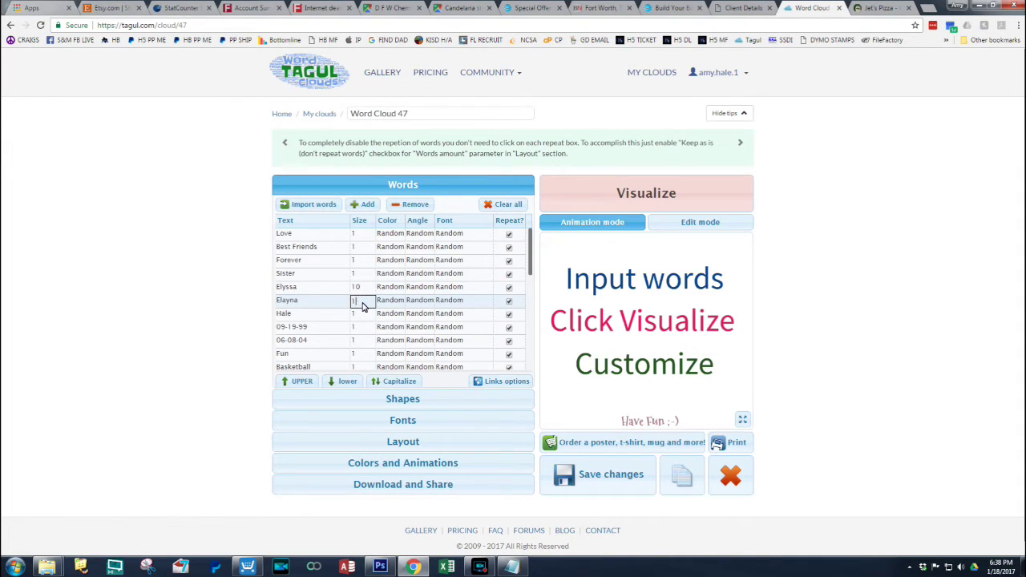
text(10)
click(357, 316)
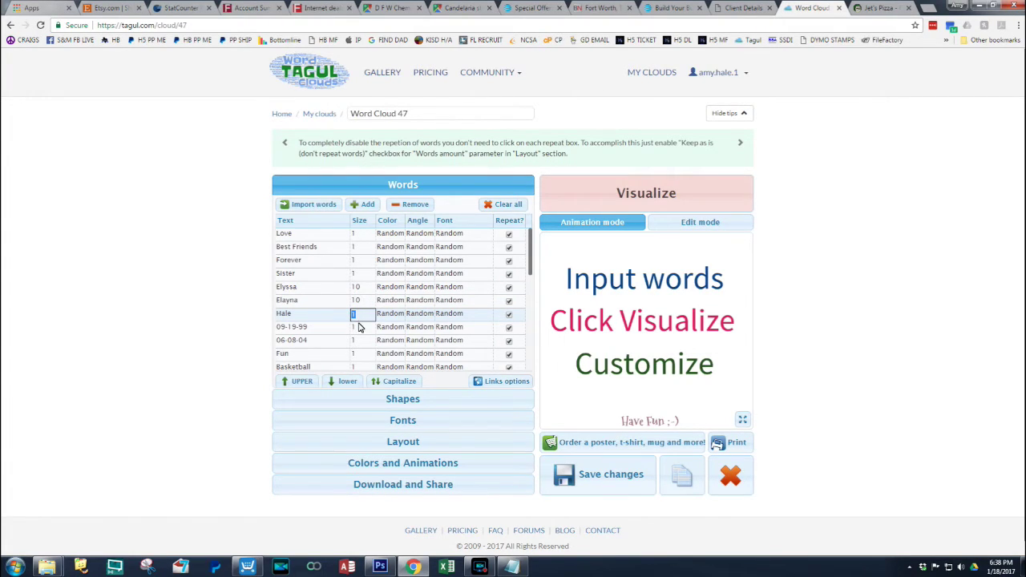
text(8)
click(361, 276)
text(5)
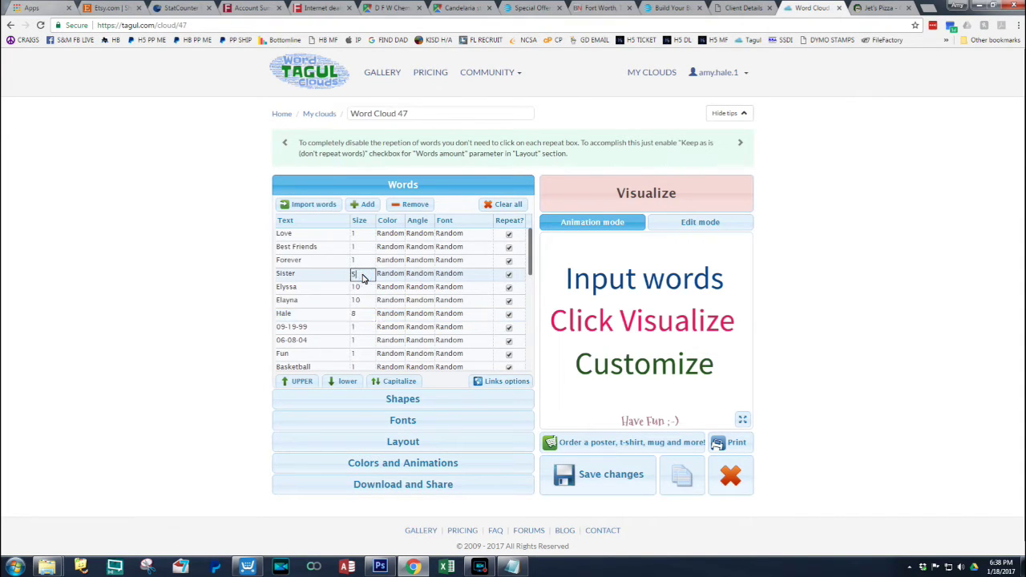
click(359, 331)
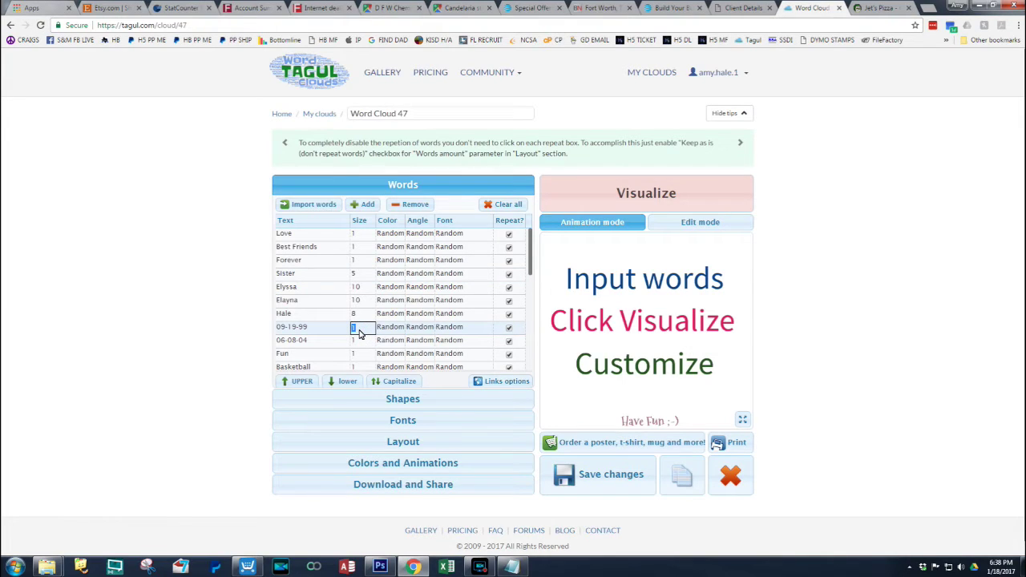
click(358, 340)
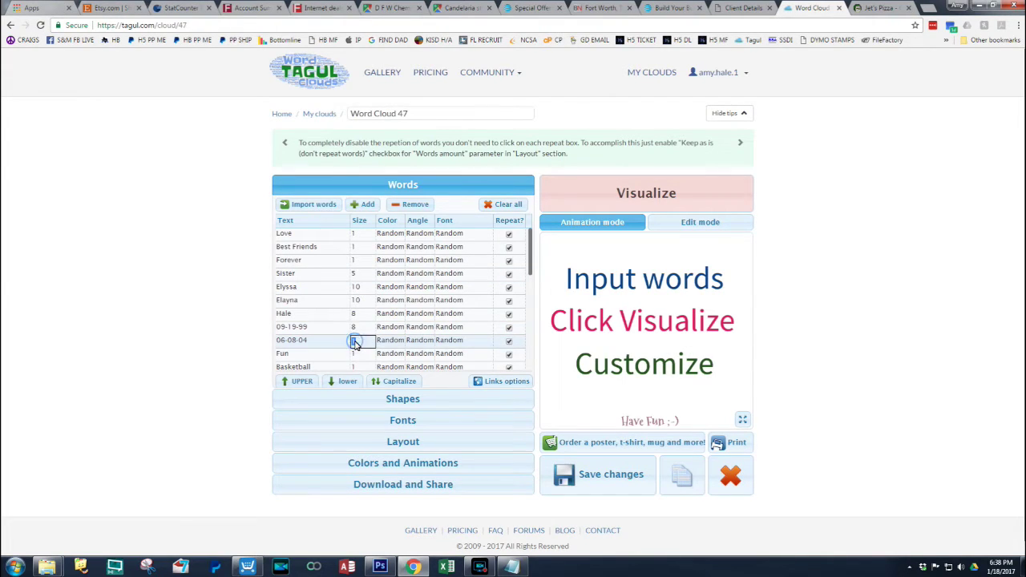
text(8)
Set Basketball, Sisters and Daughter to size 5
scroll(358, 343, down, 1)
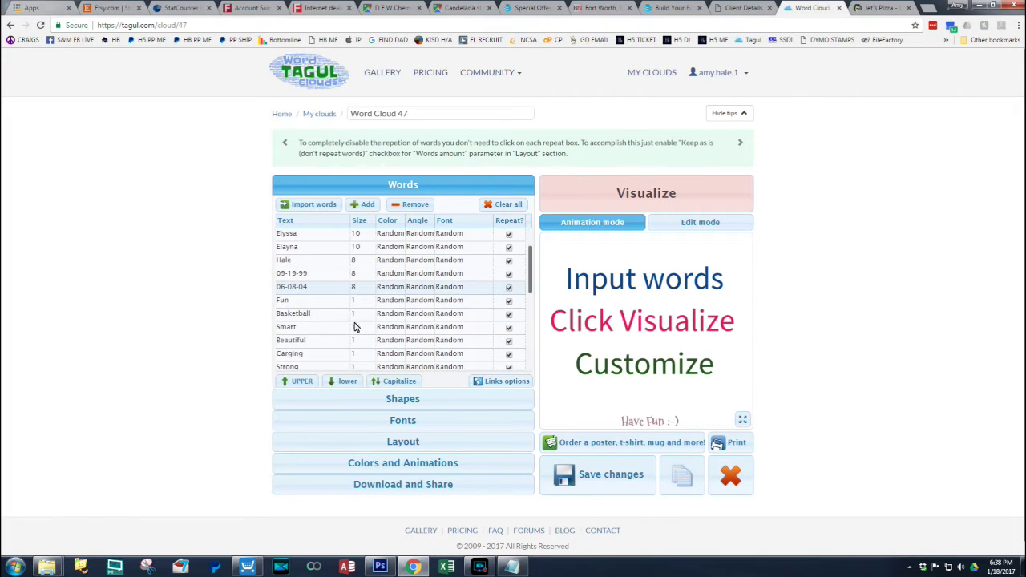
click(358, 318)
text(5)
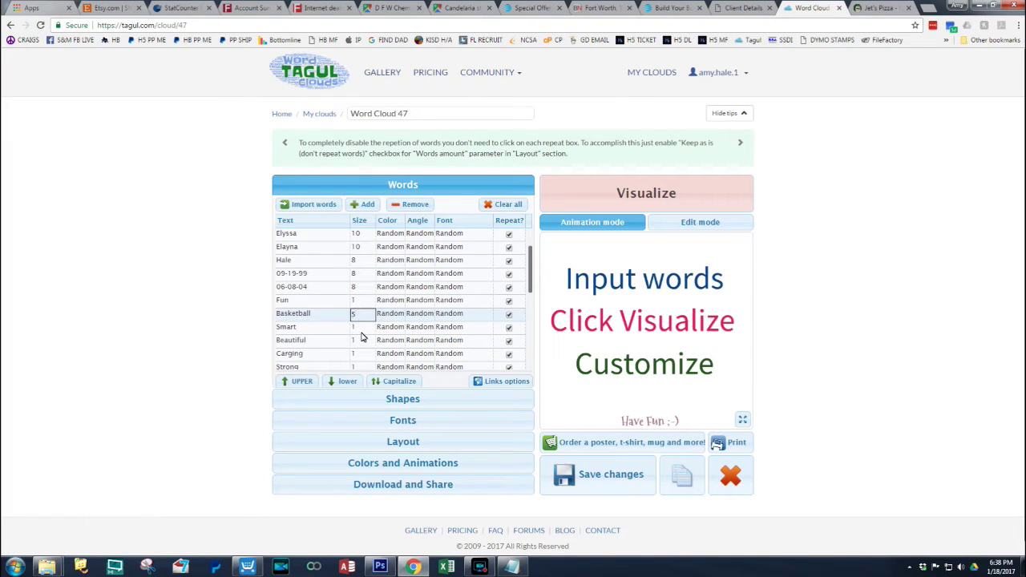
scroll(362, 339, down, 1)
scroll(361, 339, down, 3)
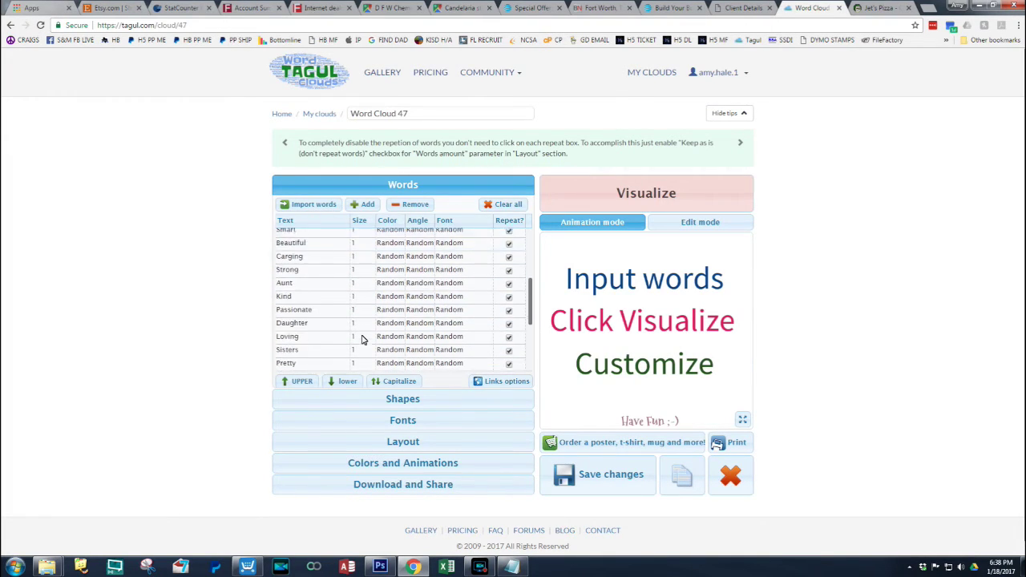
click(359, 318)
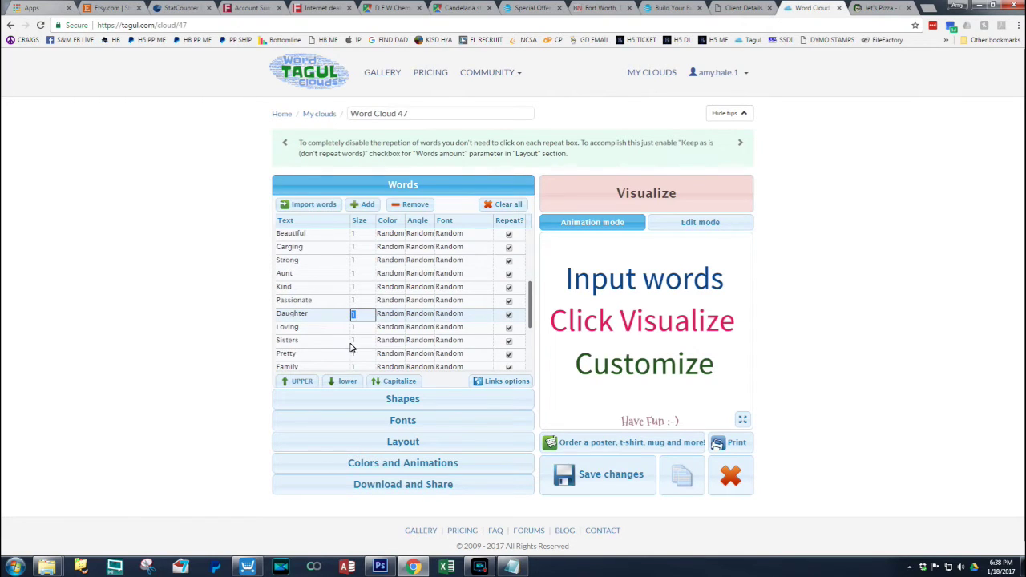
click(352, 343)
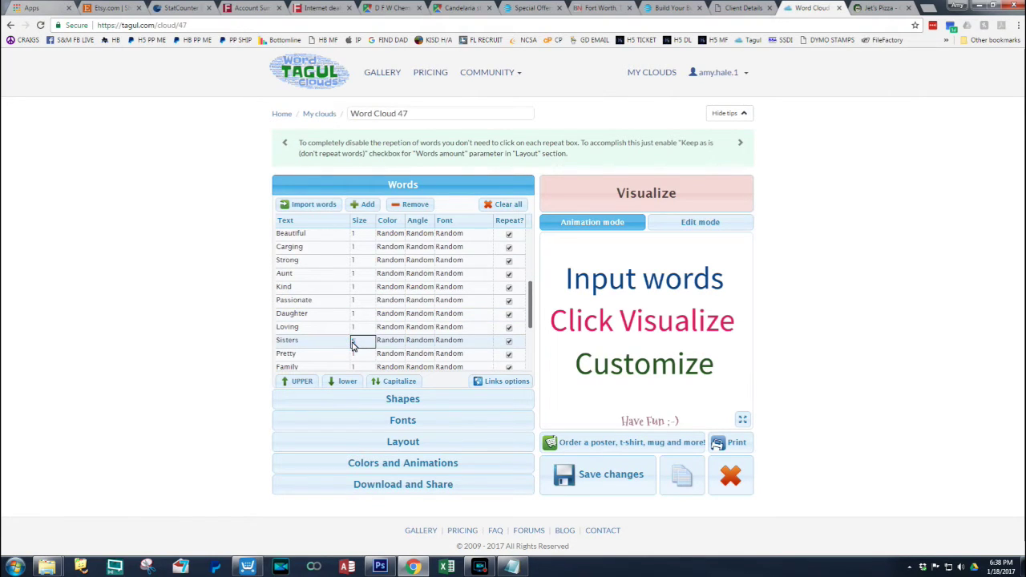
text(5)
click(353, 316)
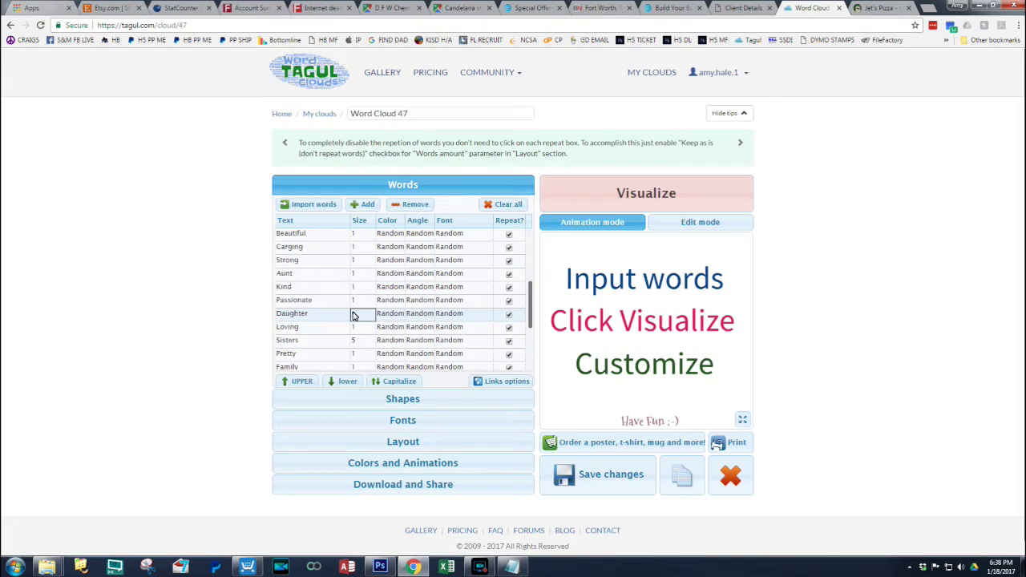
text(5)
Check the remaining word sizes and render the cloud from the sized list
click(355, 275)
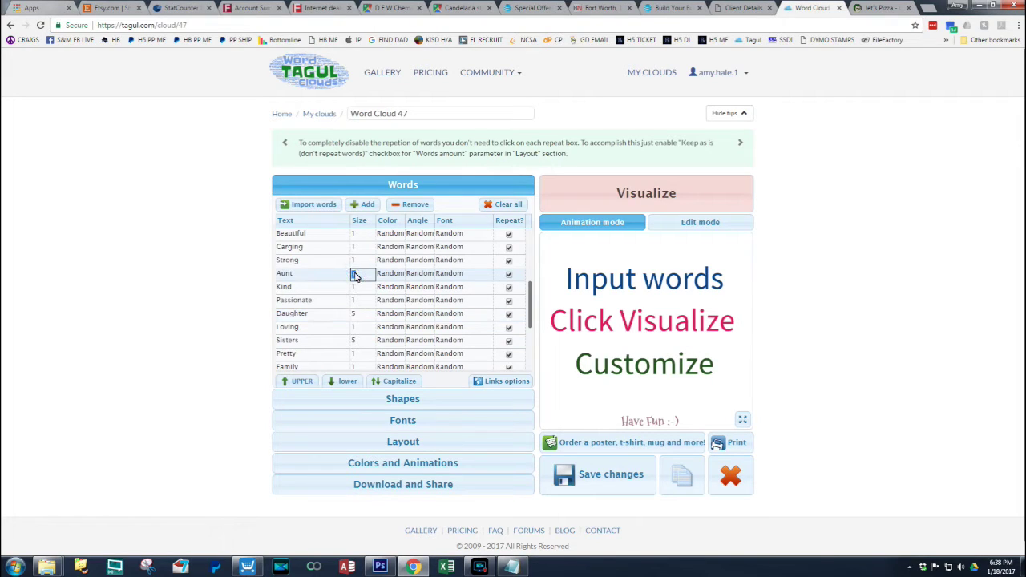
scroll(340, 341, down, 2)
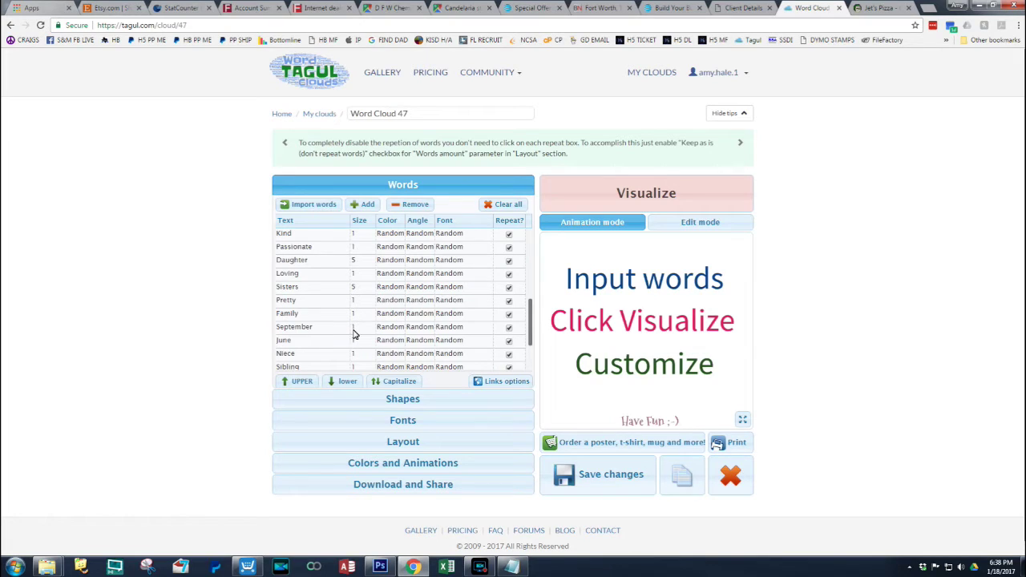
click(353, 328)
scroll(360, 337, down, 3)
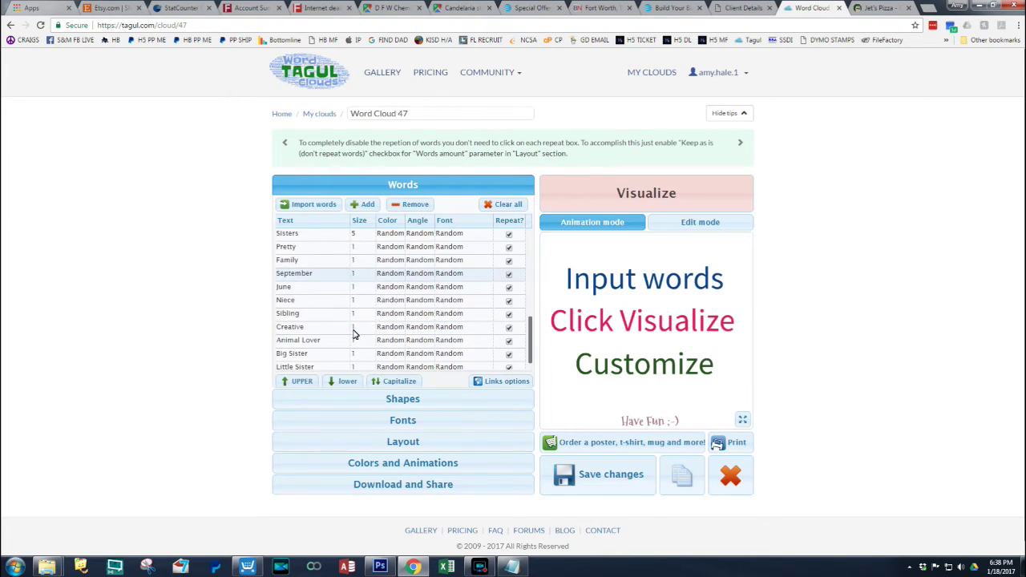
scroll(443, 324, up, 5)
scroll(443, 324, up, 2)
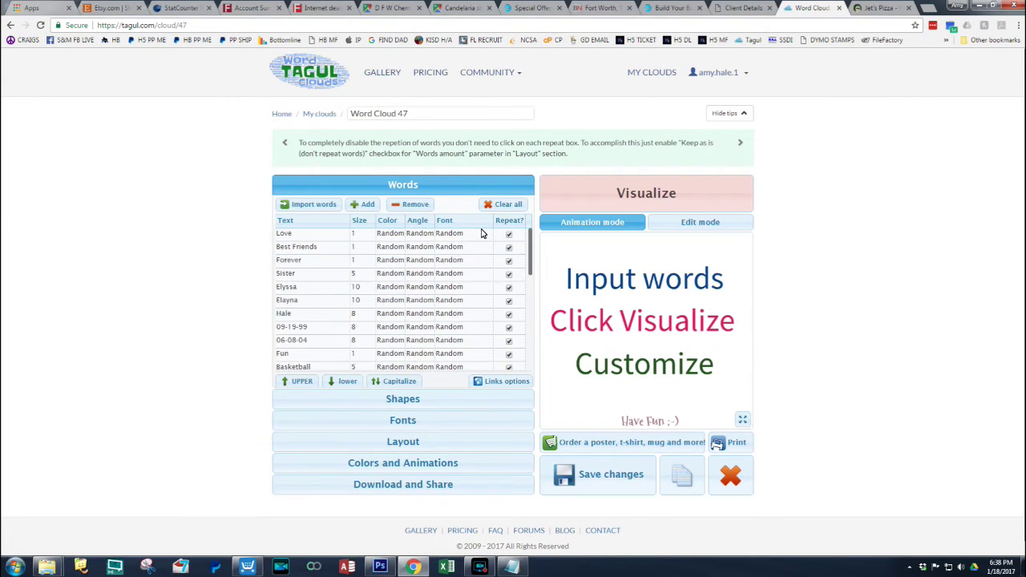
click(647, 195)
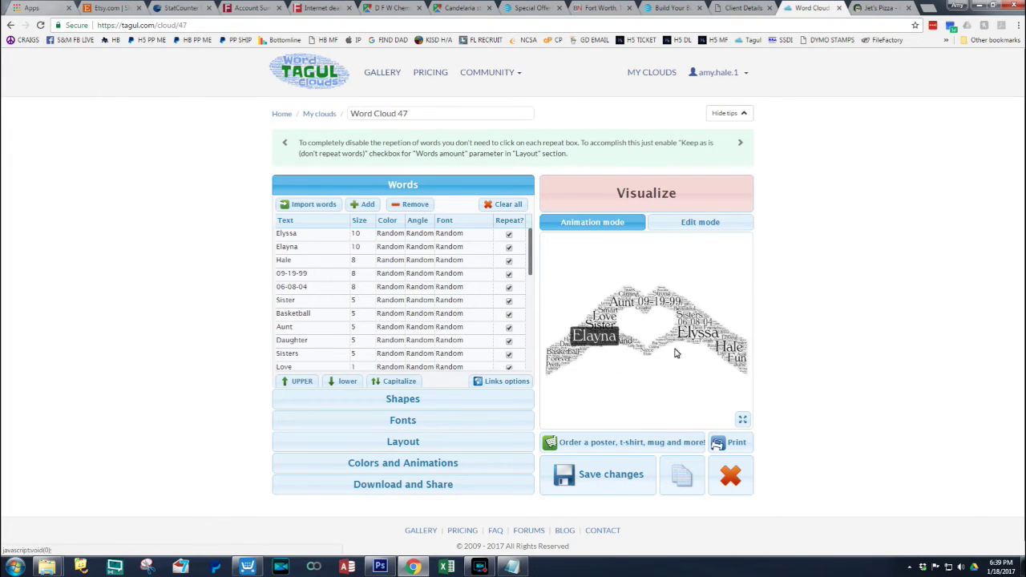
Browse the Layout, Fonts and Shapes sections of the rendered cloud, then return to Words
click(428, 443)
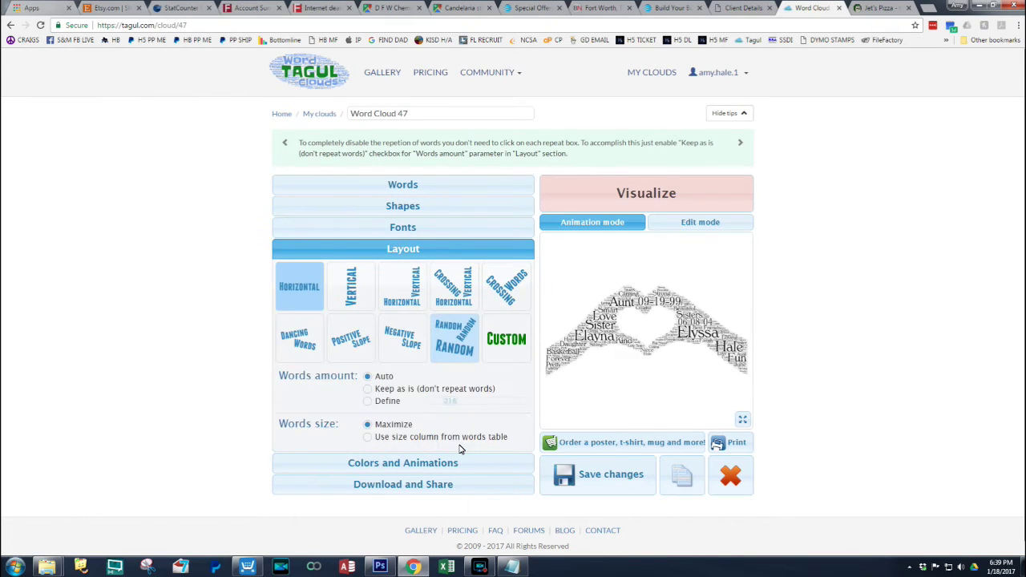
click(405, 231)
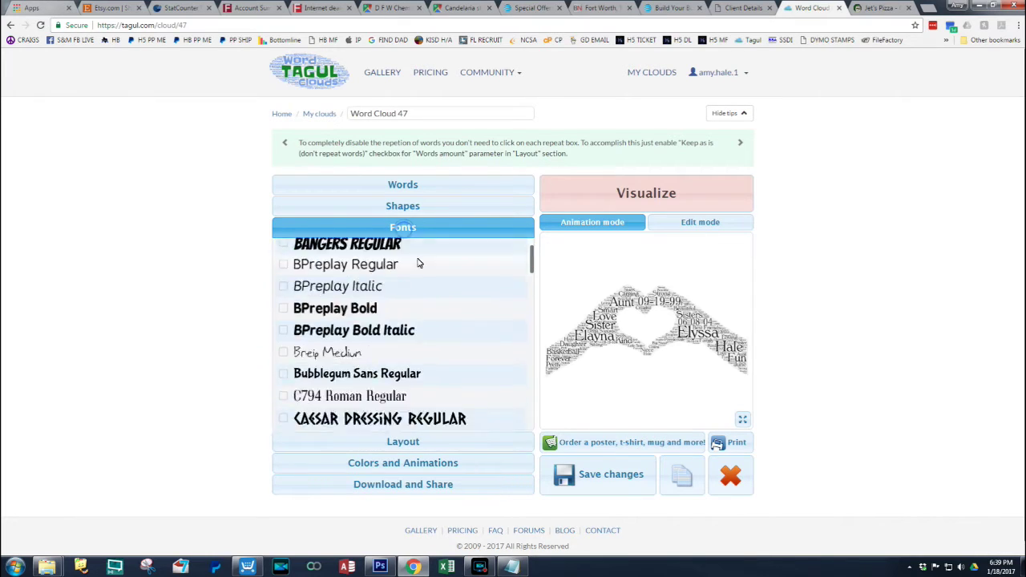
click(408, 205)
click(408, 186)
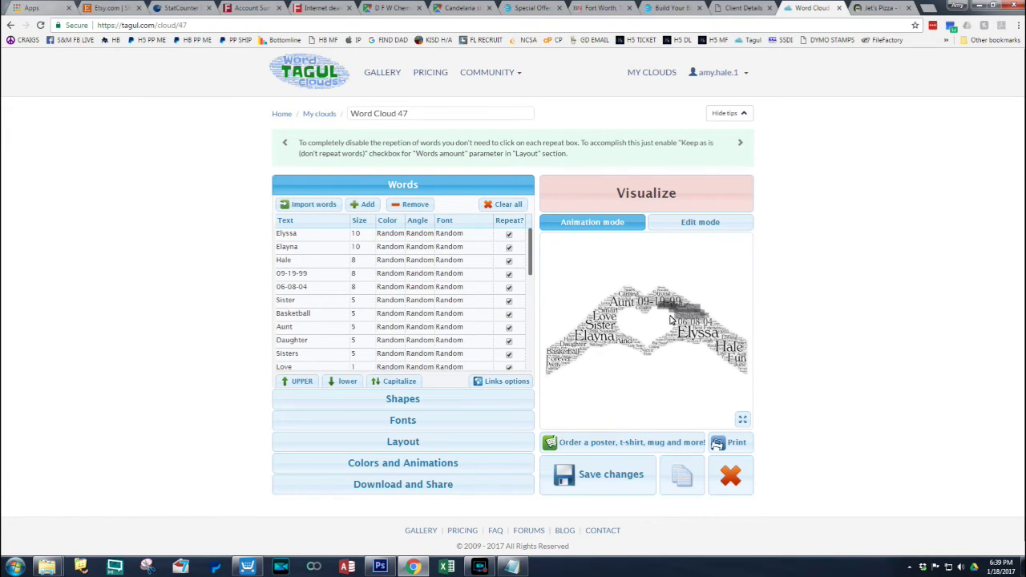
Try Miltonian Tattoo Regular as Elyssa's font and regenerate the cloud
click(466, 235)
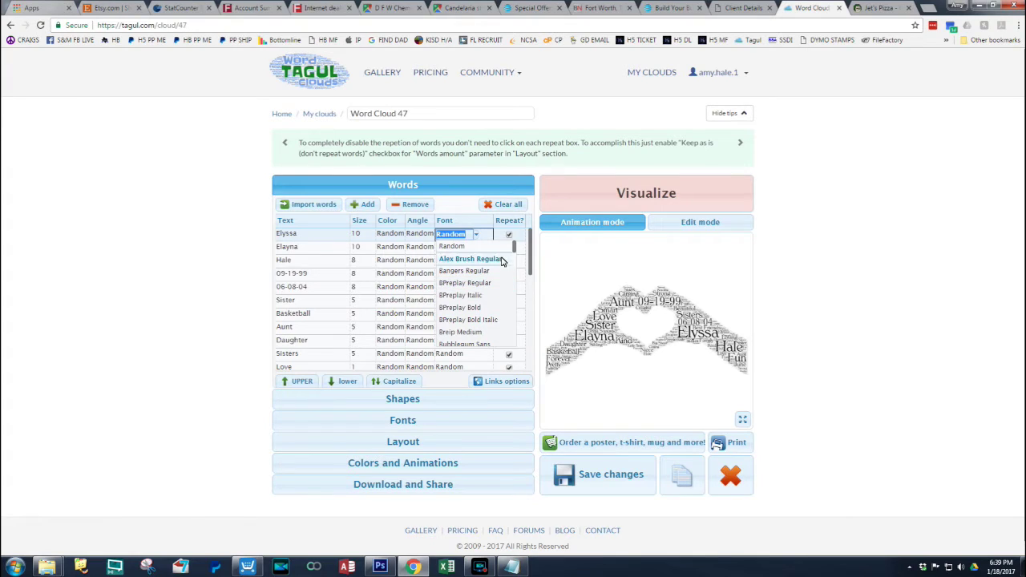
scroll(504, 274, down, 3)
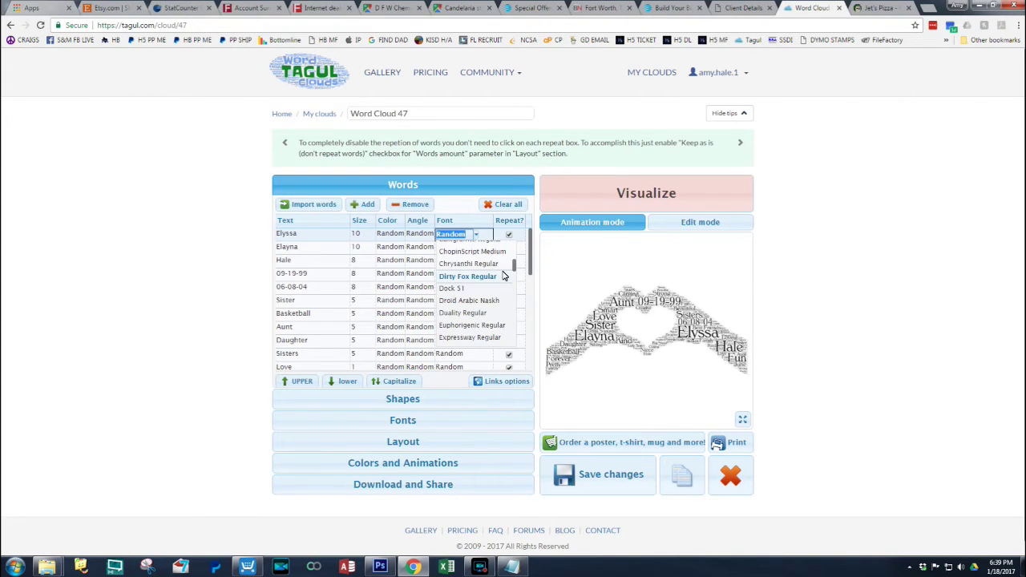
scroll(503, 276, down, 3)
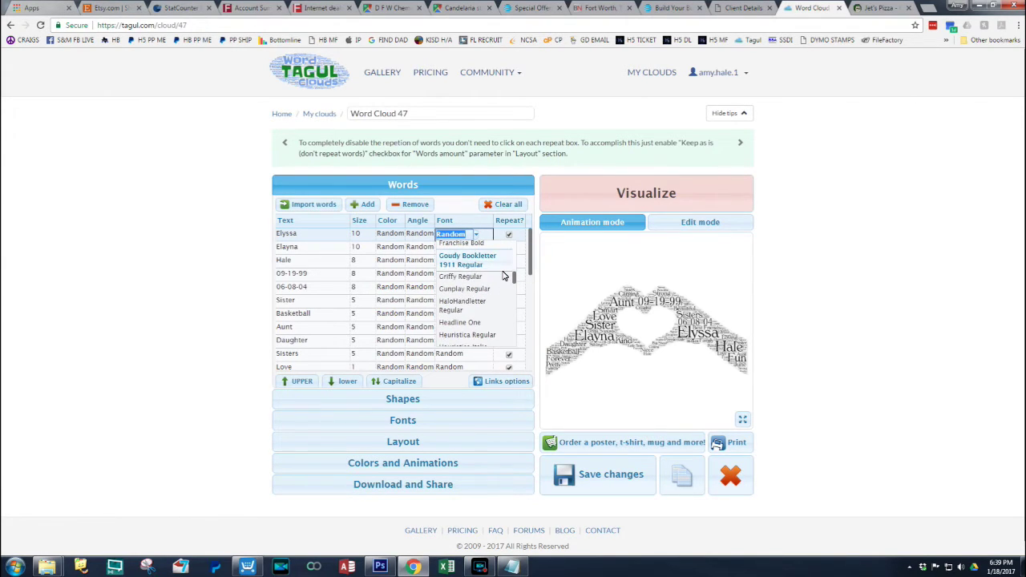
scroll(503, 276, down, 5)
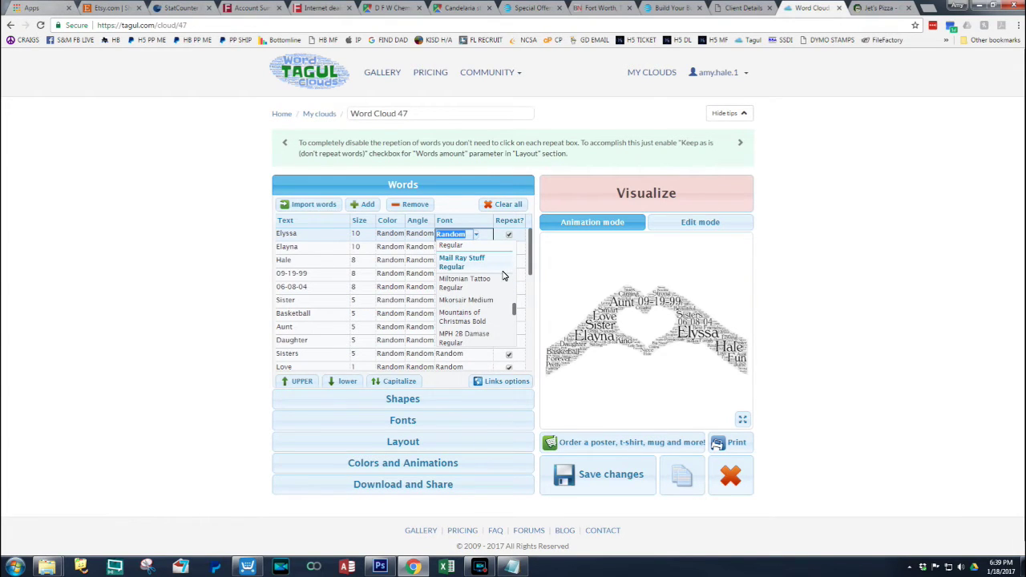
click(485, 281)
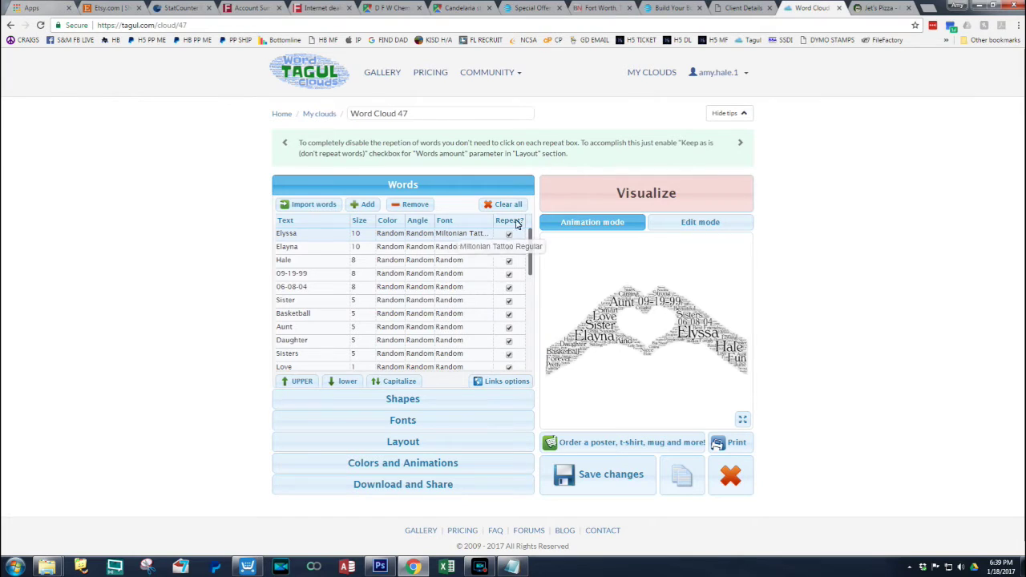
click(561, 197)
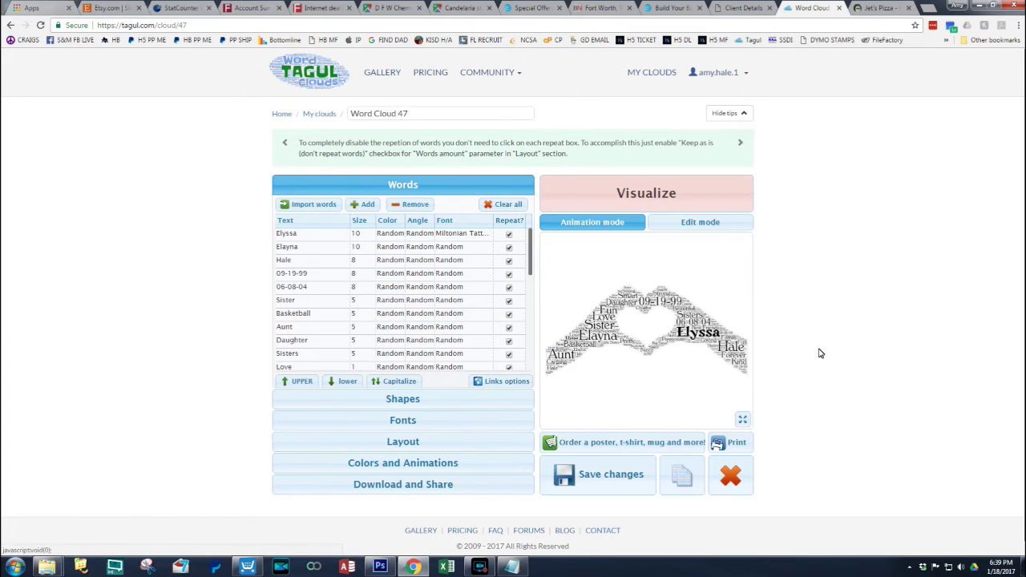
Try Goudy Bookletter 1911, then Dock 51, for Elyssa and regenerate the cloud
click(469, 233)
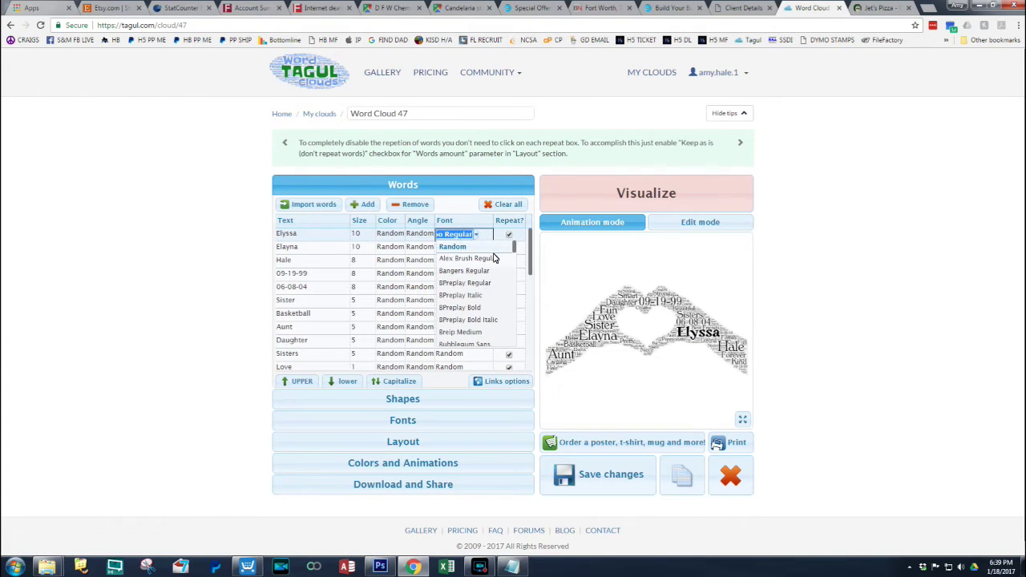
scroll(497, 329, down, 2)
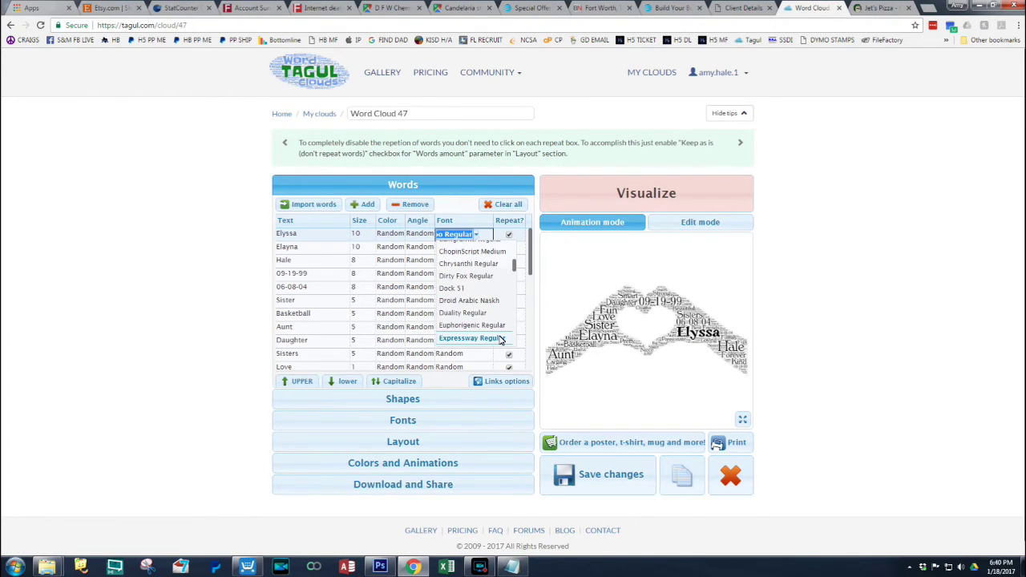
scroll(500, 340, down, 1)
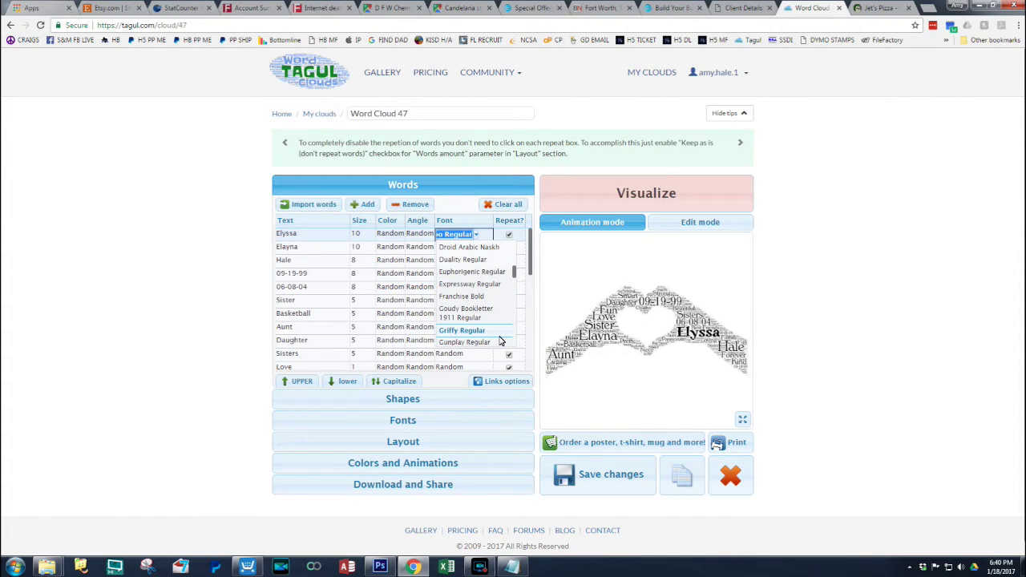
click(482, 316)
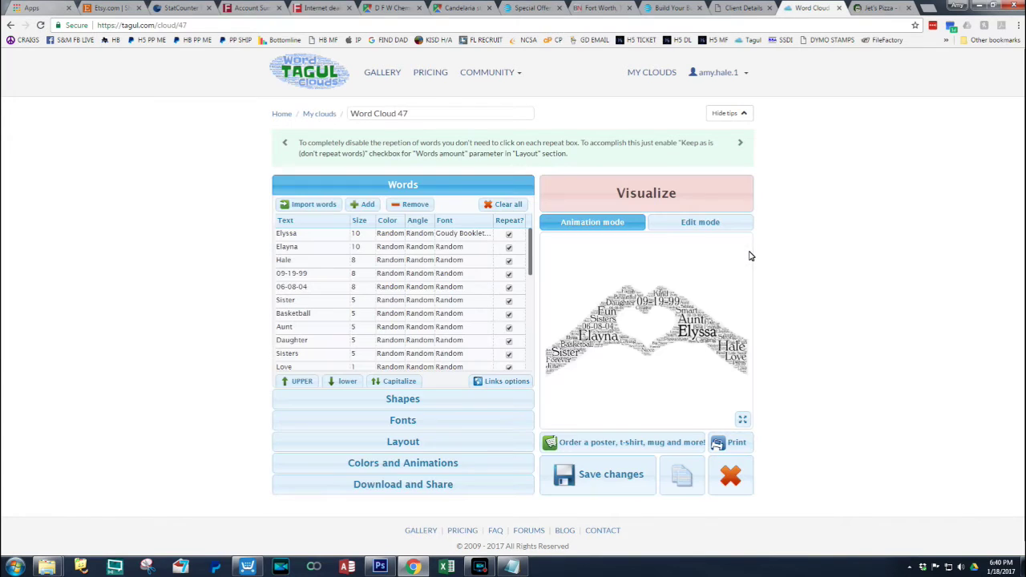
click(478, 235)
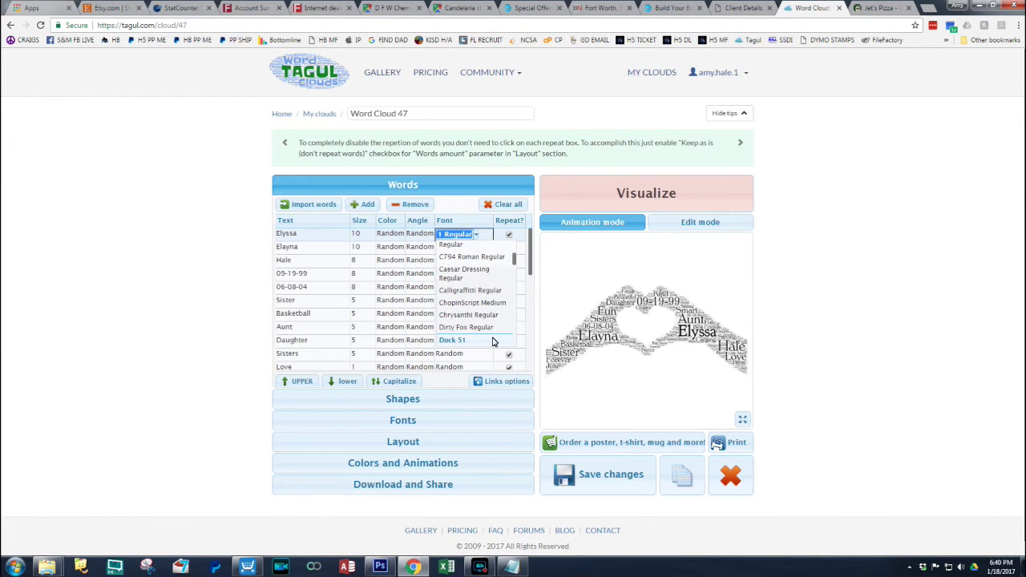
click(493, 340)
click(623, 193)
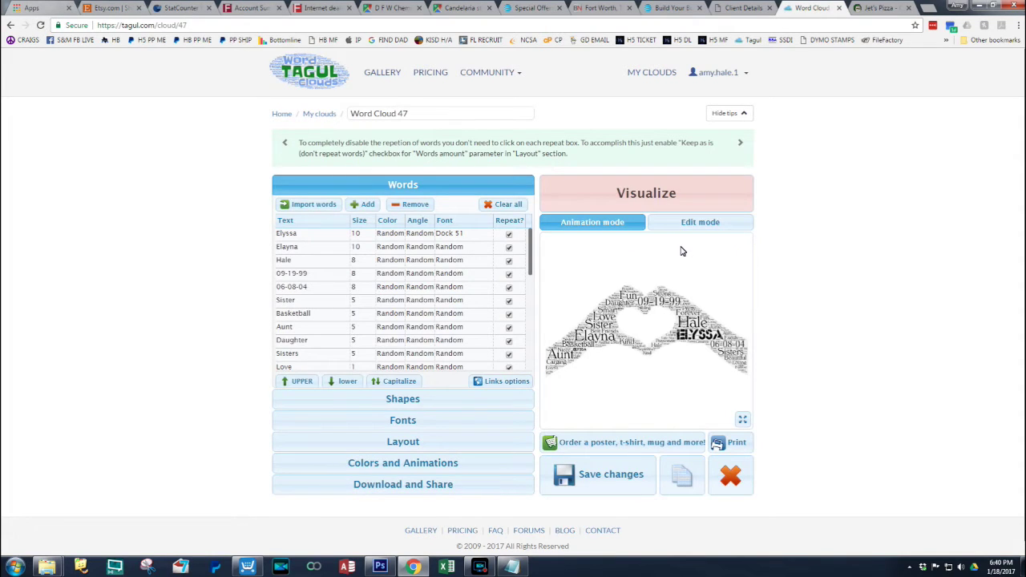
Settle on Loved by the King for Elyssa and regenerate the cloud
click(451, 232)
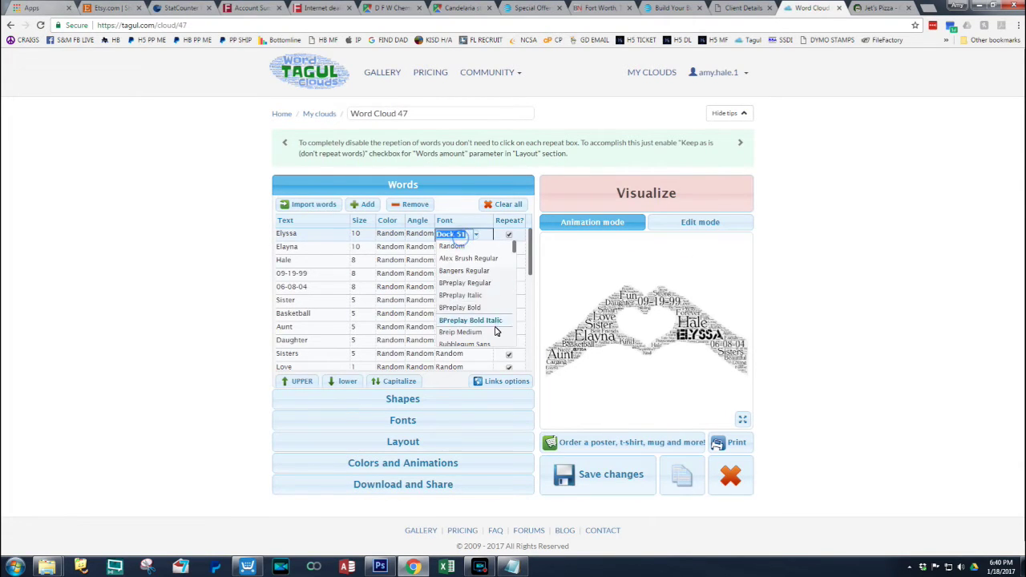
scroll(493, 329, down, 5)
scroll(495, 331, down, 3)
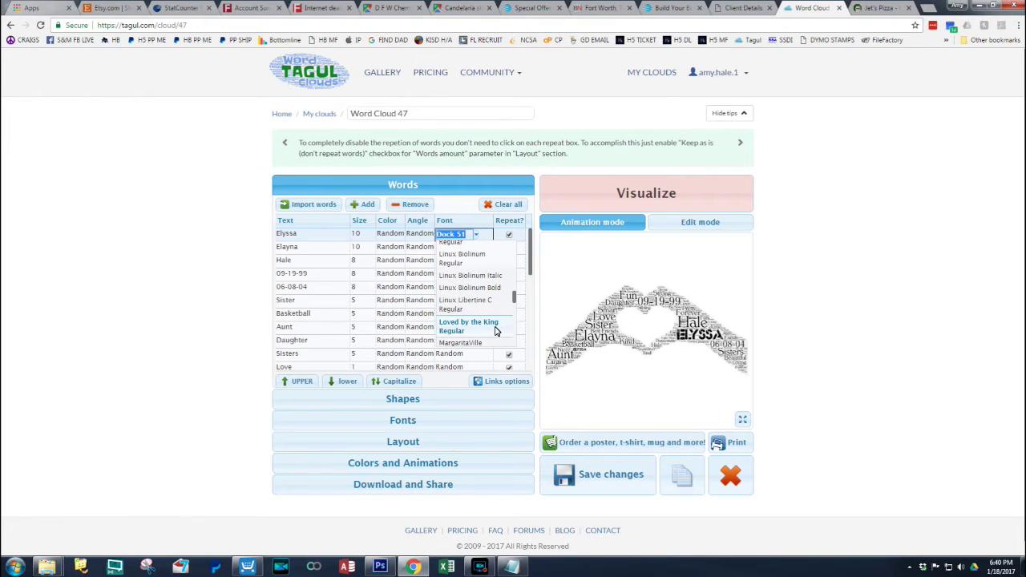
scroll(495, 331, down, 2)
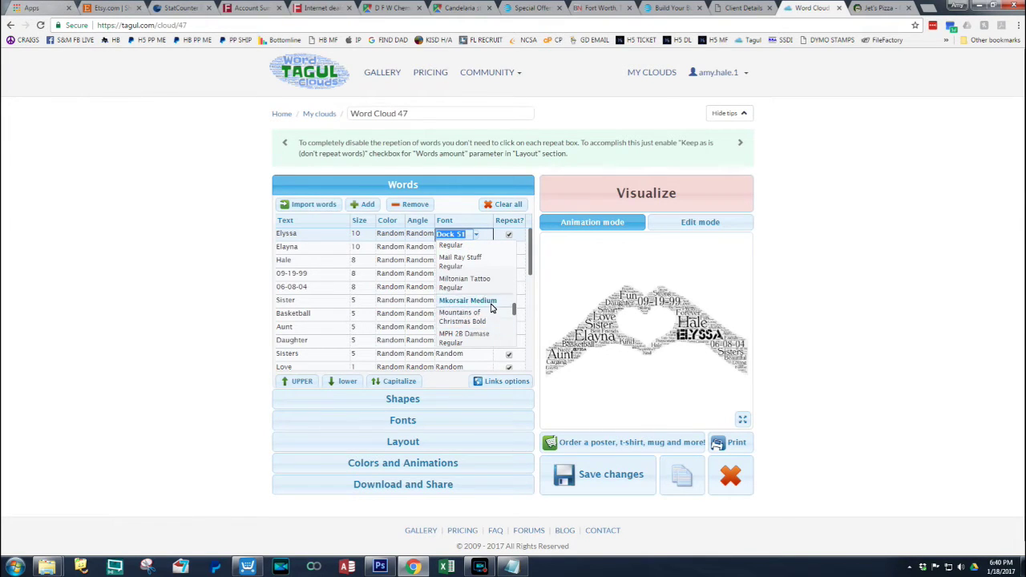
scroll(492, 281, up, 2)
click(492, 278)
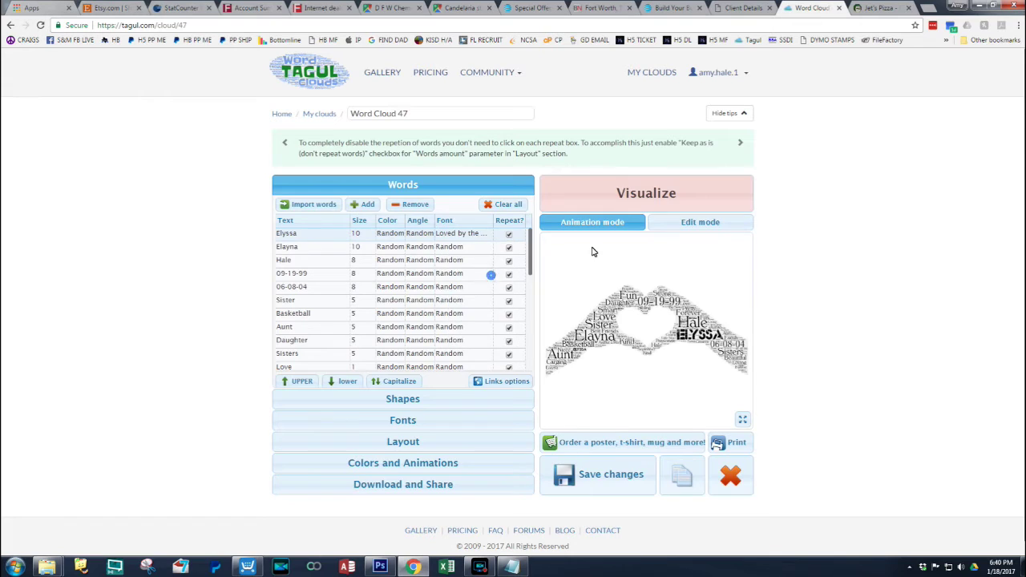
click(646, 200)
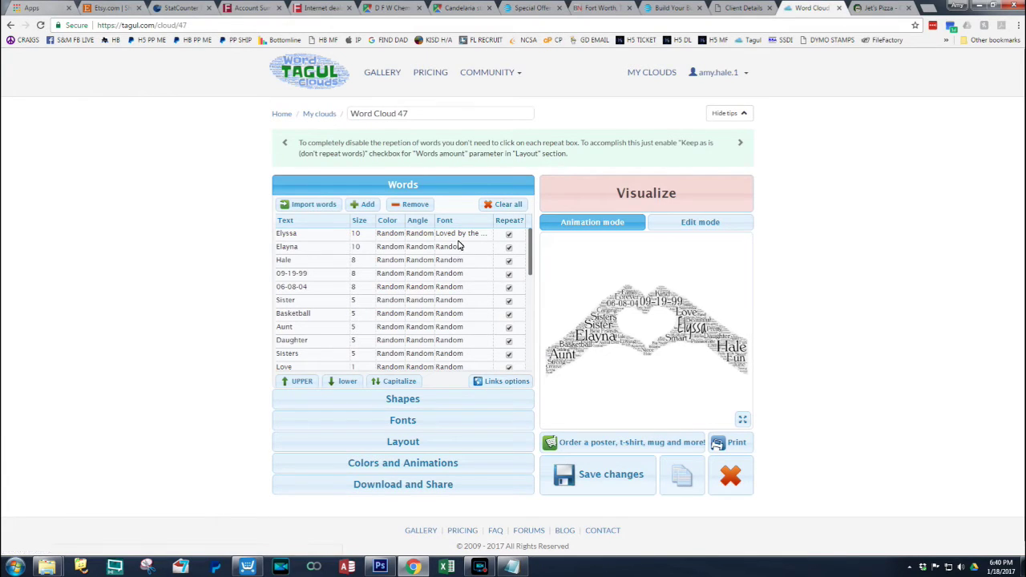
click(422, 422)
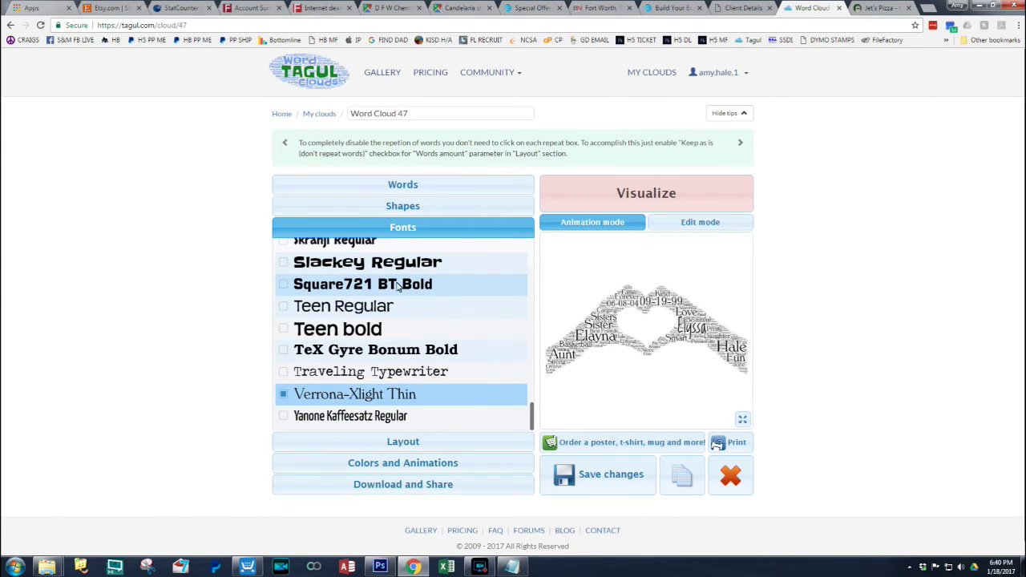
Tick Loved by the King Regular in the cloud's font list
scroll(345, 341, down, 1)
scroll(398, 353, up, 5)
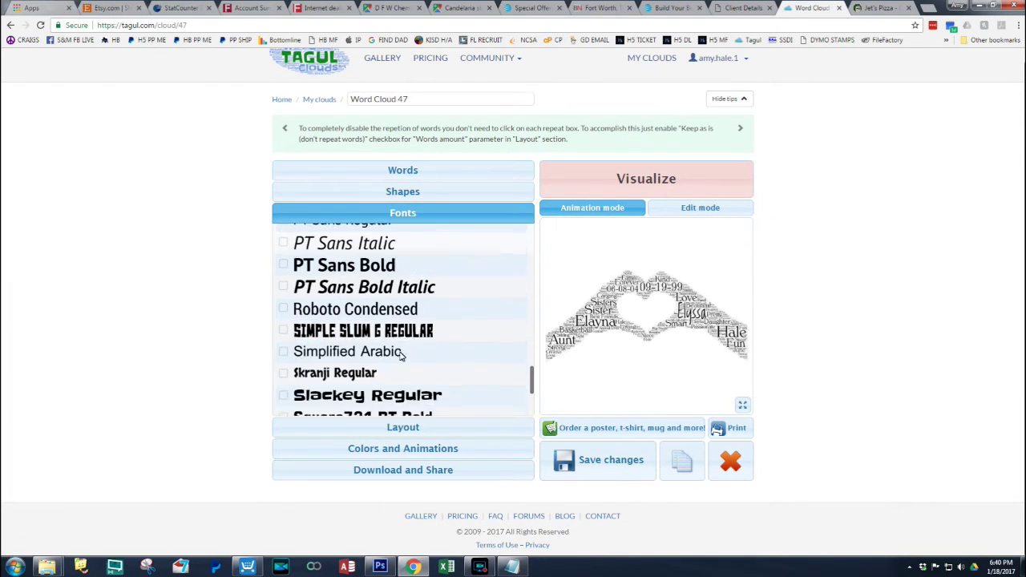
scroll(400, 355, up, 5)
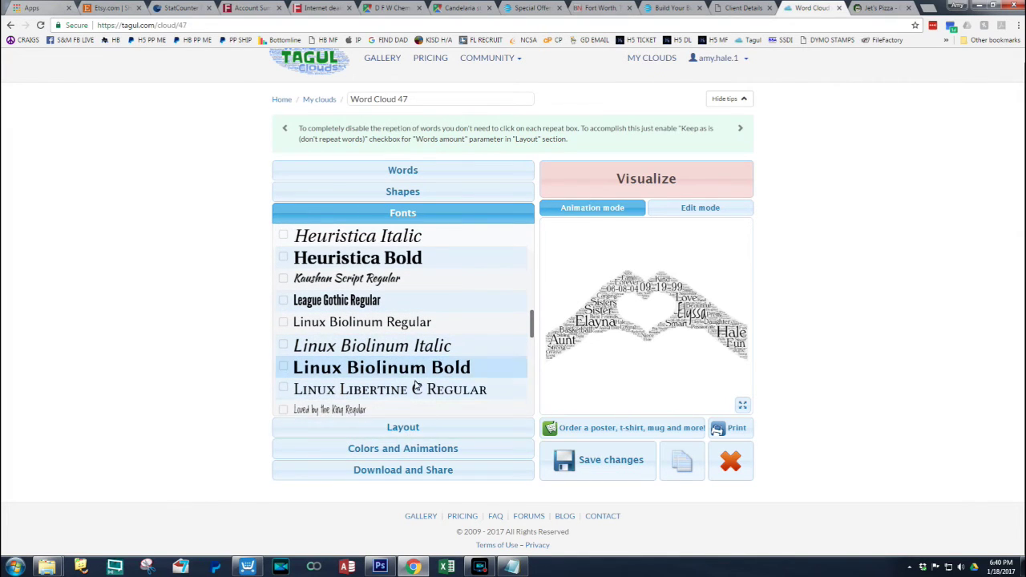
scroll(364, 325, up, 1)
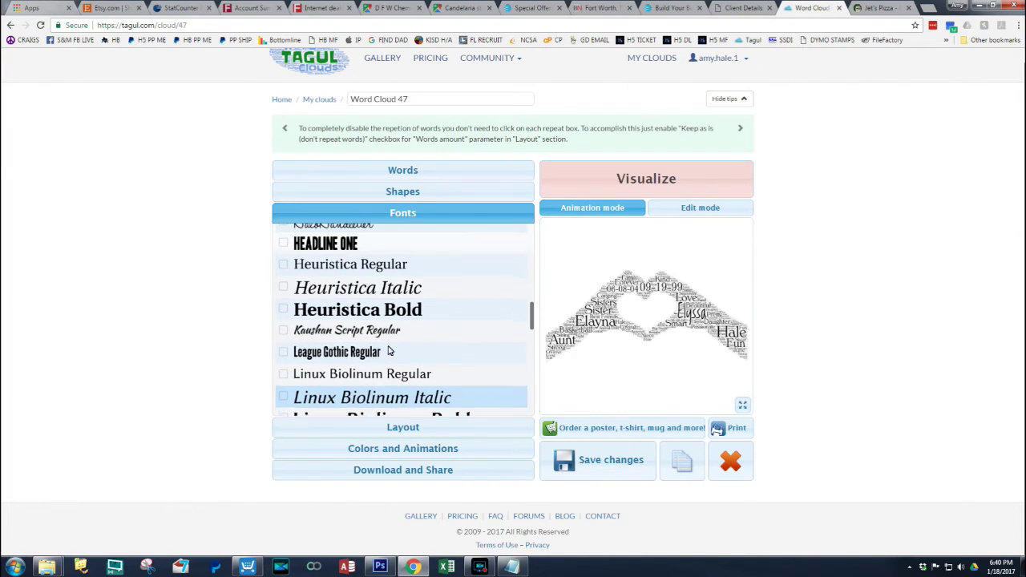
scroll(389, 351, up, 1)
scroll(389, 351, down, 3)
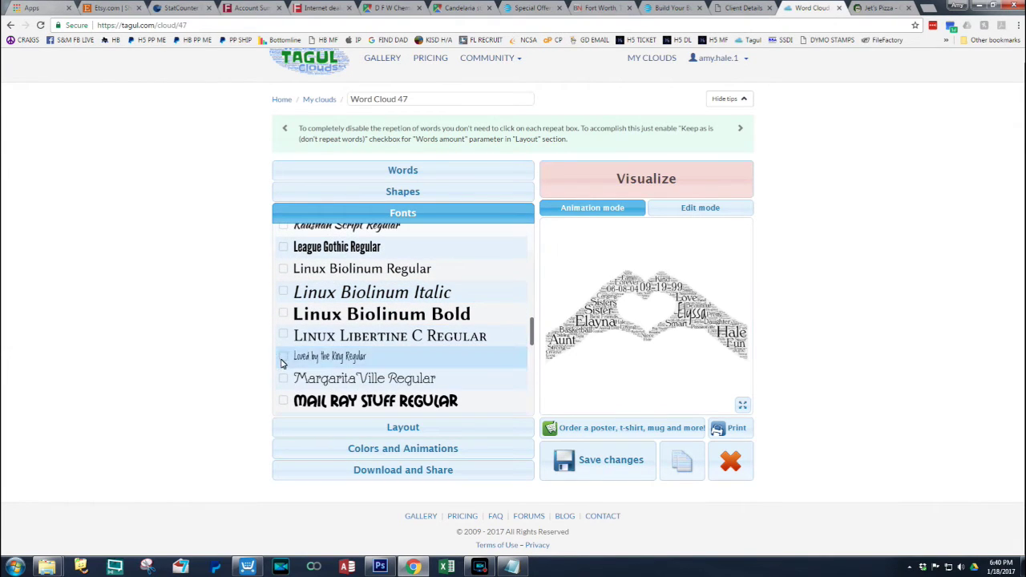
click(284, 357)
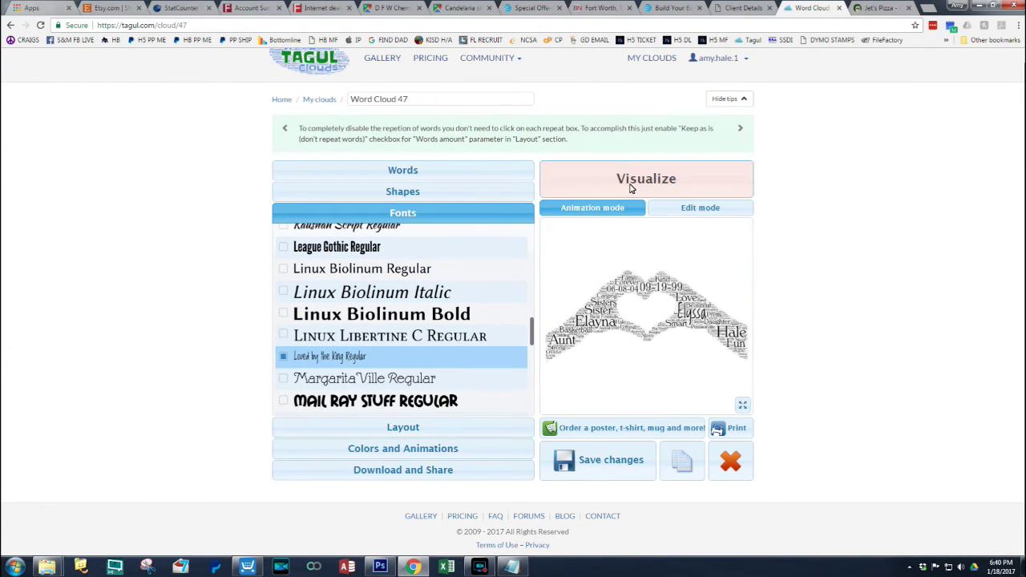
Regenerate the heart-hands cloud with the added font and return to the Words table
click(629, 189)
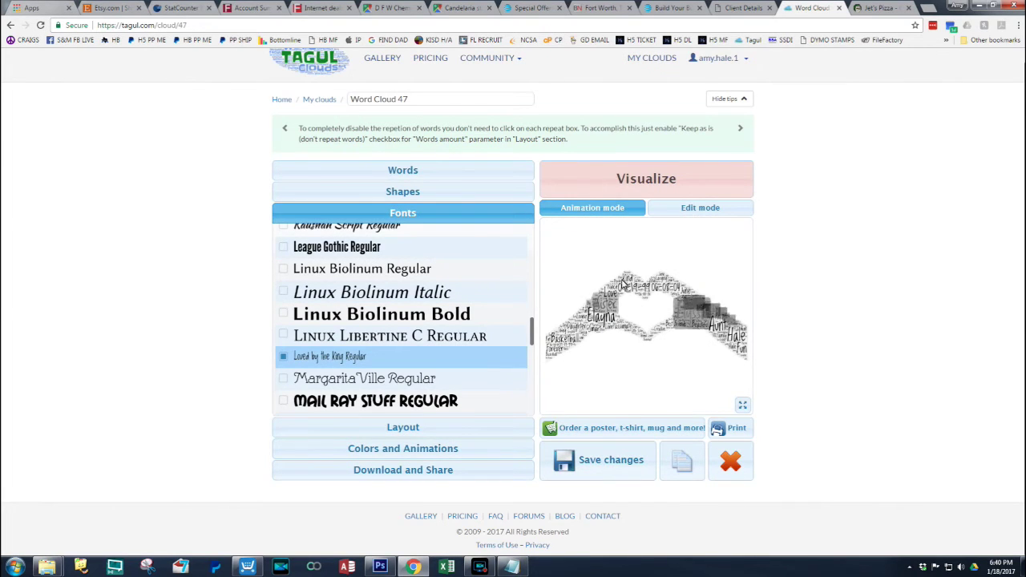
click(402, 169)
click(465, 219)
Set Elyssa's font to Bubblegum Sans Regular
click(474, 220)
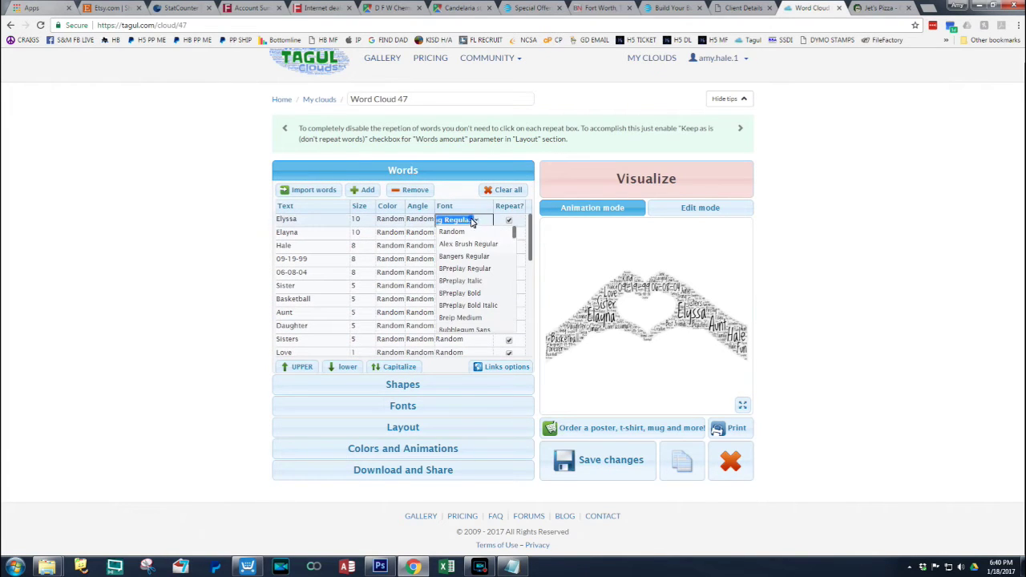
click(481, 307)
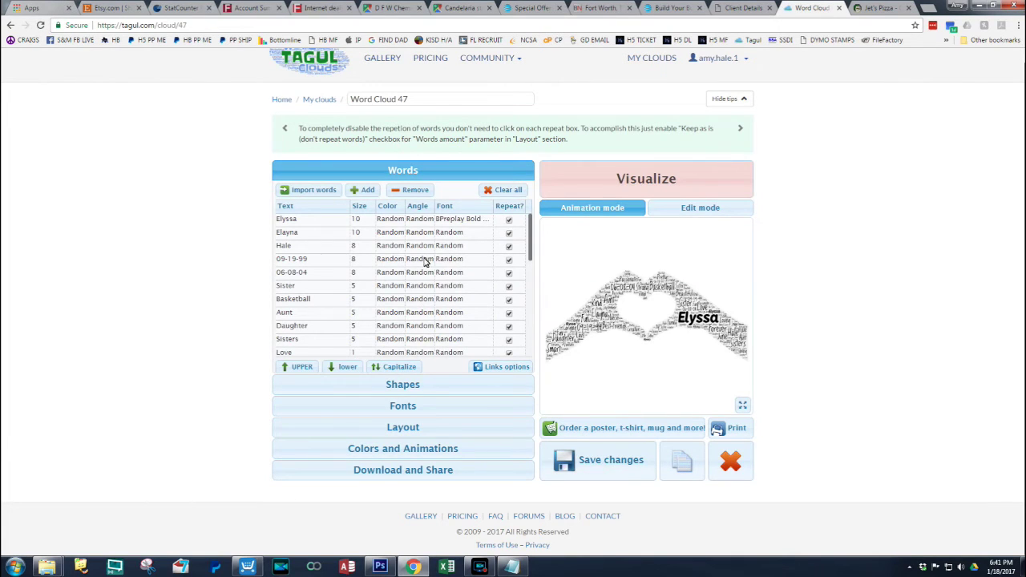
click(473, 223)
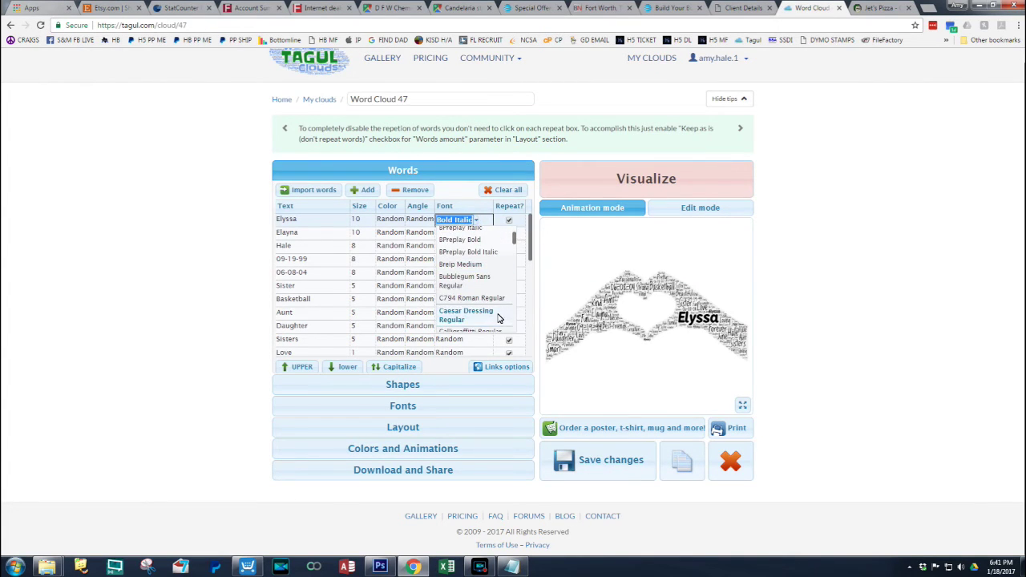
click(475, 279)
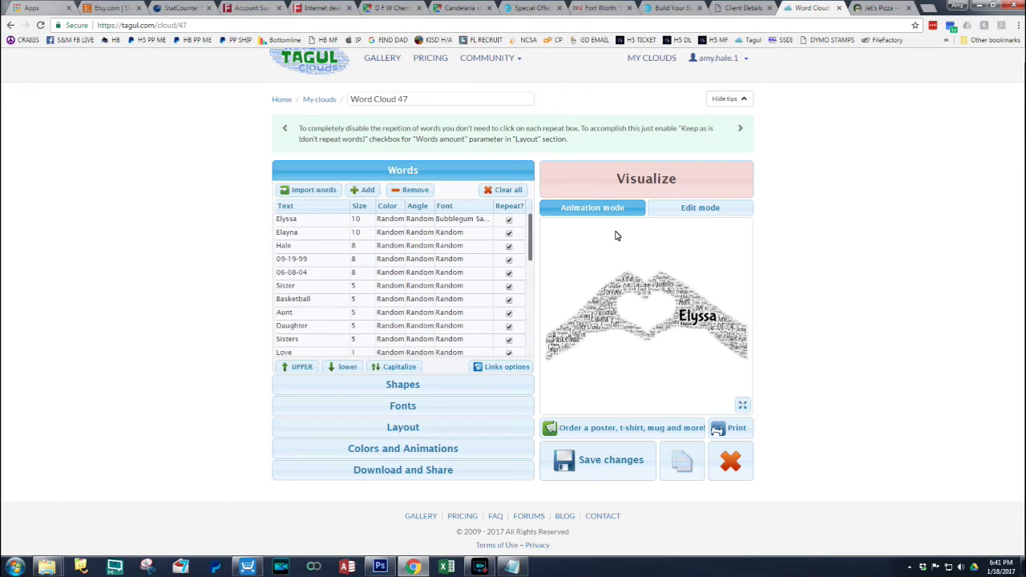
Search for and give Elayna the Bubblegum Sans font
click(487, 234)
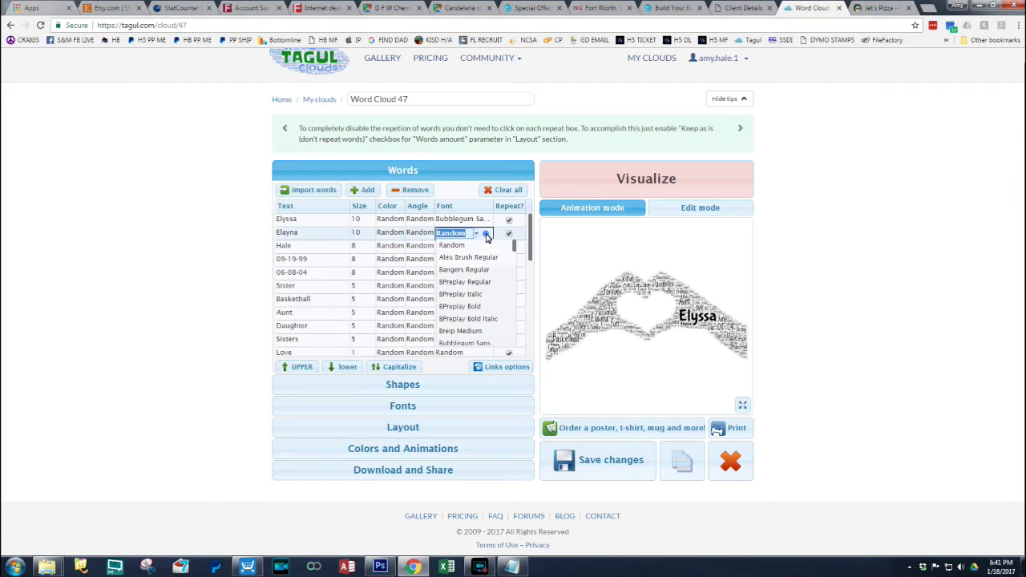
scroll(484, 241, down, 2)
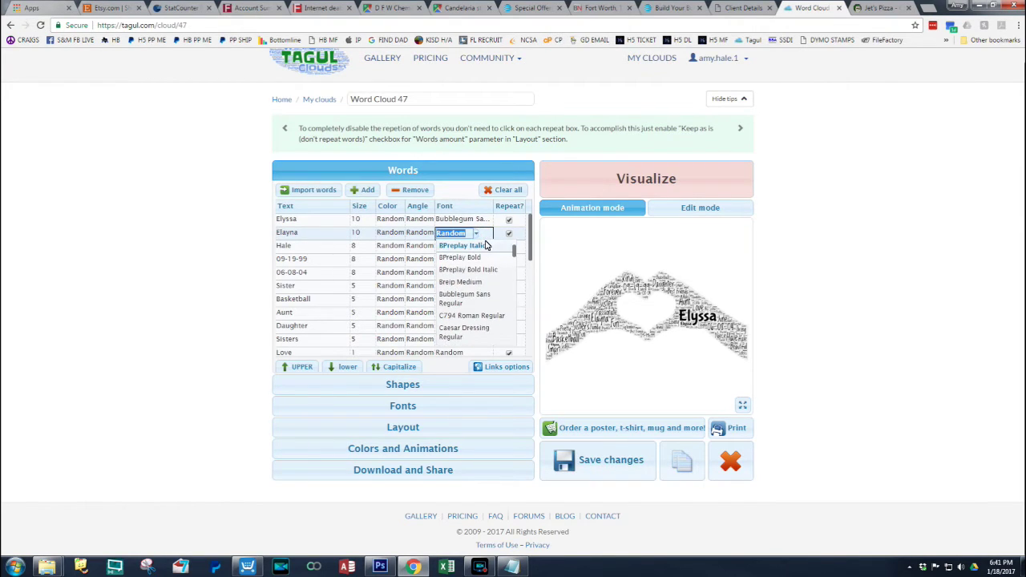
scroll(486, 243, up, 2)
text(n)
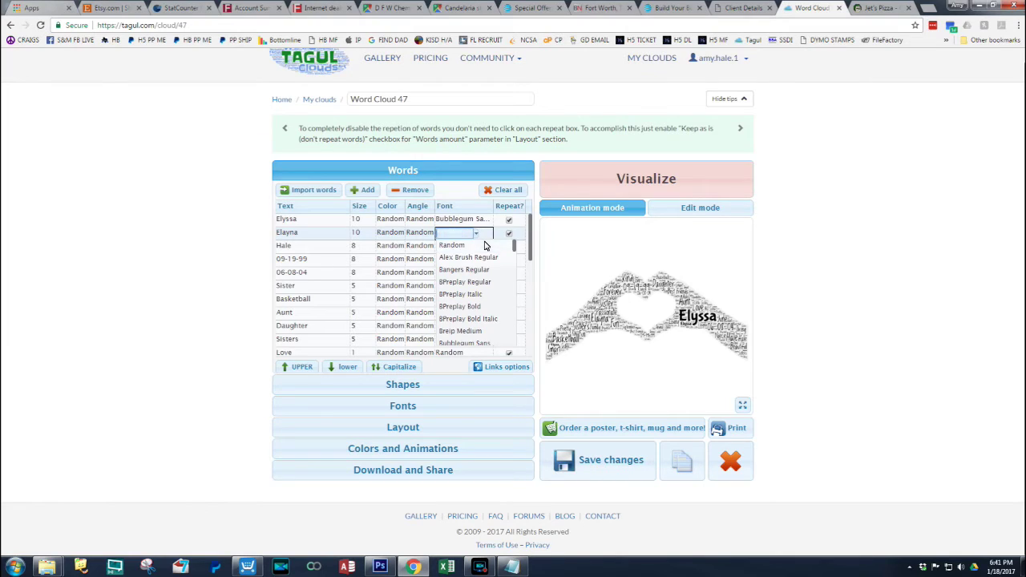
key(BackSpace)
text(bum)
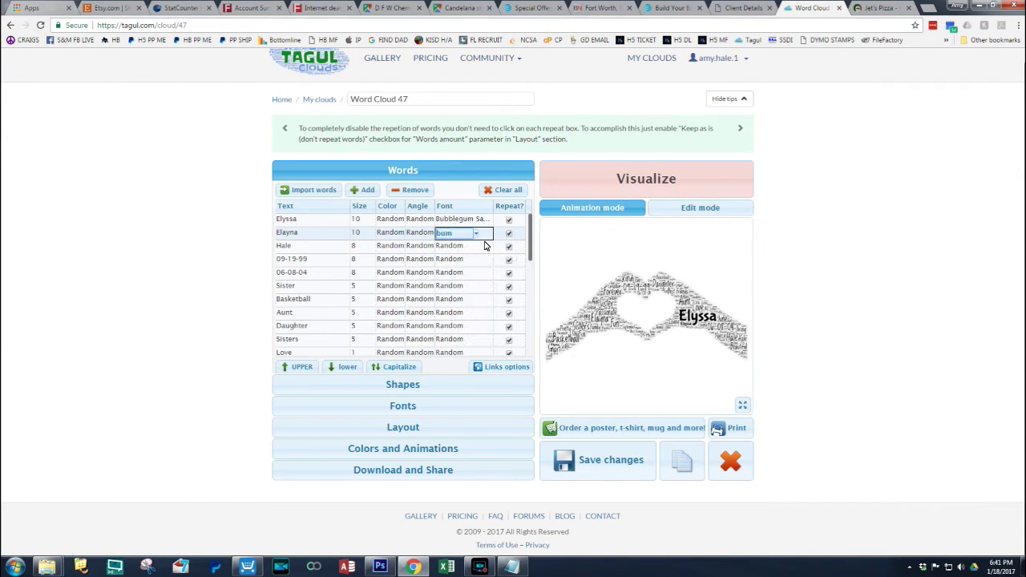
key(BackSpace)
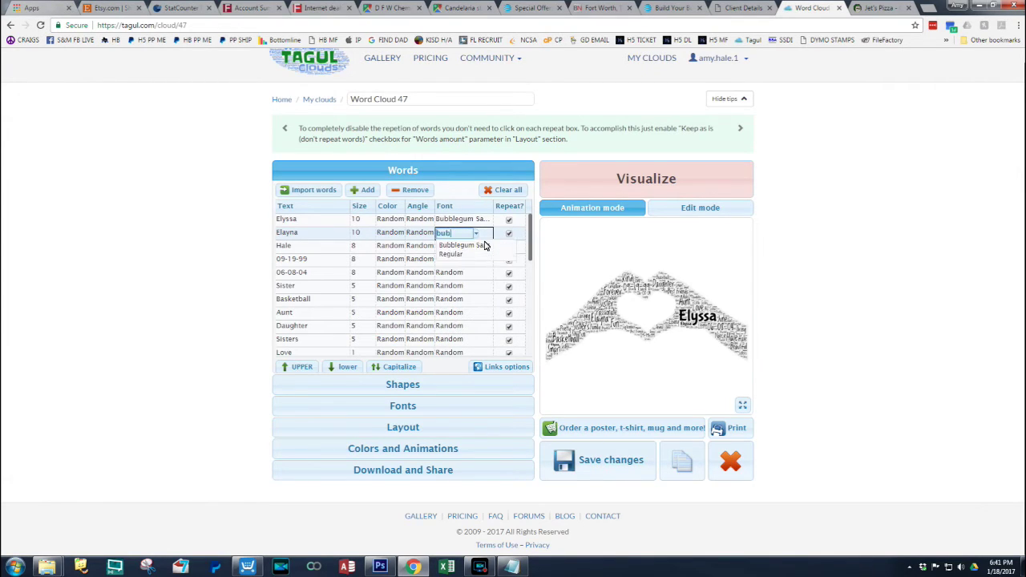
text(b)
click(484, 245)
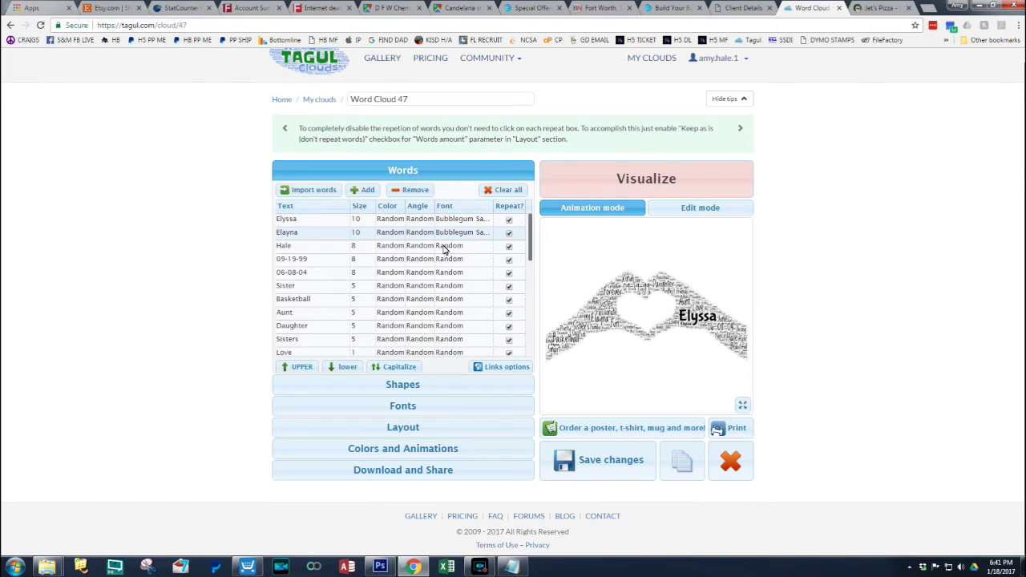
Set Hale's font to Bubblegum Sans, leaving the 09-19-99 word unchanged
click(468, 247)
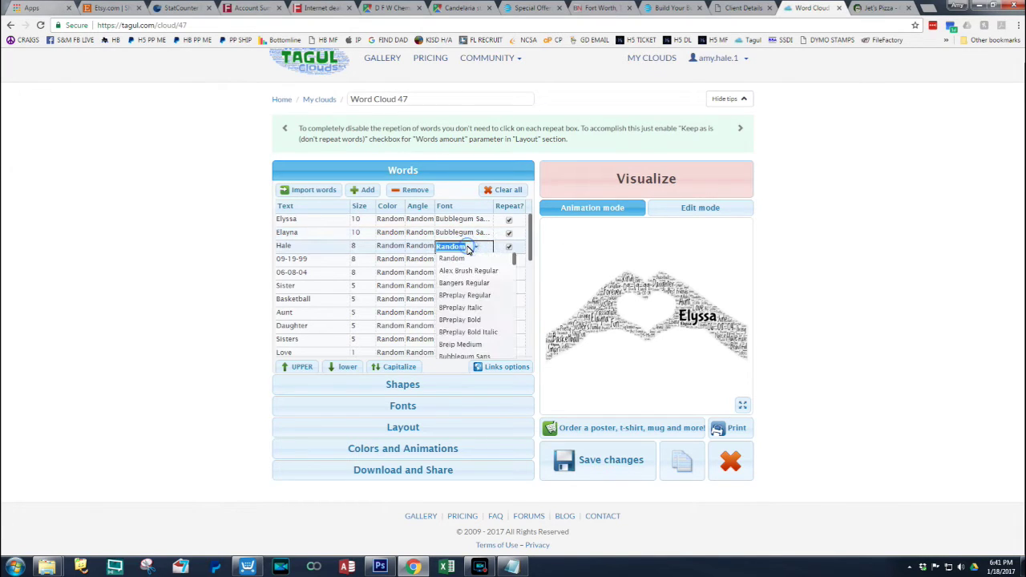
text(bu)
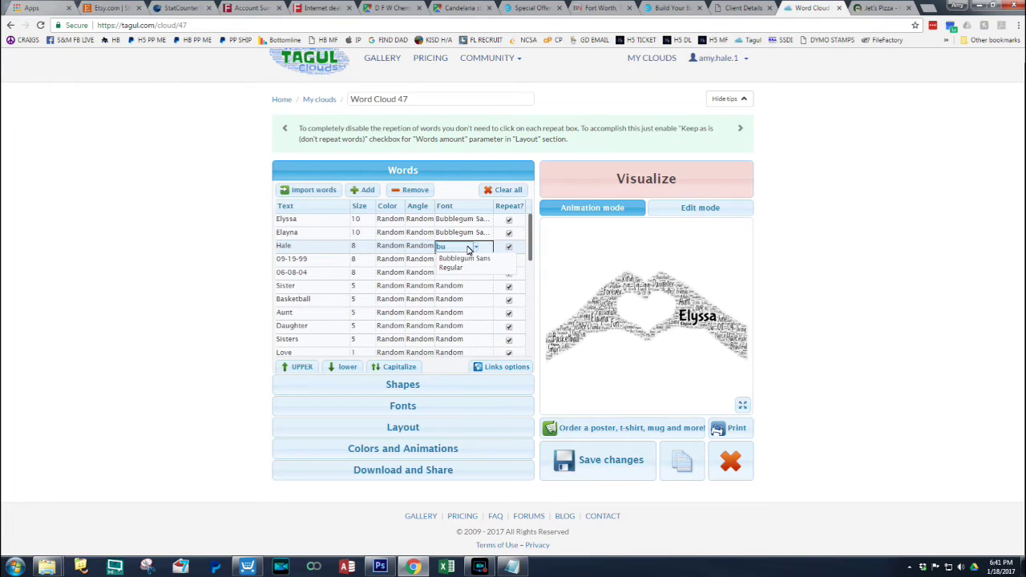
click(464, 258)
click(454, 261)
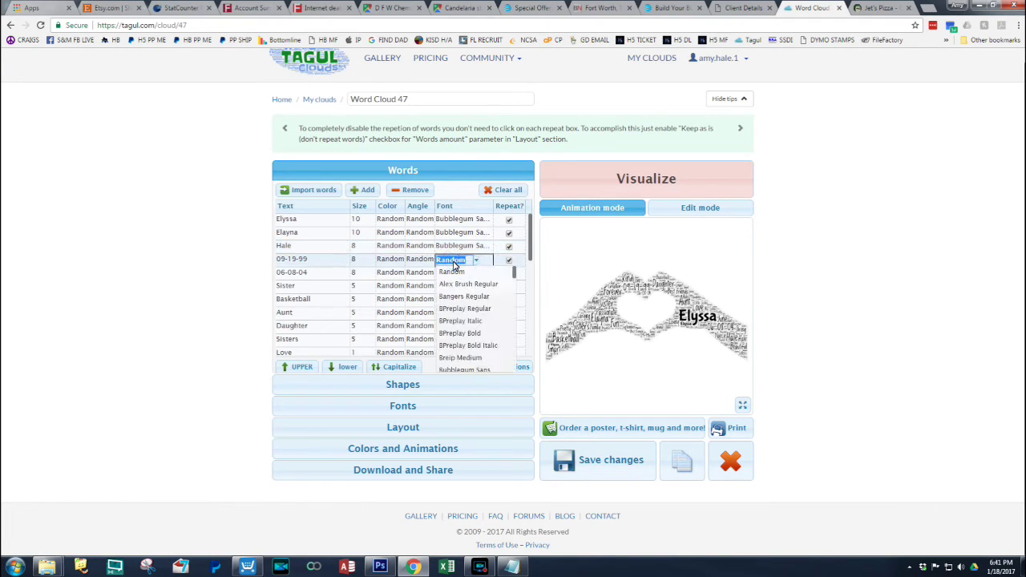
text(bum)
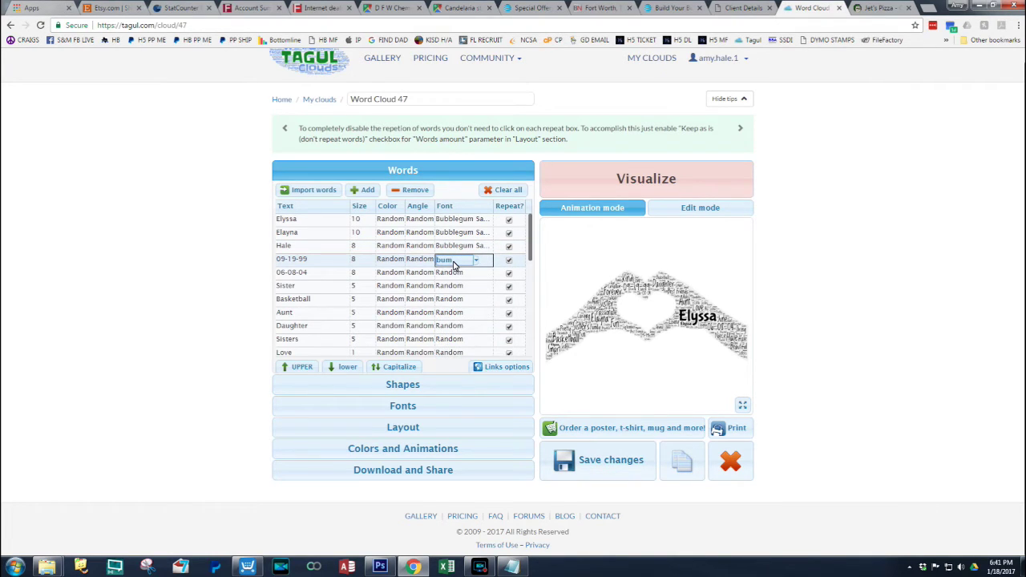
key(BackSpace)
key(BackSpace)
key(BackSpace)
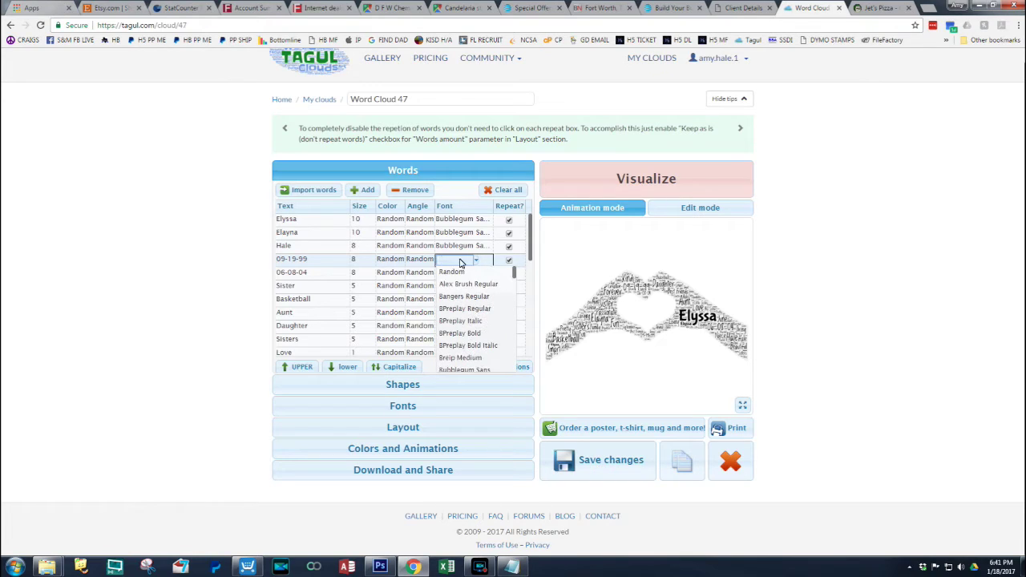
Give Sister Bubblegum Sans Regular, re-render the cloud and switch to Edit mode
click(312, 287)
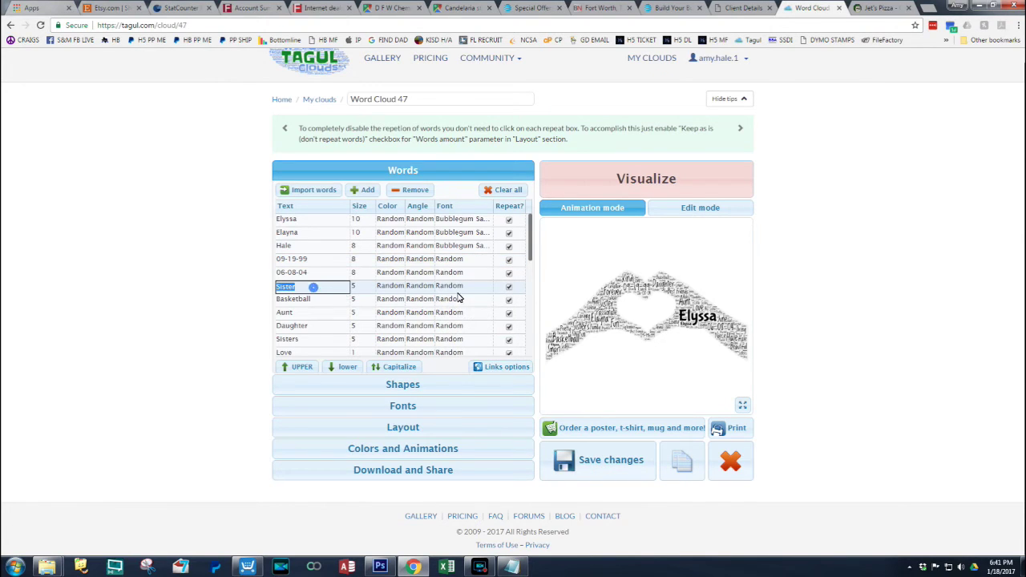
click(457, 288)
text(b)
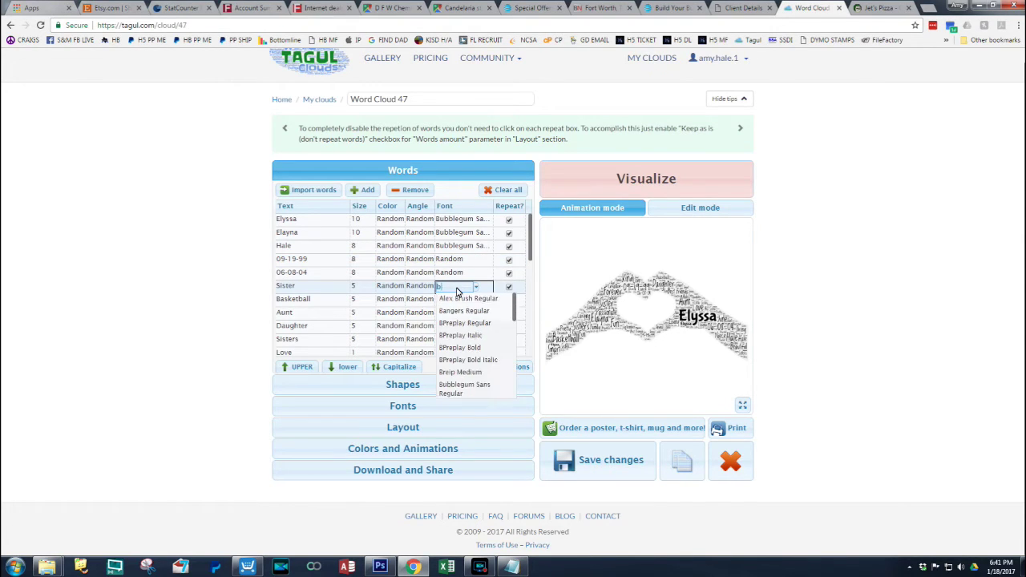
text(um)
key(BackSpace)
text(b)
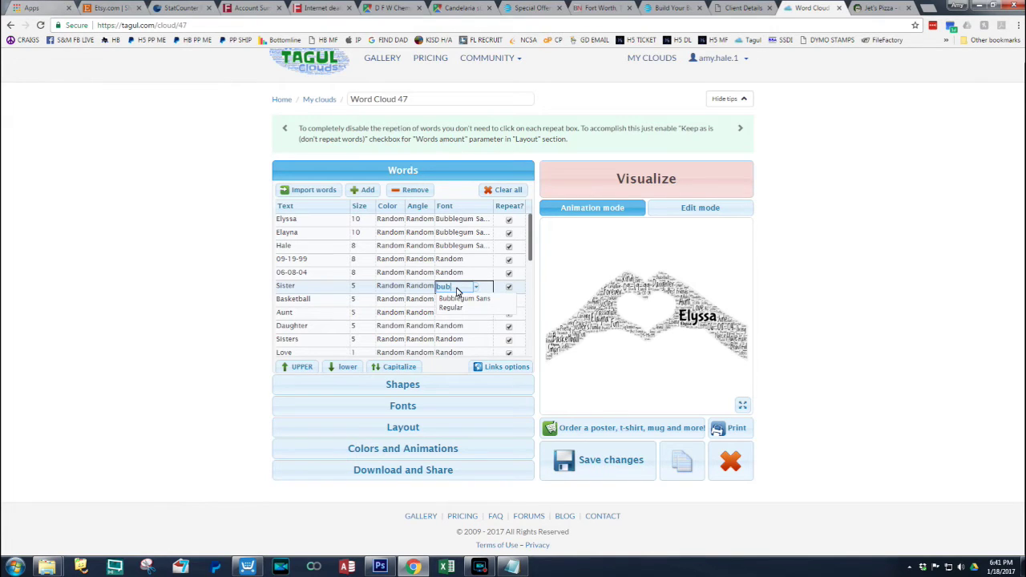
click(459, 308)
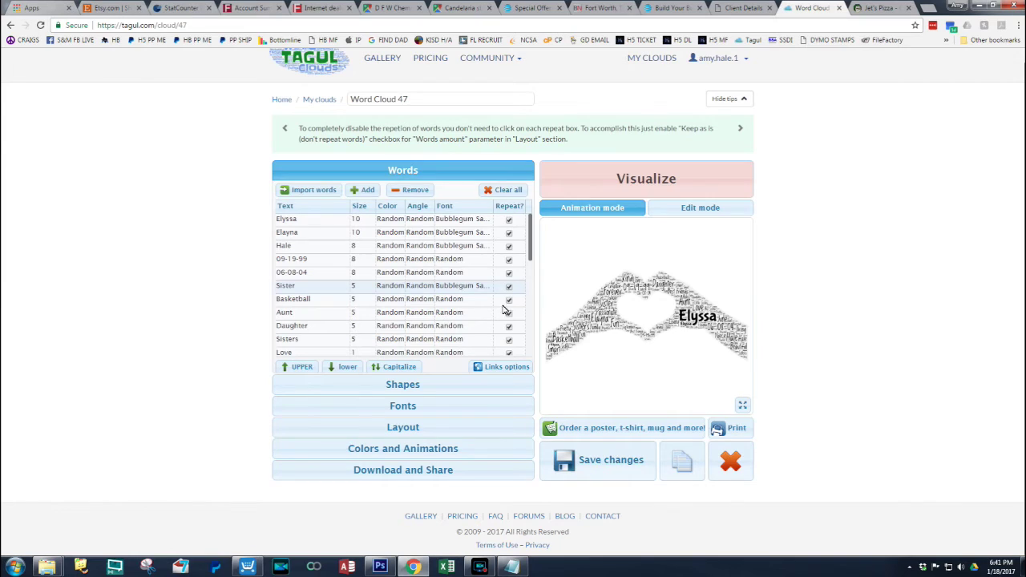
click(666, 189)
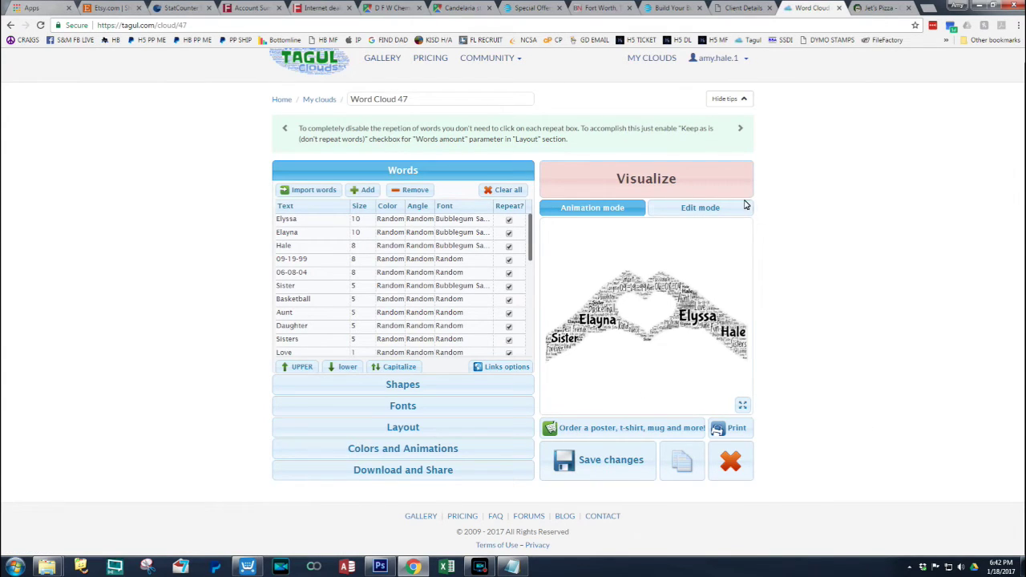
click(687, 210)
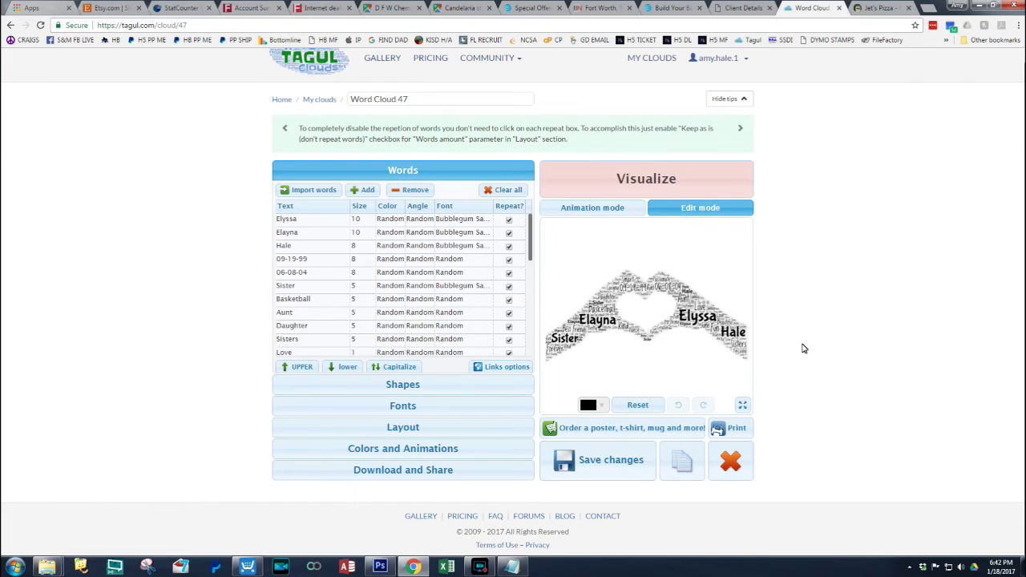
Drag Hale to the heart's top centre and Sister to its centre, then re-render in Animation mode
drag(734, 339, 647, 296)
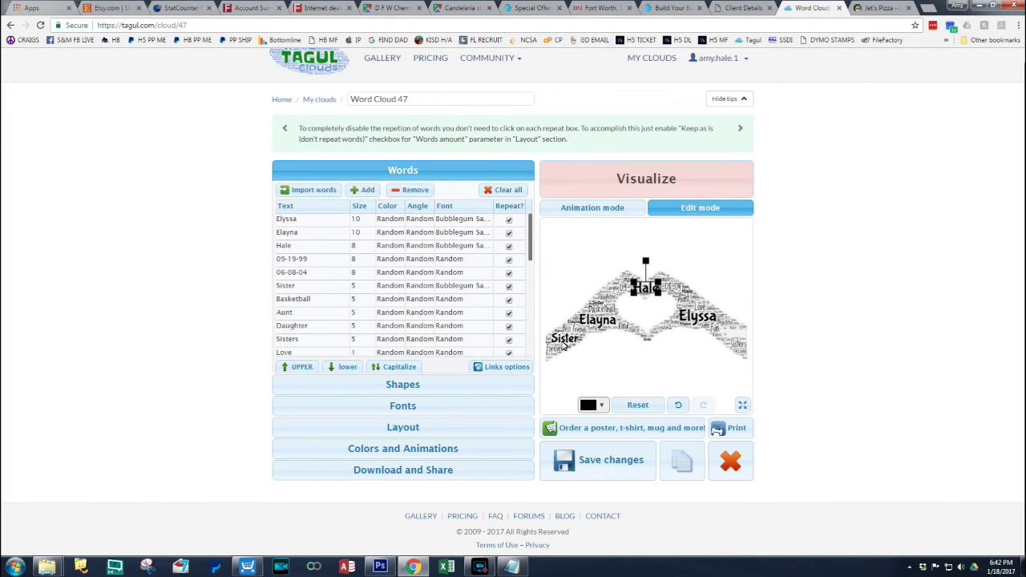
drag(569, 341, 649, 339)
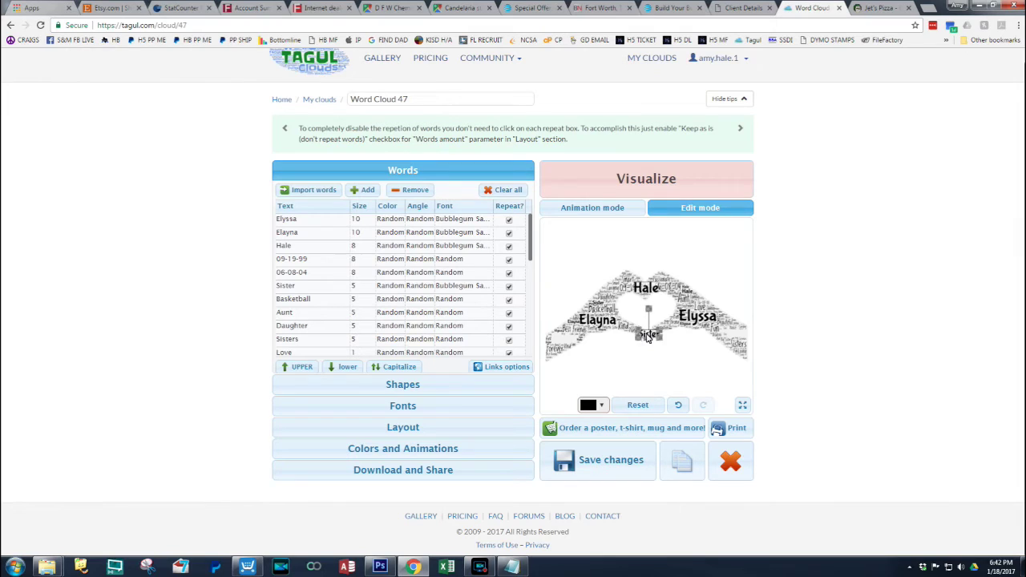
click(646, 287)
drag(646, 287, 659, 290)
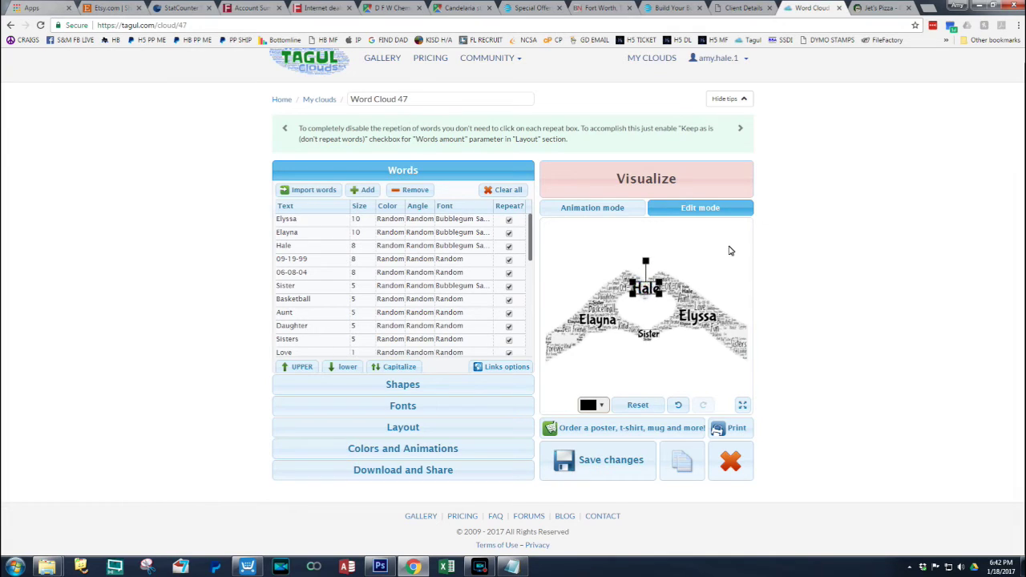
click(704, 277)
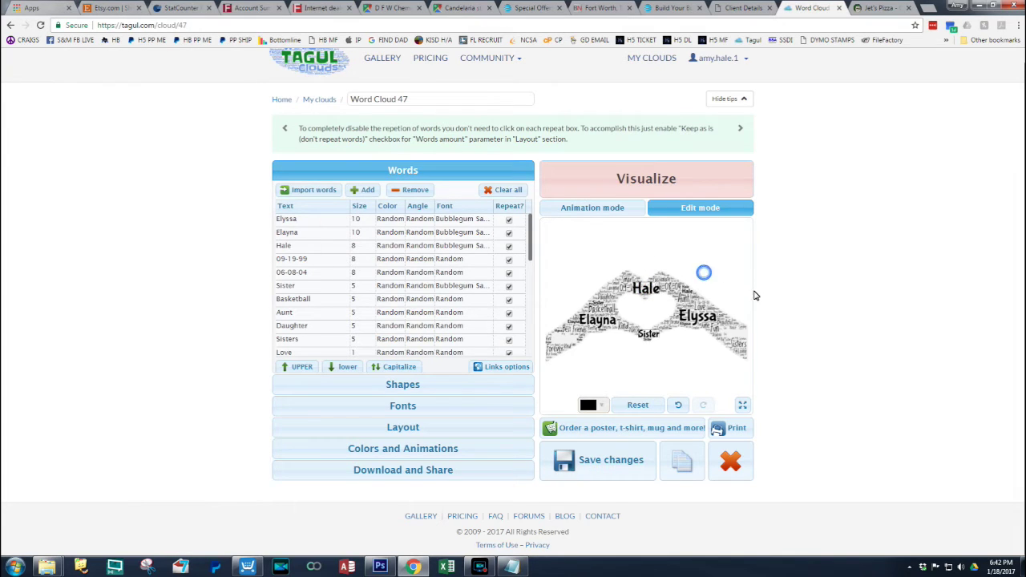
click(648, 292)
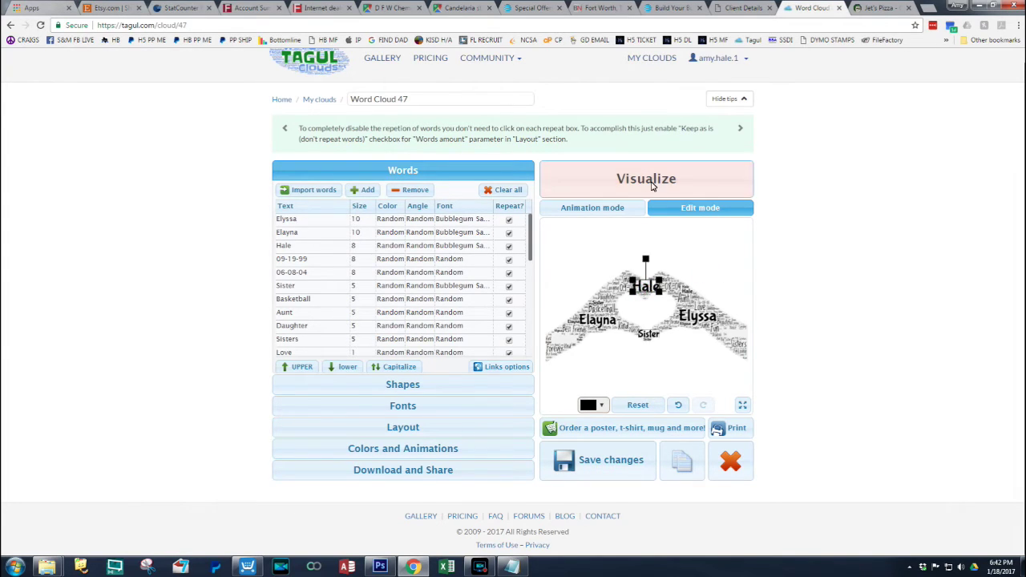
click(651, 189)
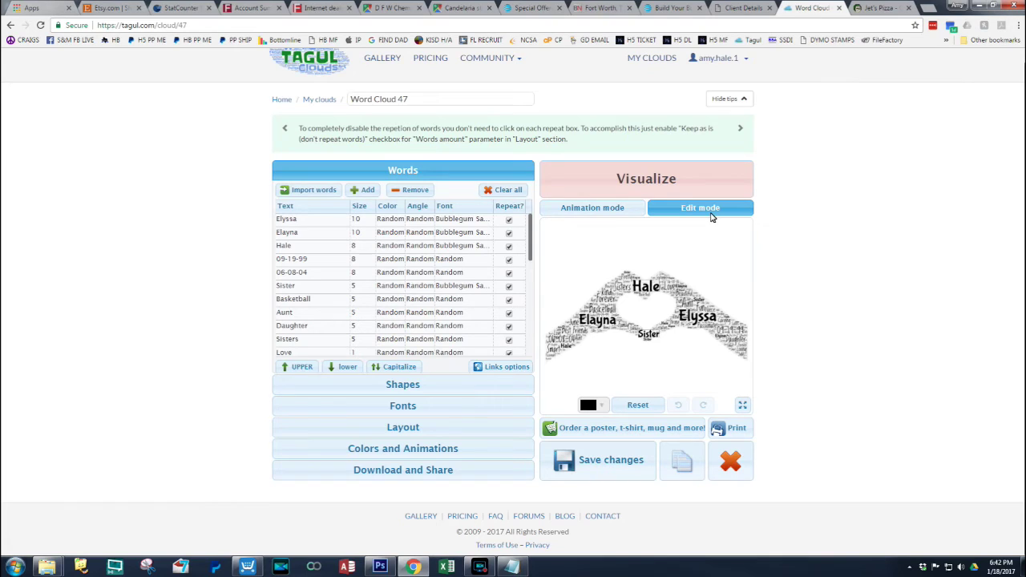
click(608, 209)
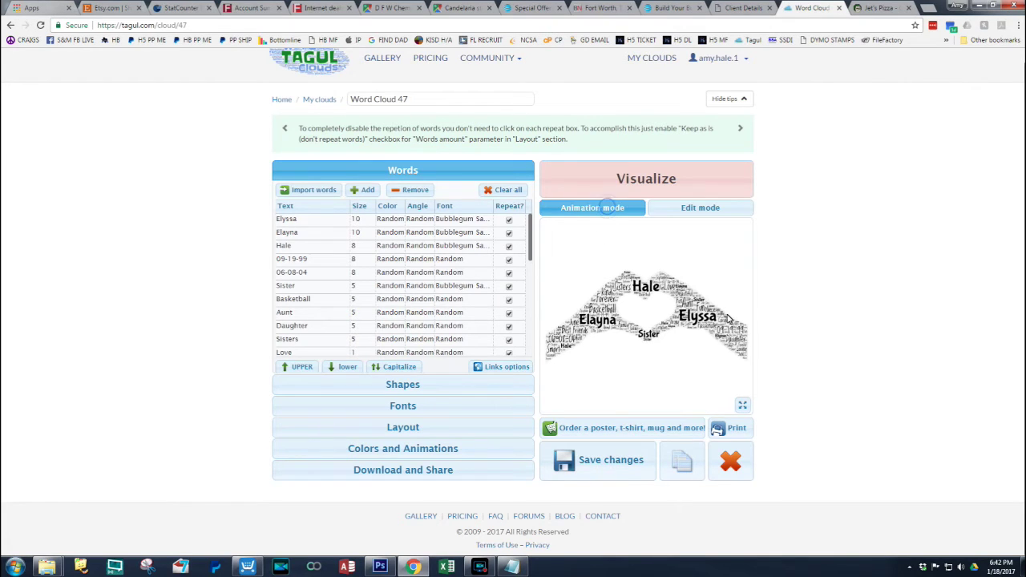
Enlarge the animated cloud preview, zoom the page to 200% to inspect it, then close it
click(740, 404)
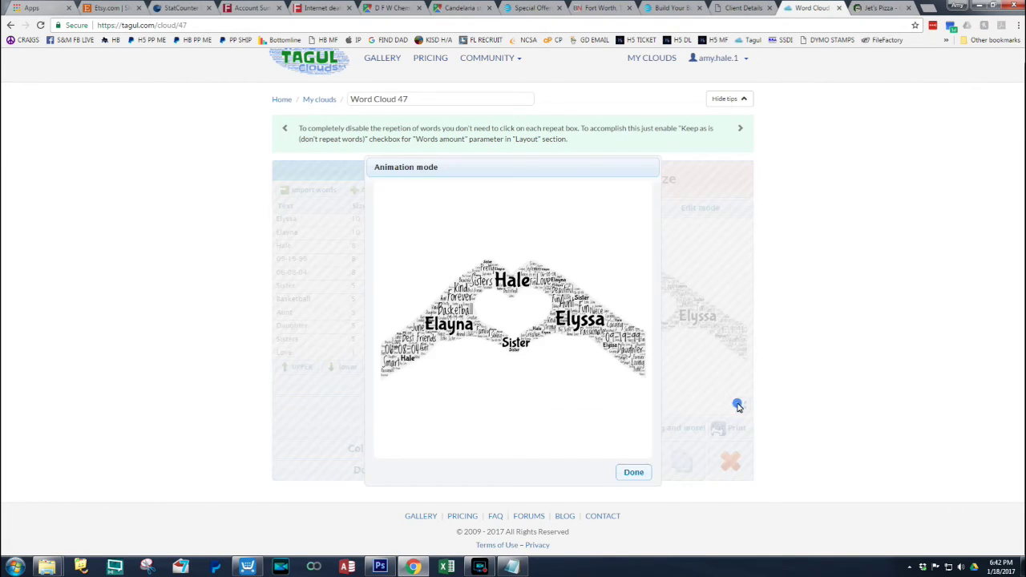
scroll(523, 344, up, 1)
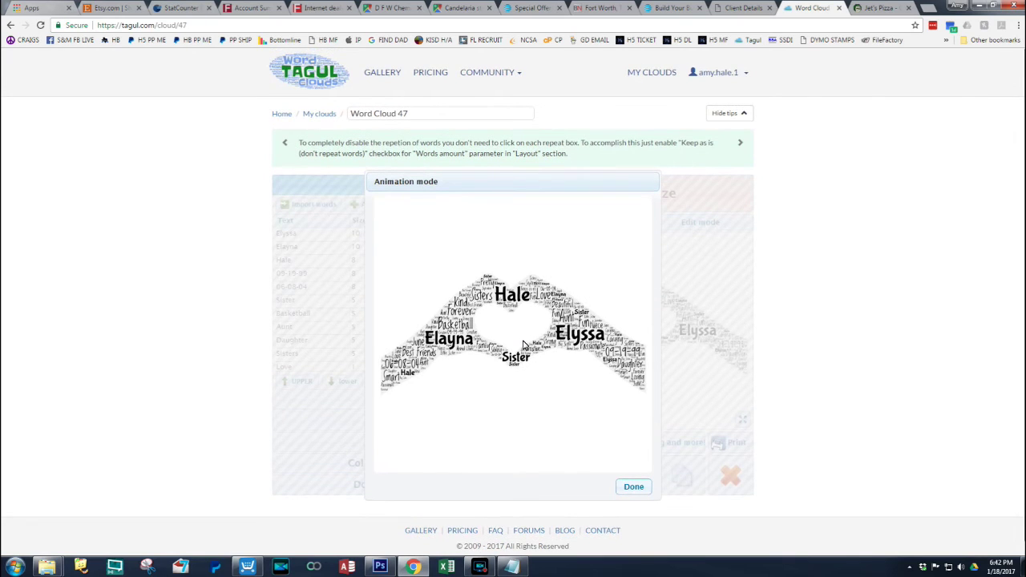
key(ctrl+plus)
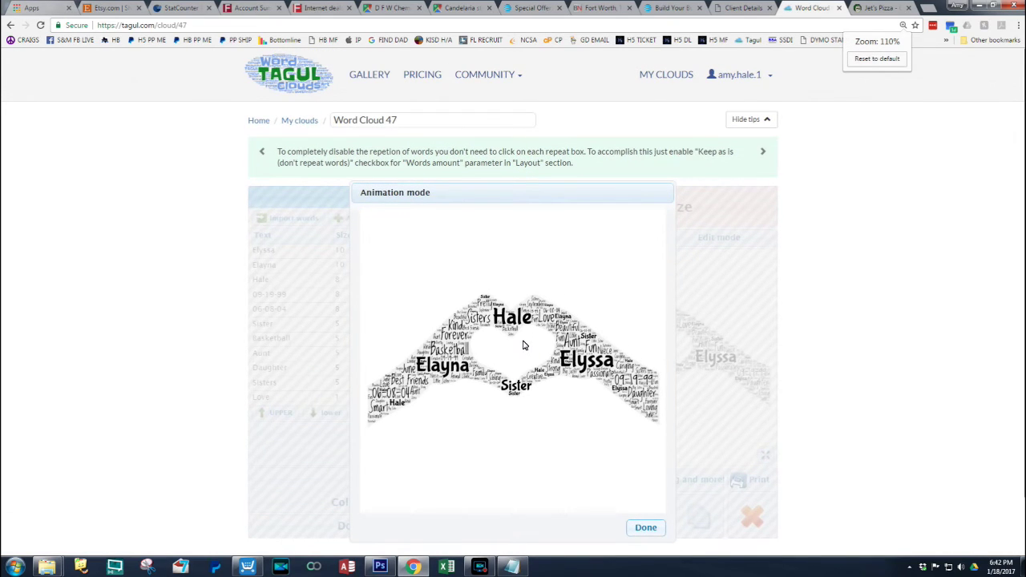
key(ctrl+plus)
key(ctrl+plus)
scroll(523, 344, down, 2)
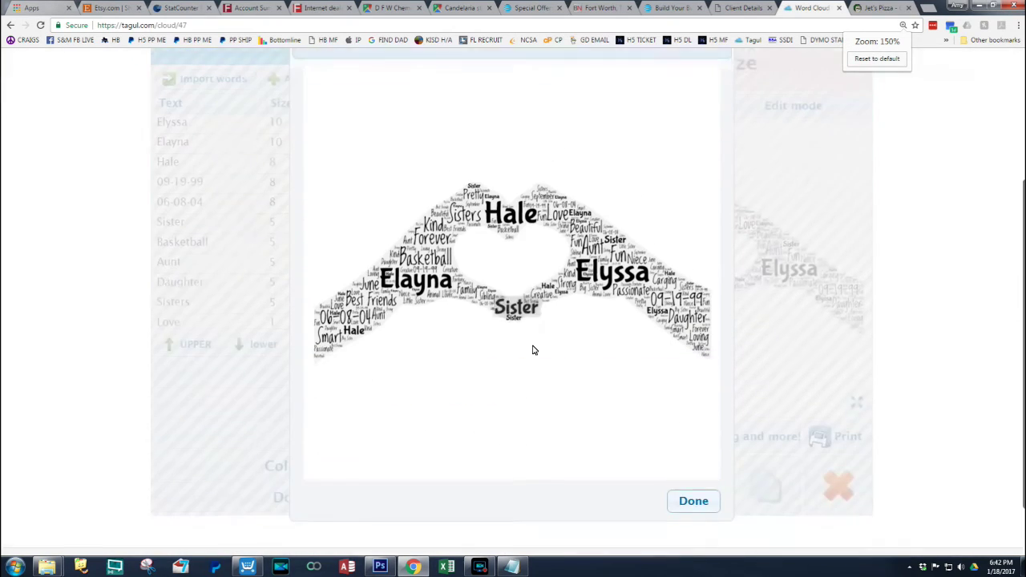
key(ctrl+plus)
key(ctrl+plus)
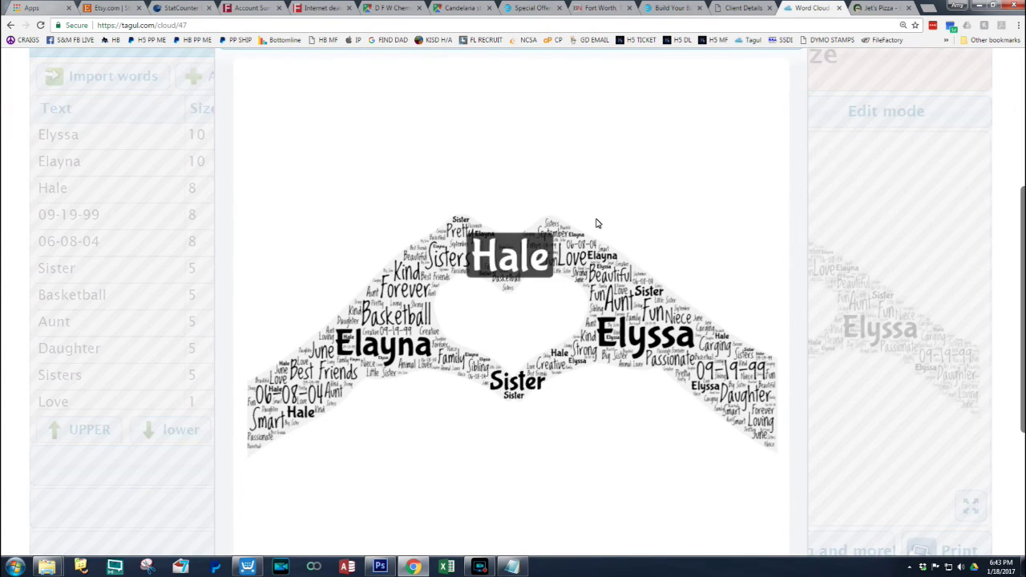
scroll(914, 161, up, 3)
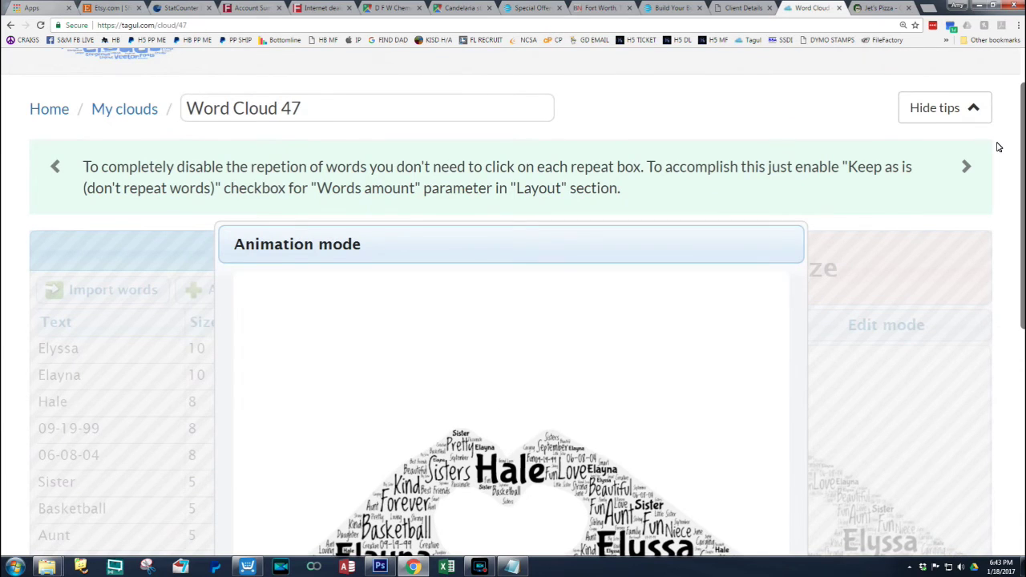
key(ctrl+minus)
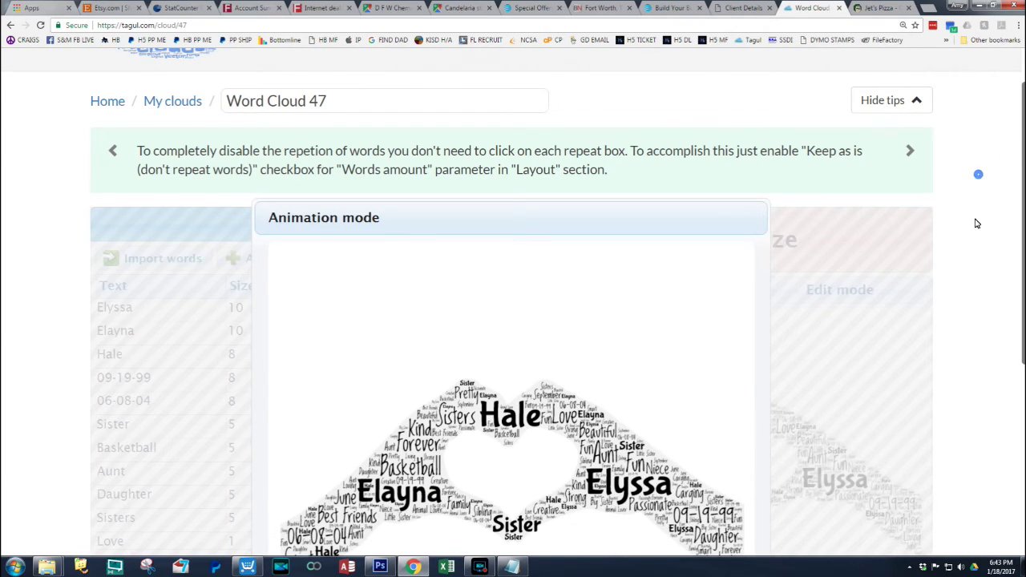
scroll(973, 225, down, 3)
click(707, 491)
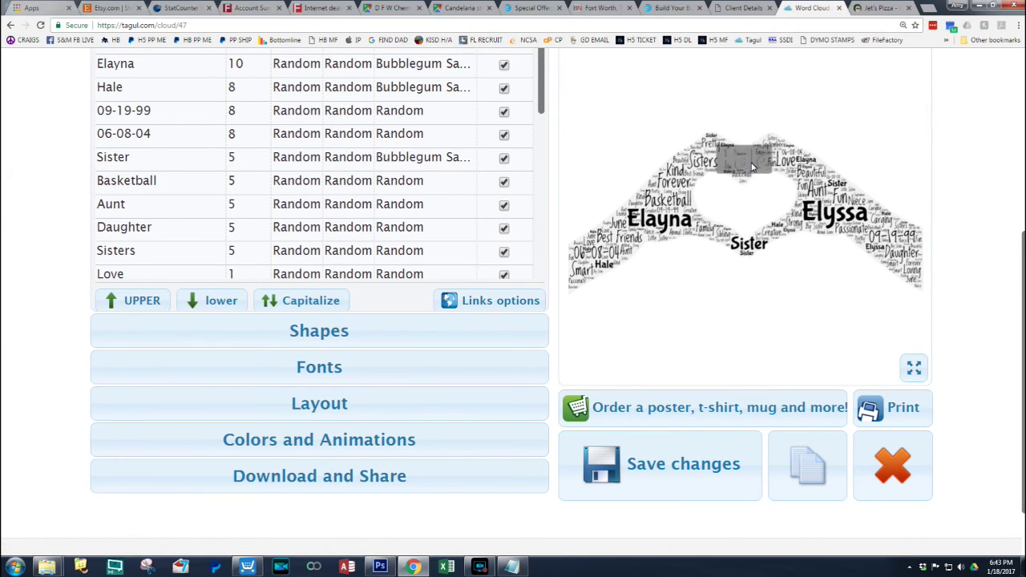
In Edit mode nudge the surname, shift and shrink Sister, and move the overlapping small word aside
scroll(775, 180, up, 3)
click(811, 129)
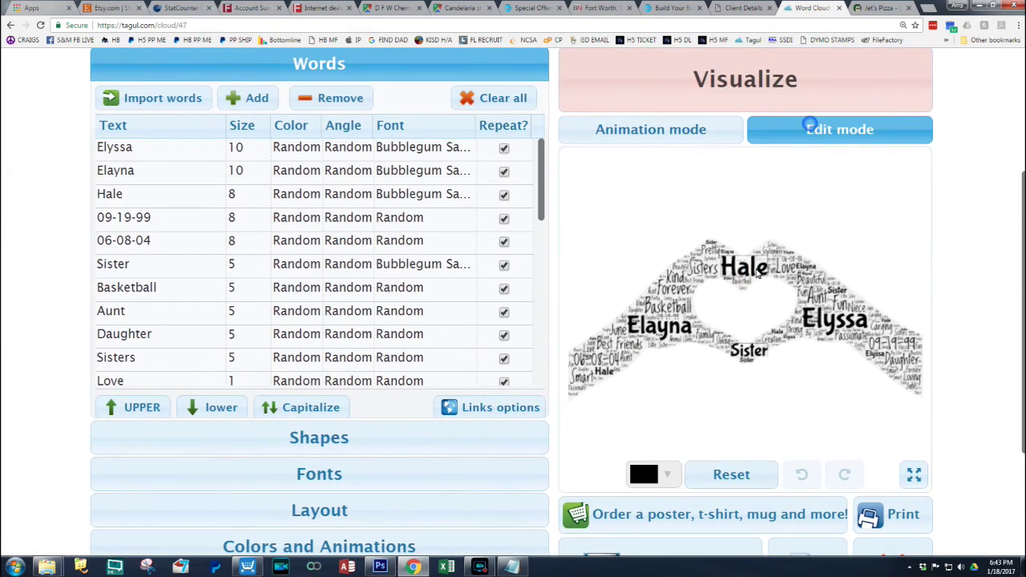
click(754, 271)
drag(762, 273, 747, 273)
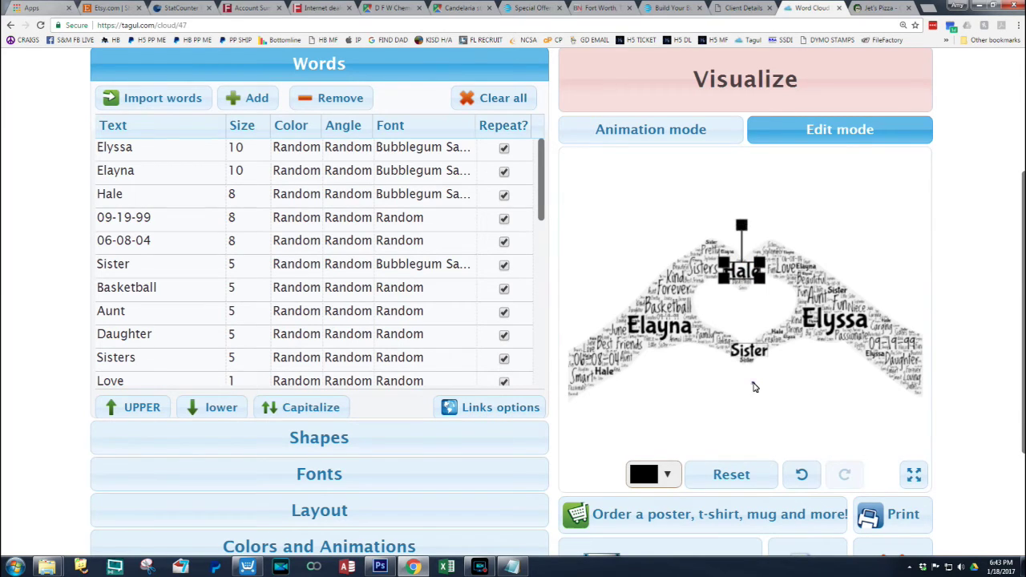
click(753, 387)
click(752, 352)
drag(755, 353, 825, 362)
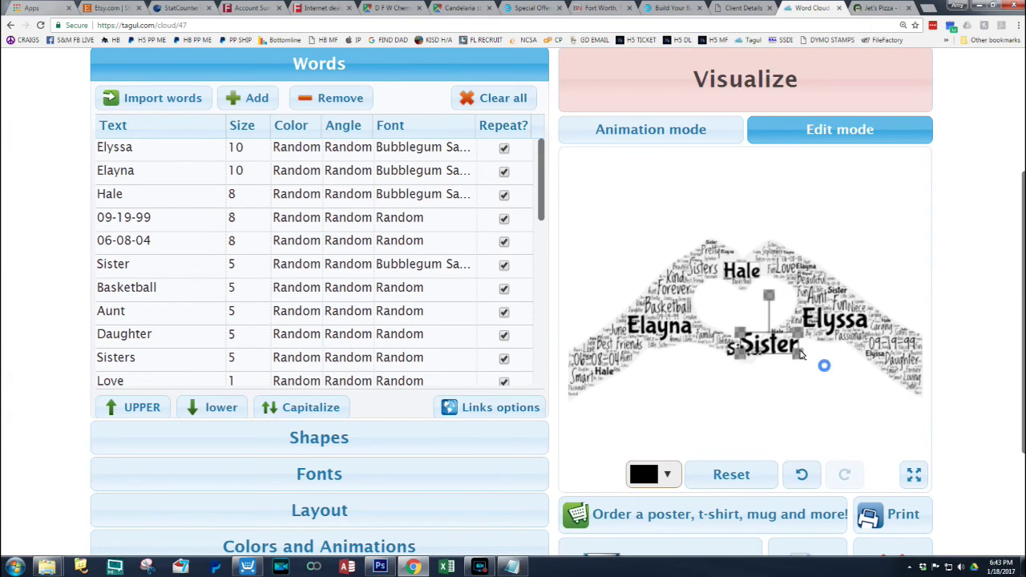
click(744, 341)
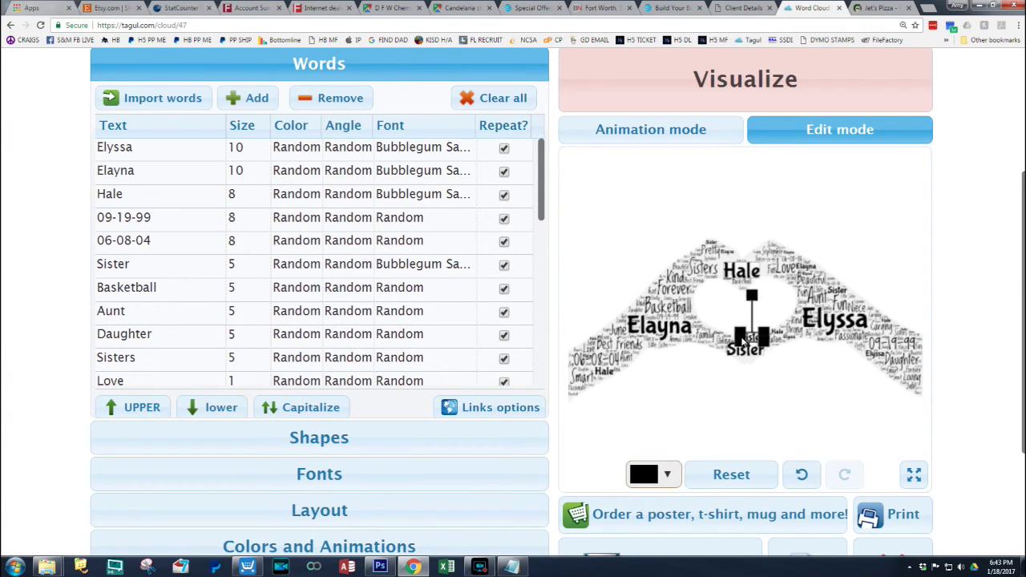
drag(750, 340, 907, 377)
click(748, 354)
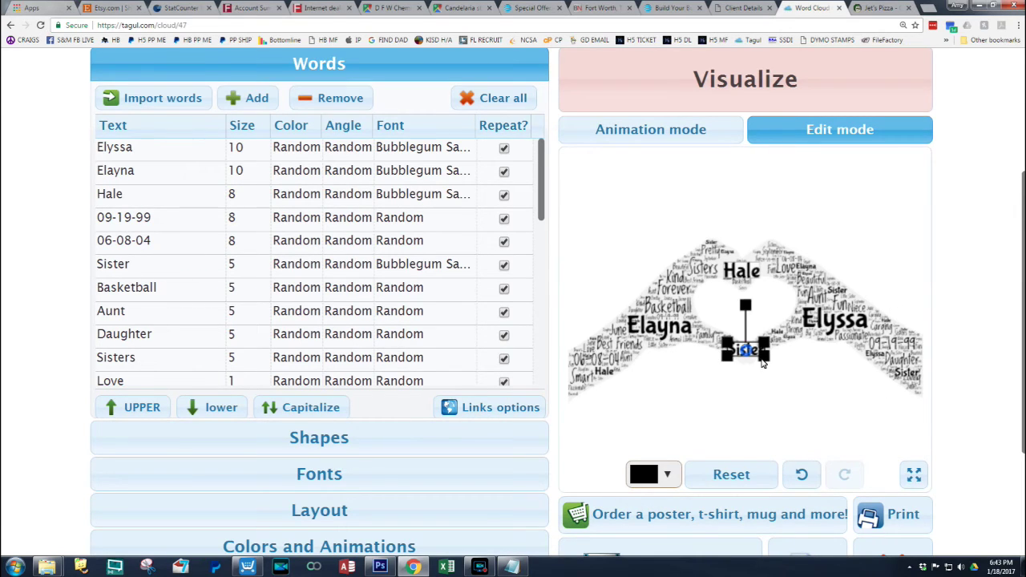
mouse_move(762, 362)
mouse_down()
mouse_move(740, 355)
mouse_move(750, 353)
mouse_up()
click(757, 373)
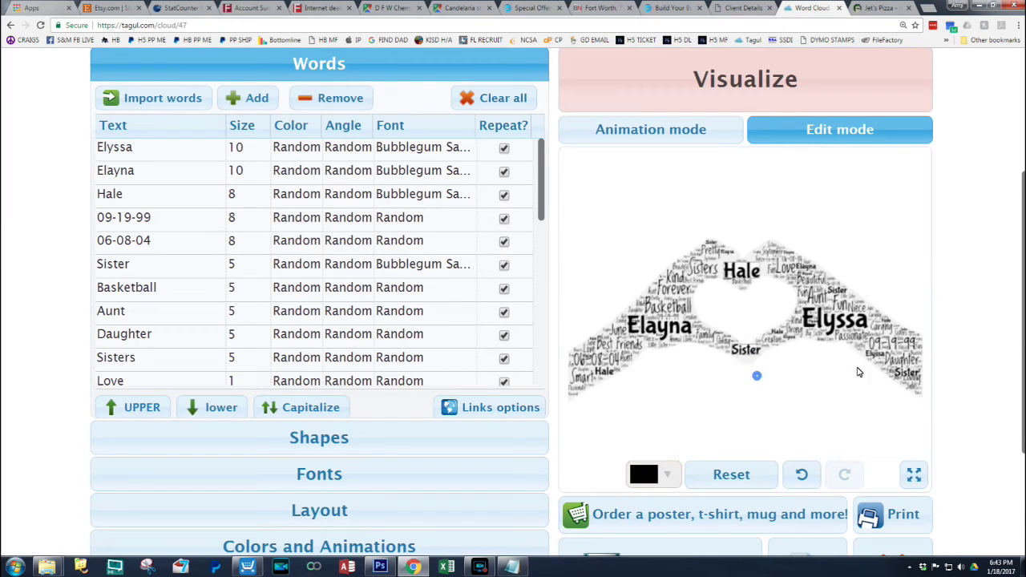
click(748, 90)
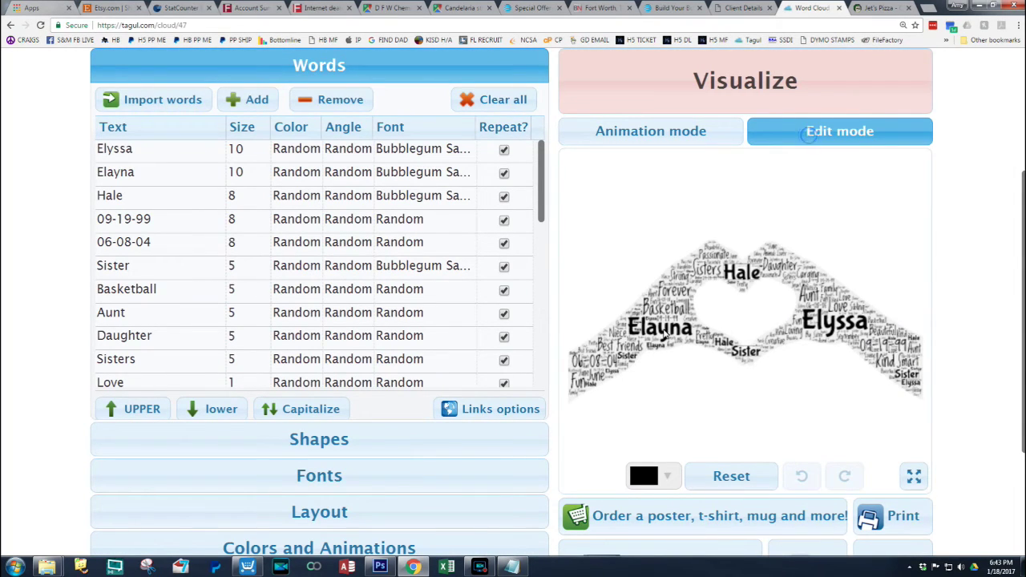
Raise both first names slightly, regenerate the cloud and return to Animation mode
drag(665, 336, 662, 332)
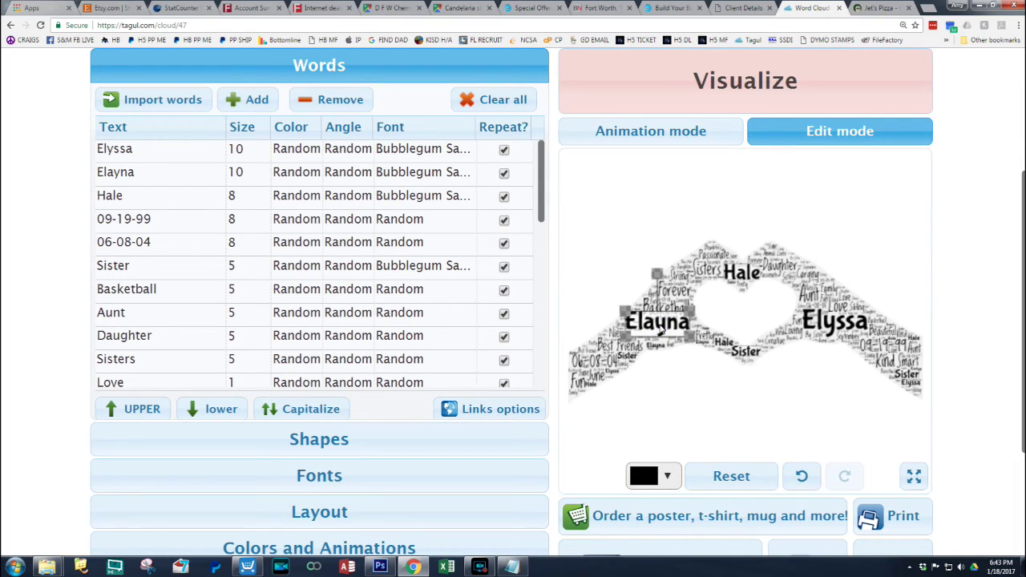
drag(835, 329, 840, 321)
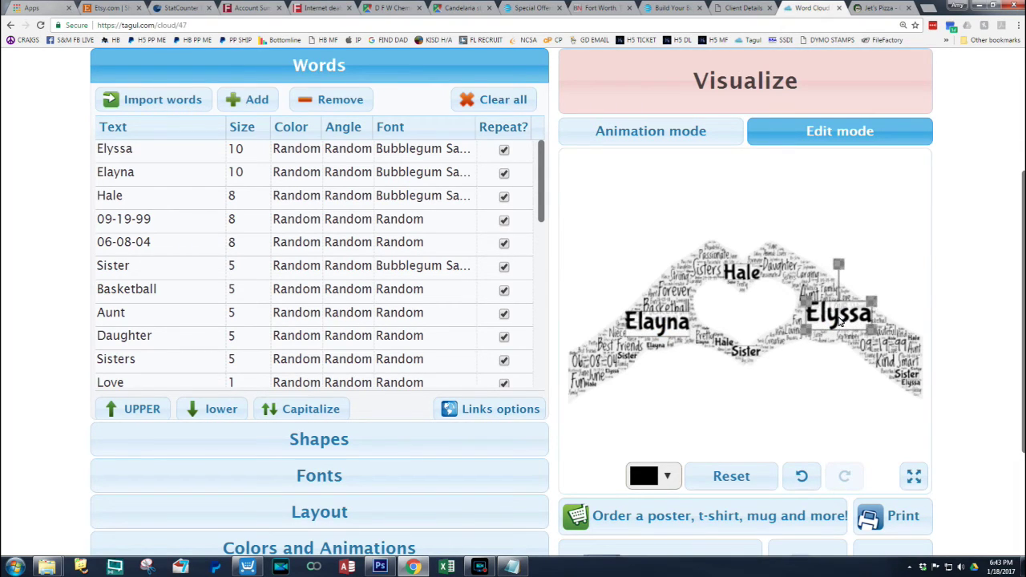
click(794, 96)
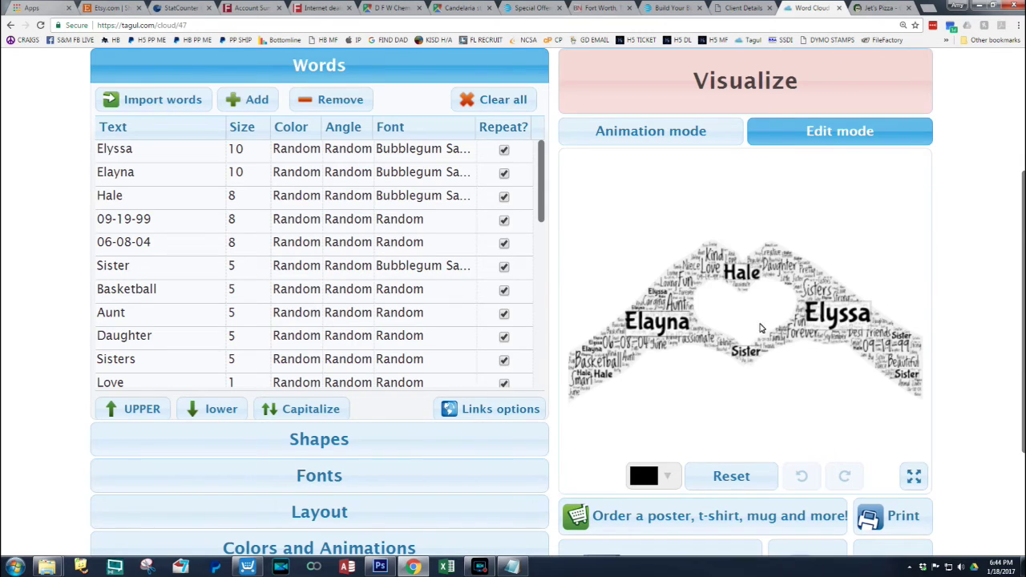
click(667, 142)
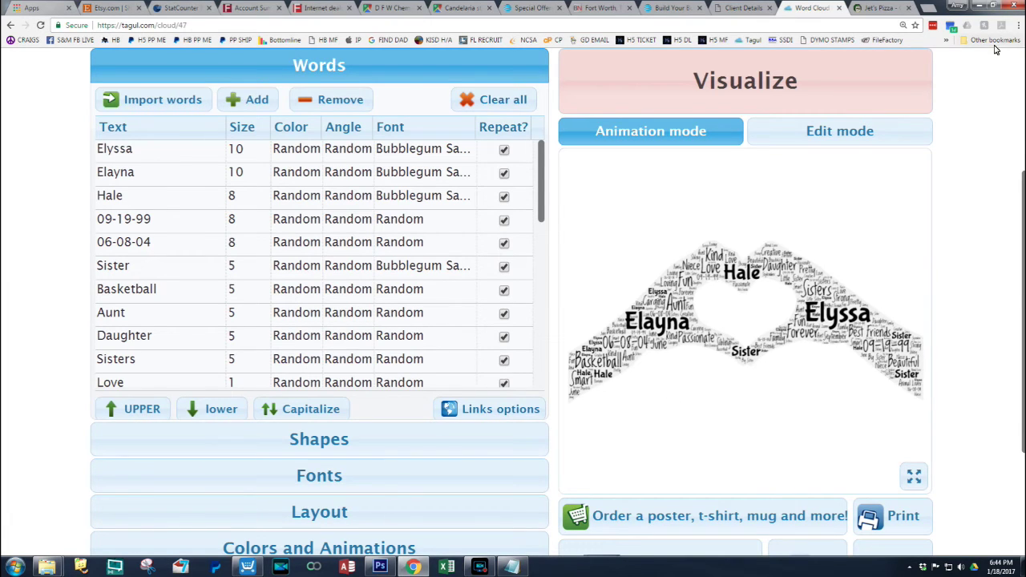
Apply the Vertical/Horizontal layout and regenerate the cloud
scroll(508, 349, down, 3)
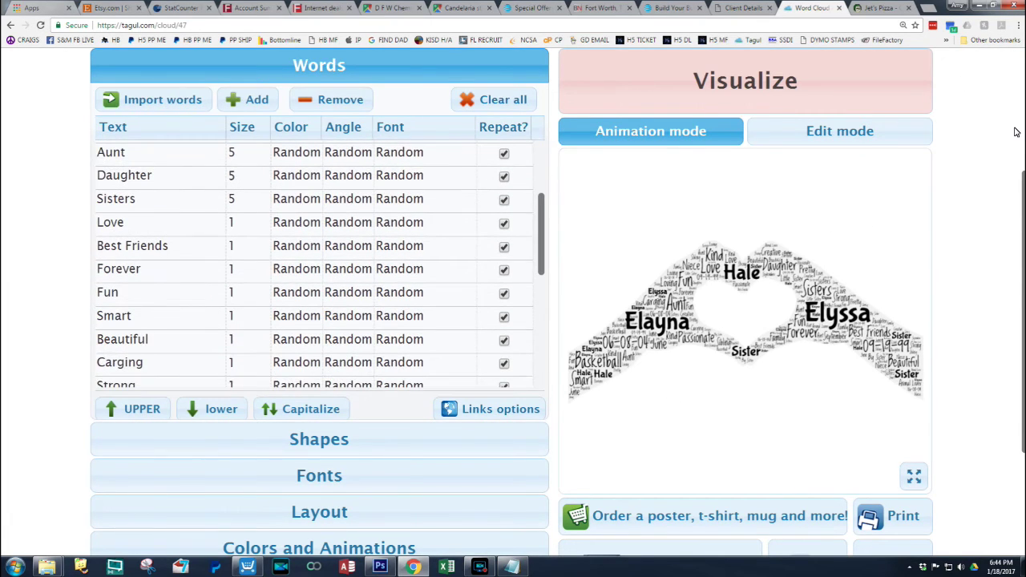
key(ctrl+minus)
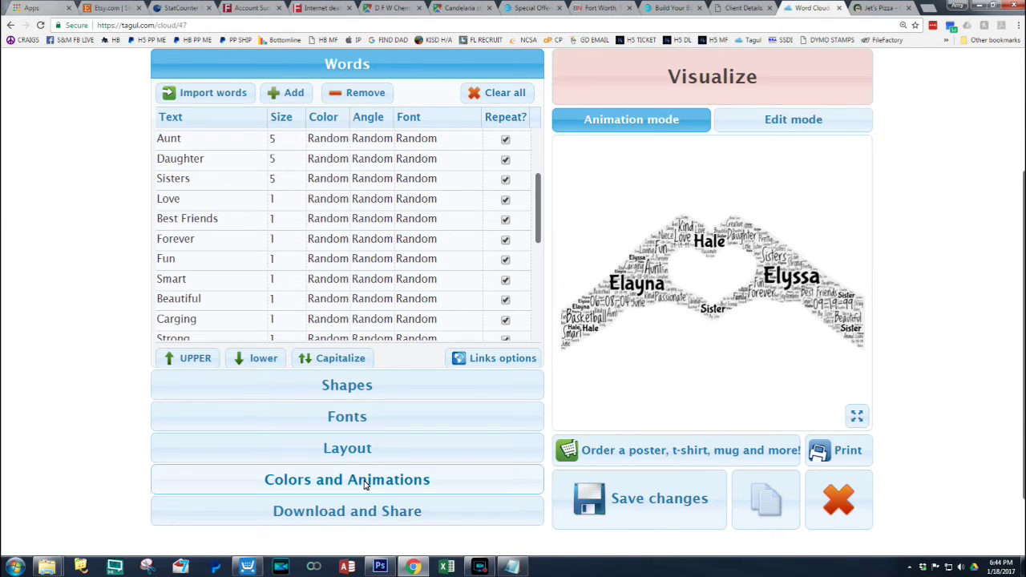
click(380, 451)
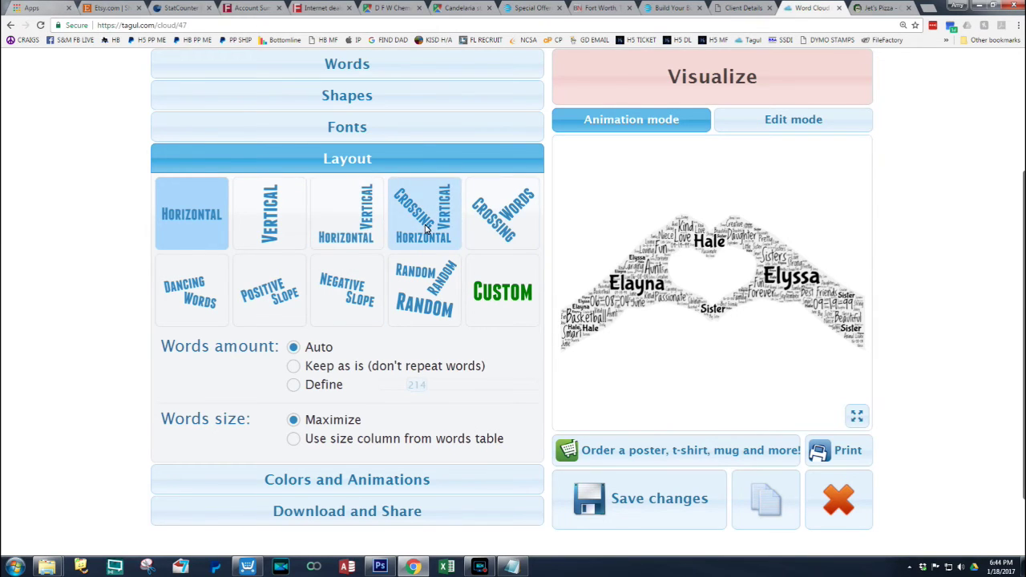
click(349, 225)
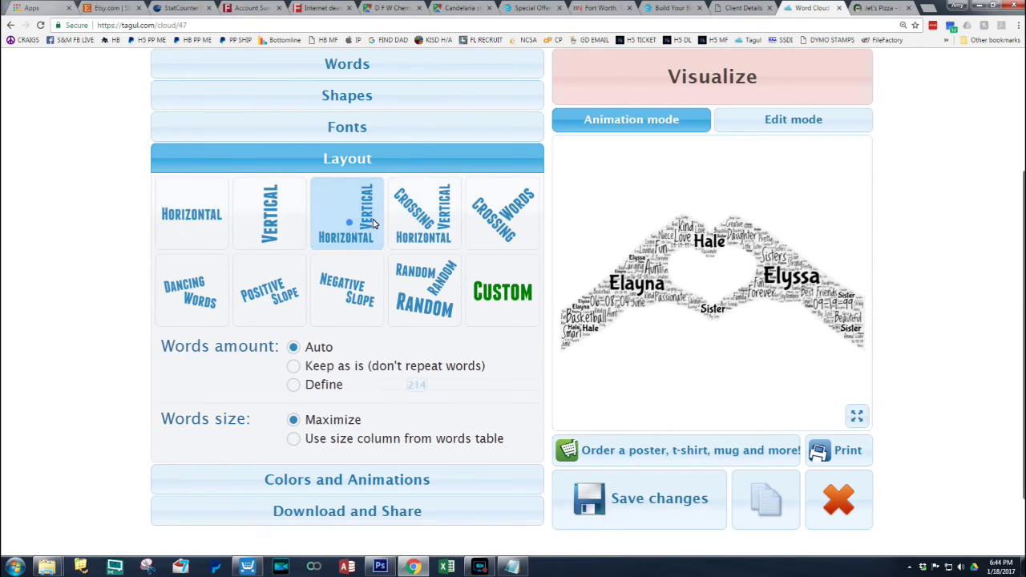
click(678, 87)
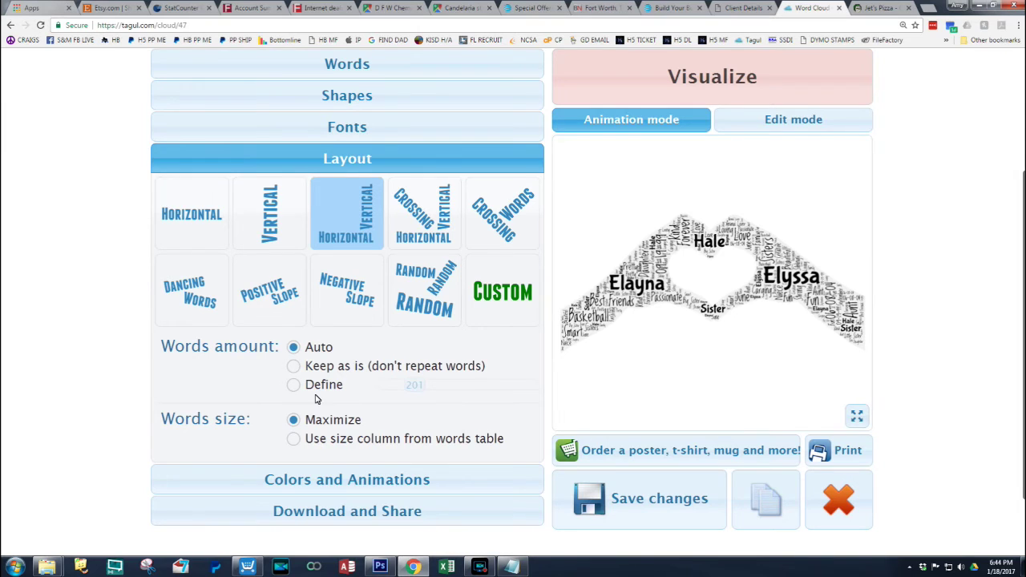
Tick Transparent for Background color and lower Shape transparency from 0.05 to 0
scroll(321, 460, down, 1)
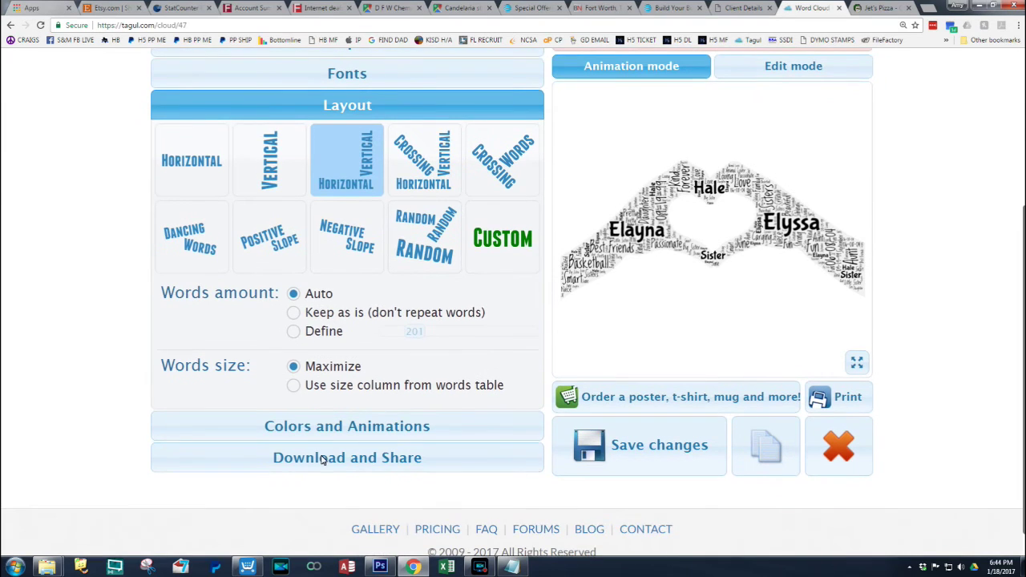
click(328, 426)
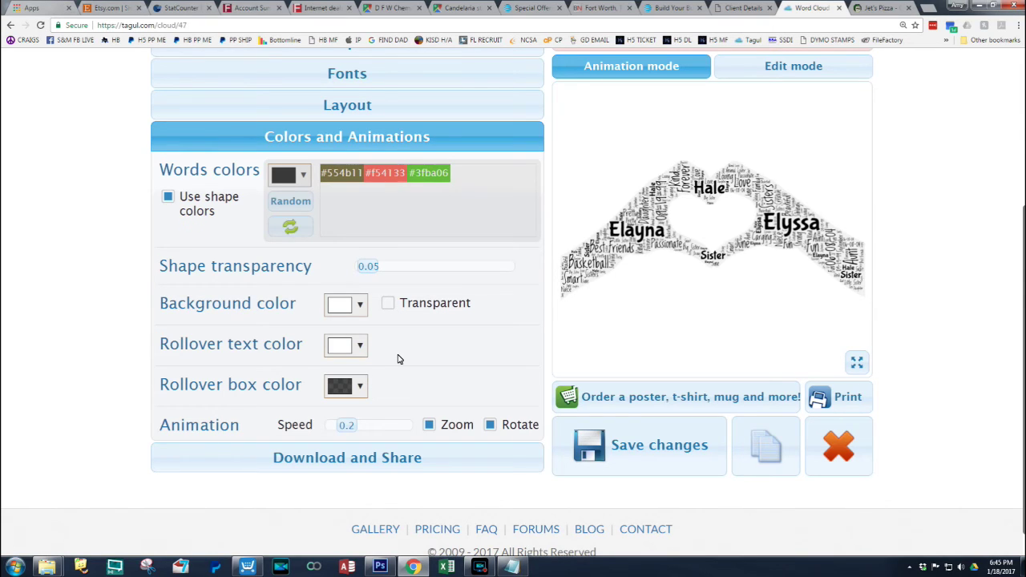
click(387, 304)
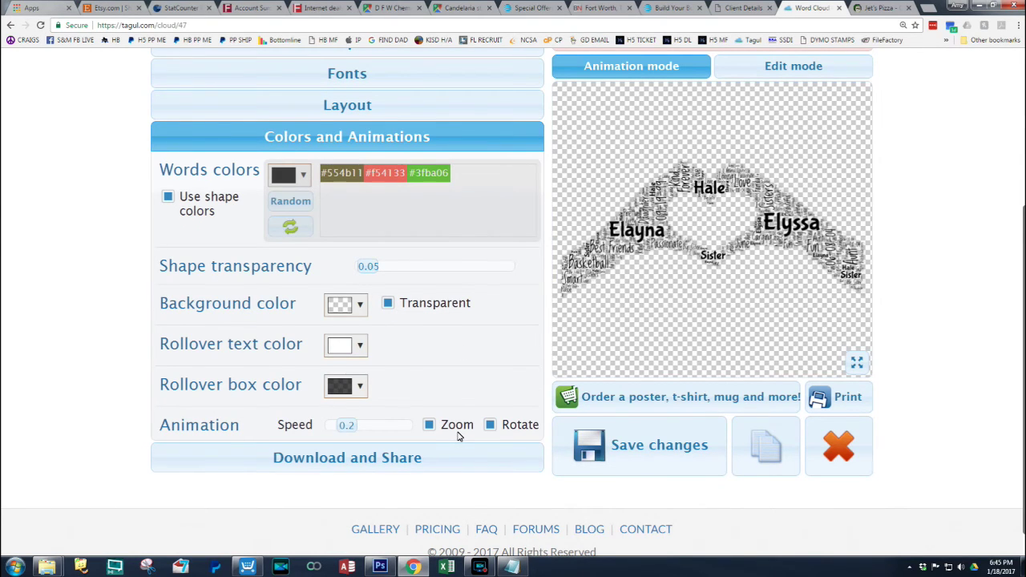
scroll(458, 435, down, 1)
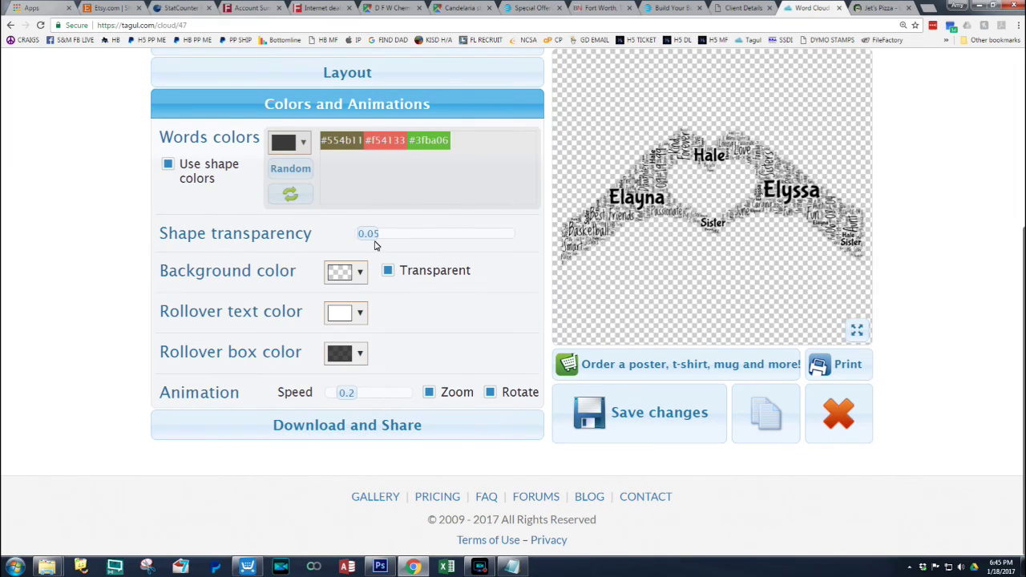
drag(367, 234, 337, 238)
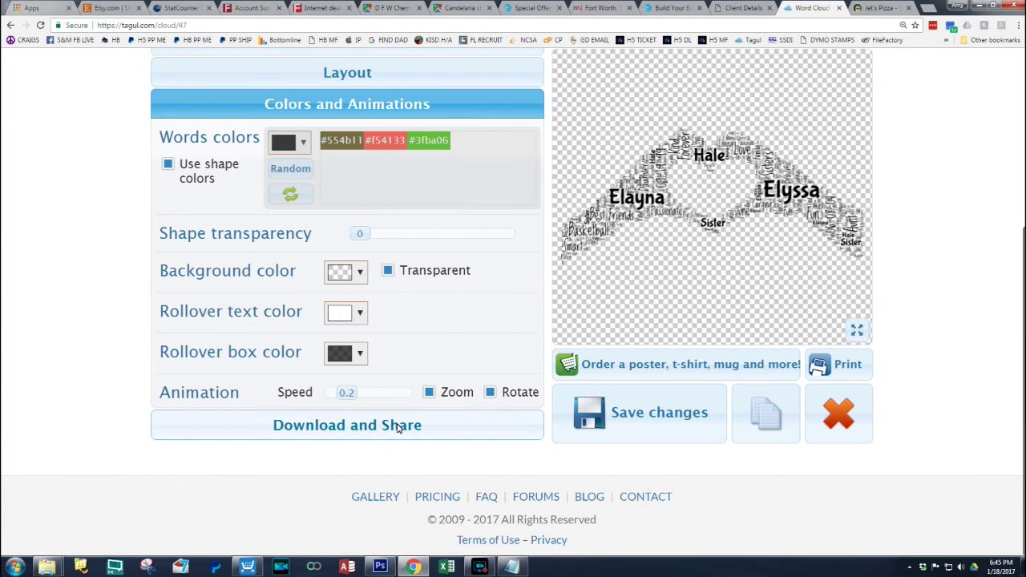
scroll(657, 424, up, 4)
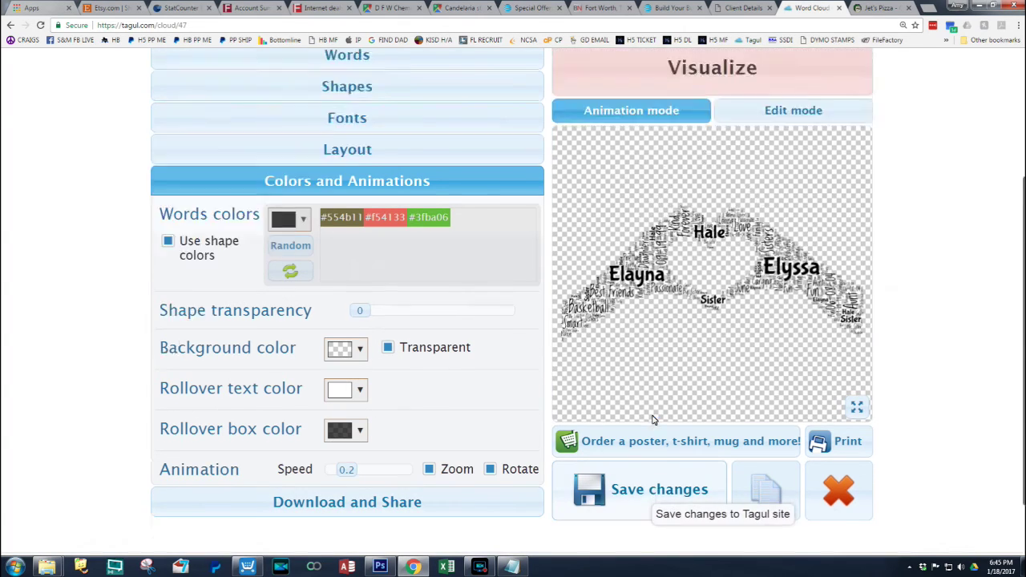
click(356, 141)
Retitle the cloud 'HAND HEART' and save the changes to the site
key(BackSpace)
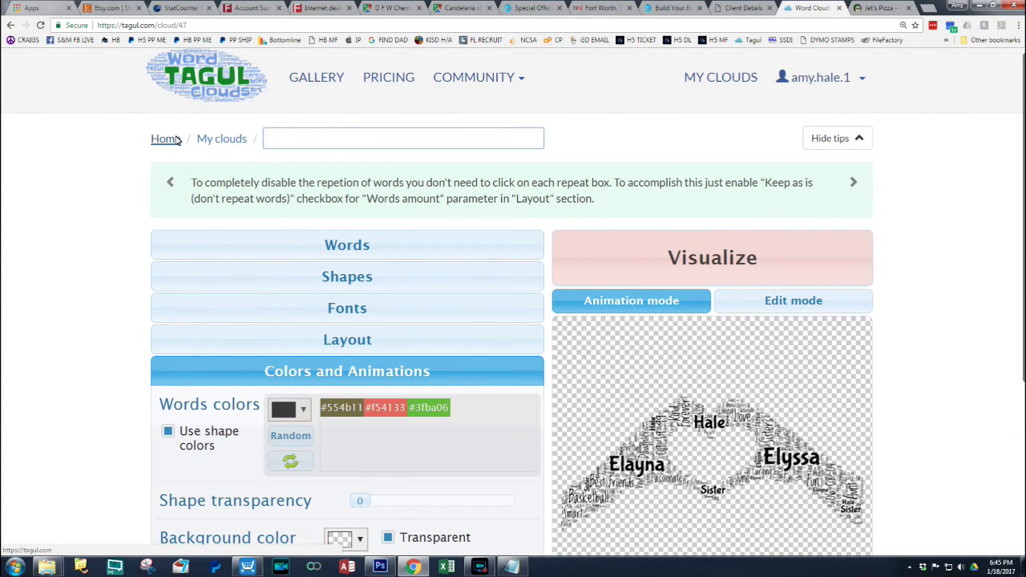
text(h)
key(BackSpace)
key(Caps_Lock)
text(H)
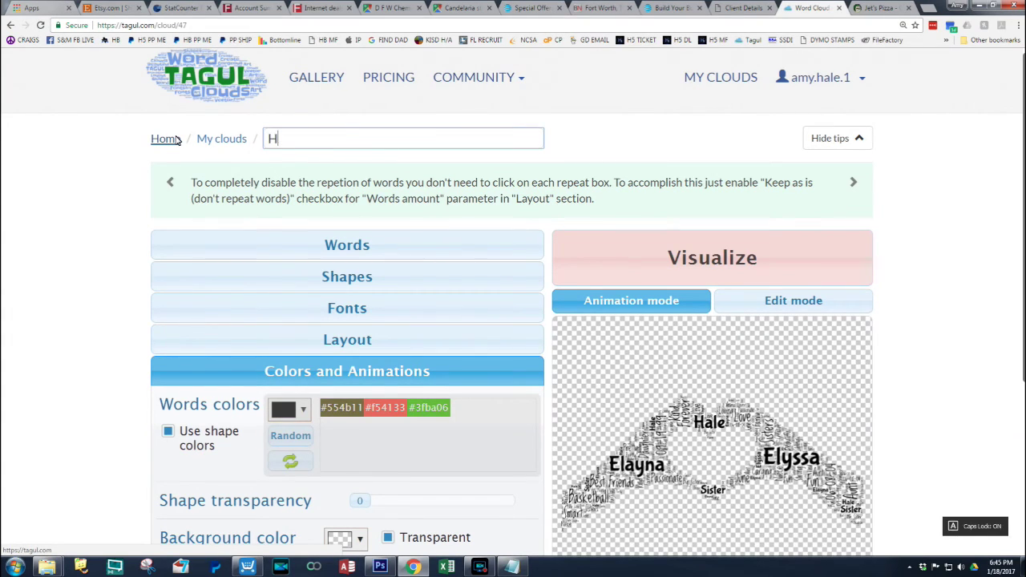
text(AND HEART)
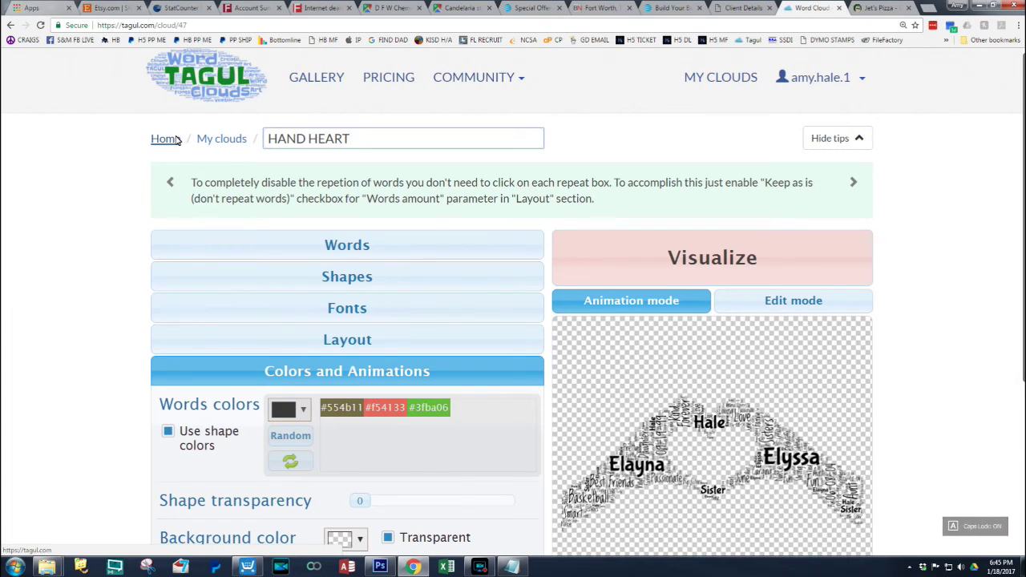
key(Return)
scroll(516, 296, down, 3)
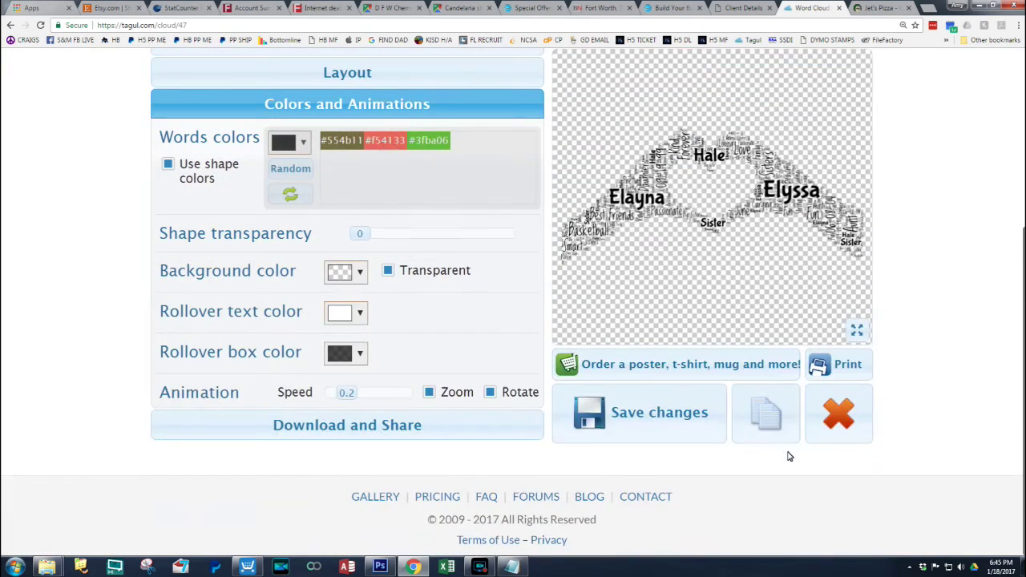
click(631, 409)
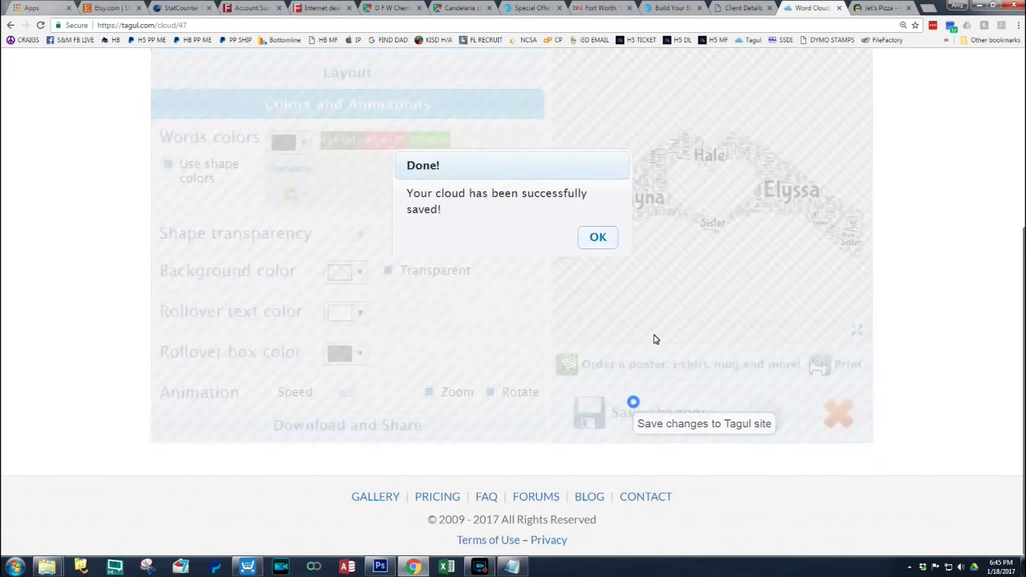
click(593, 237)
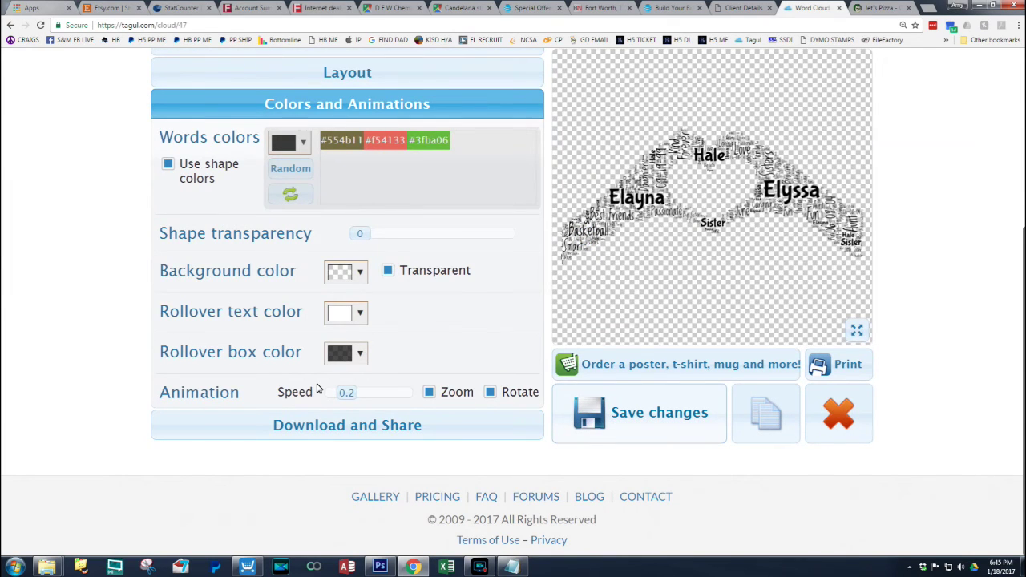
Choose the EPS vector download from the Download and Share options
click(321, 425)
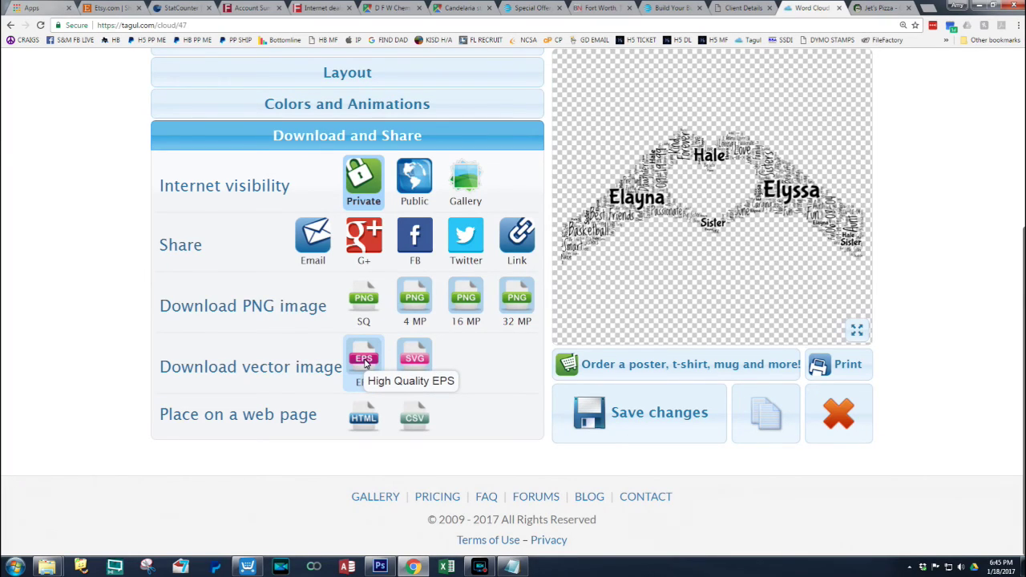
scroll(365, 363, up, 5)
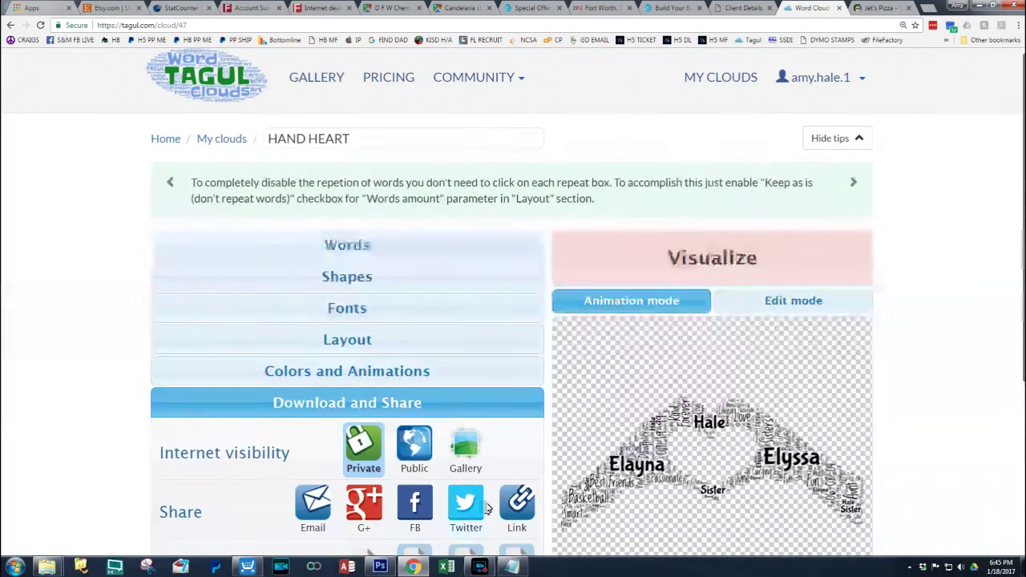
scroll(473, 497, down, 3)
click(364, 410)
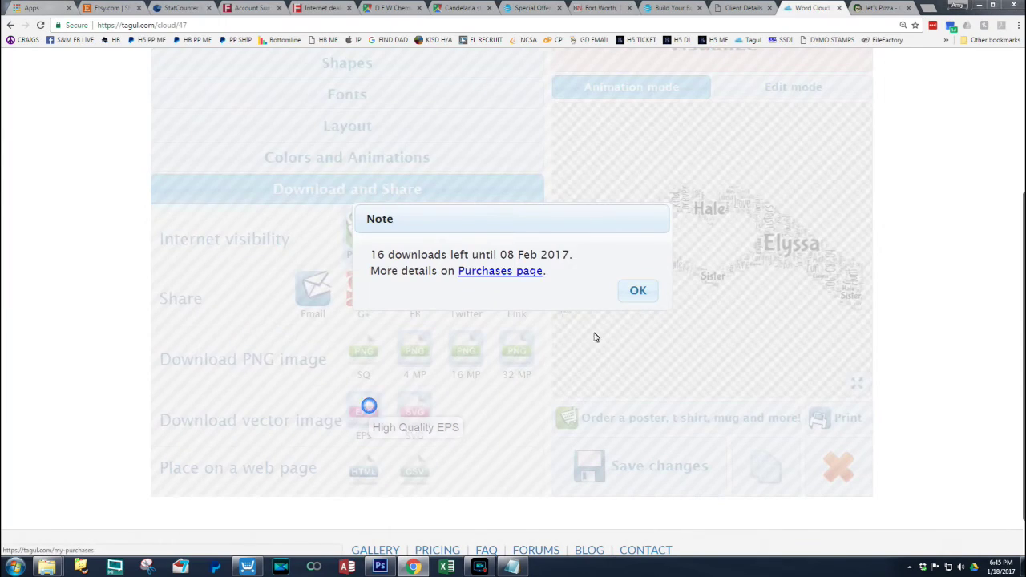
Save HAND HEART.eps into Dropbox > _HALE BOUND > _WORD CLOUDS
drag(497, 12, 514, 370)
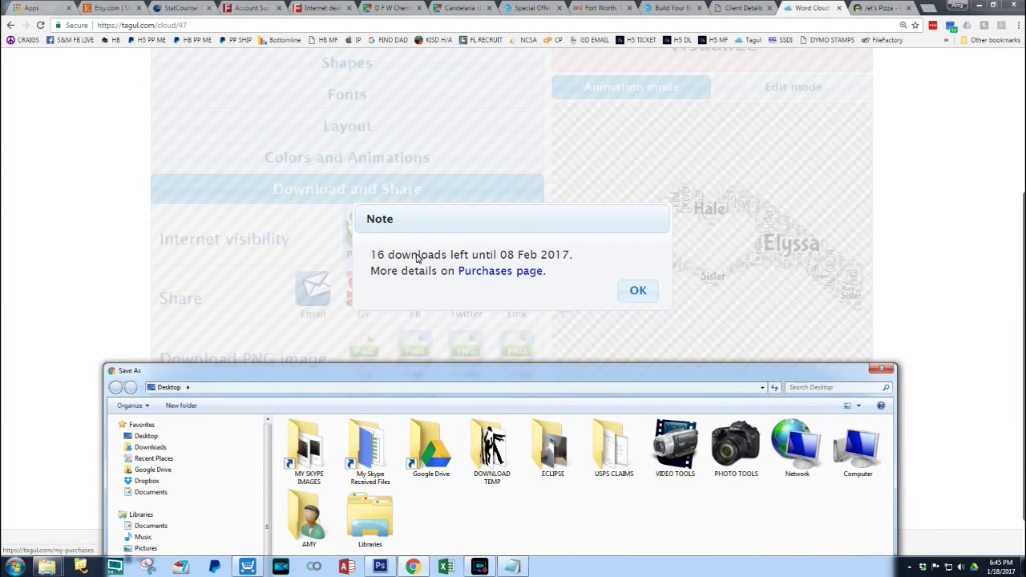
drag(455, 377, 455, 163)
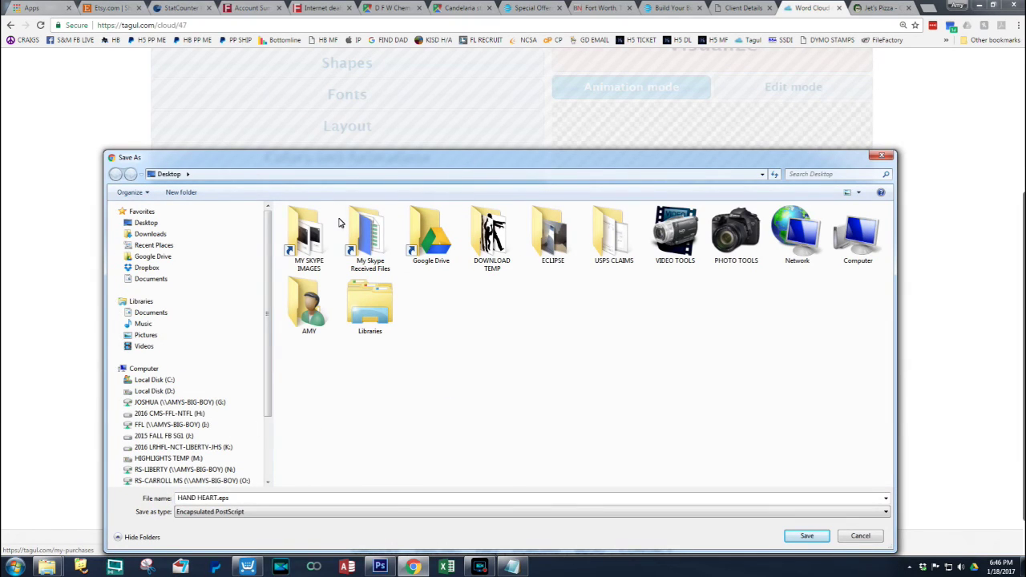
click(150, 271)
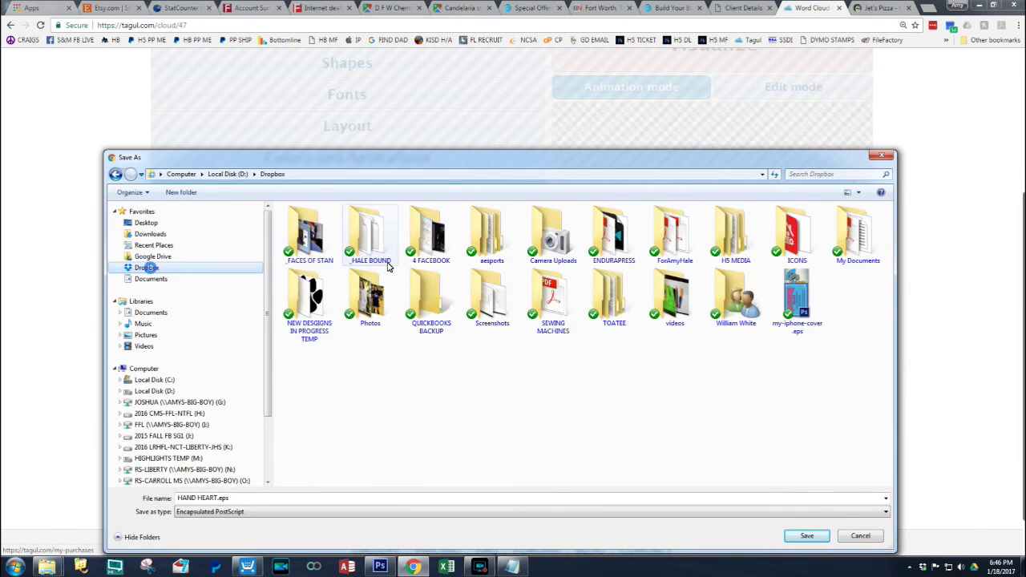
double_click(383, 255)
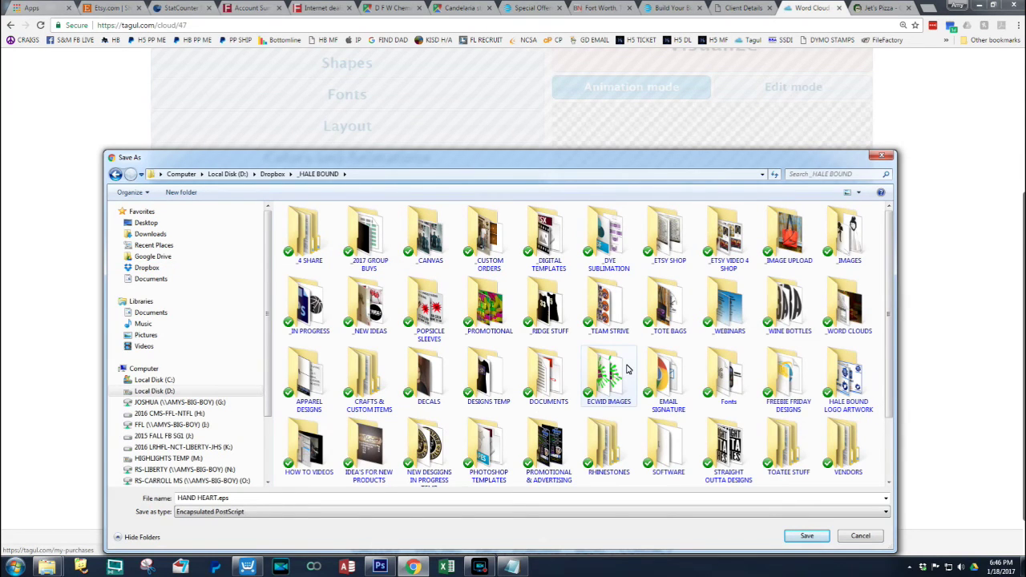
double_click(848, 309)
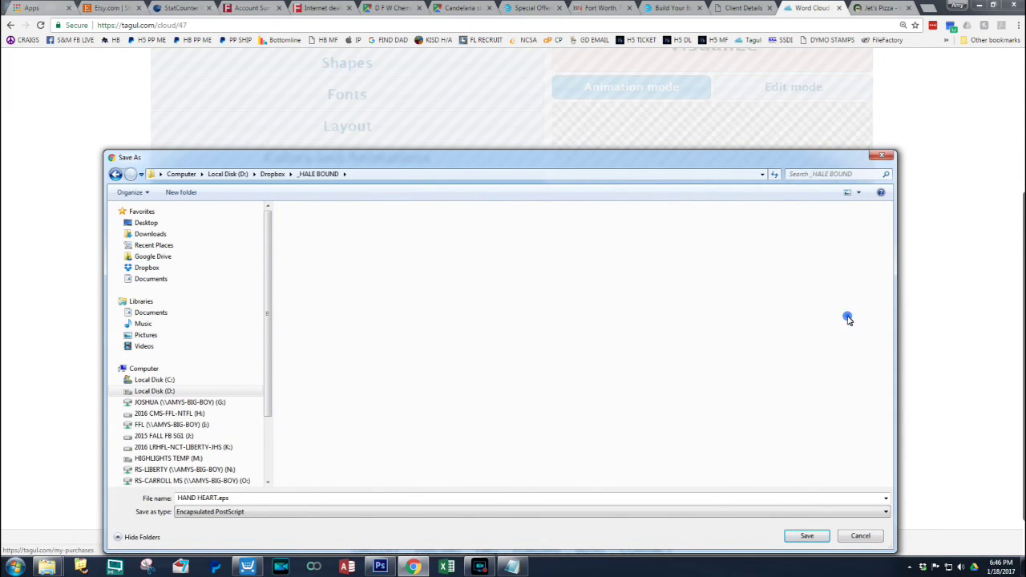
click(277, 501)
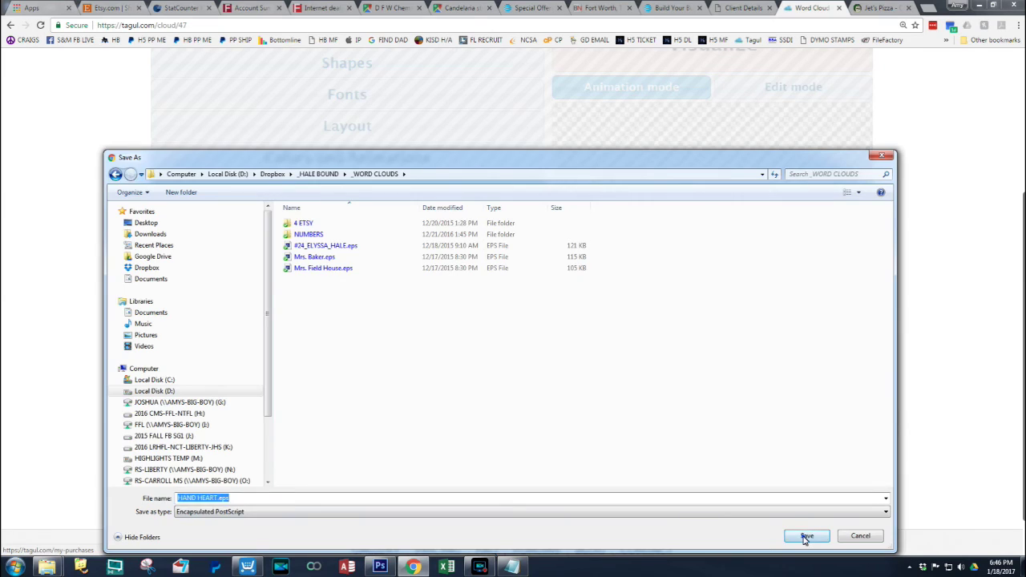
click(806, 536)
click(632, 290)
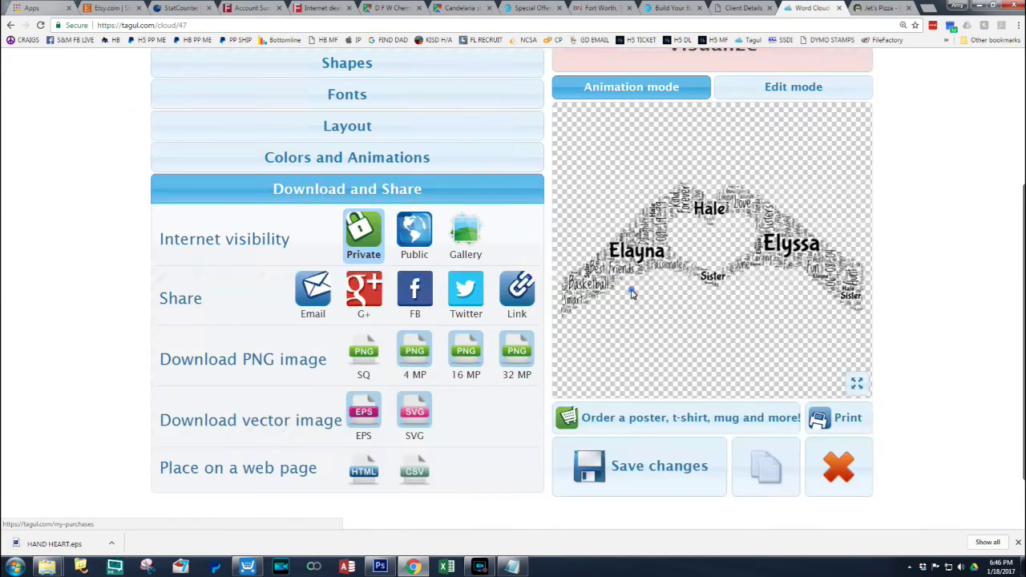
click(764, 462)
click(526, 293)
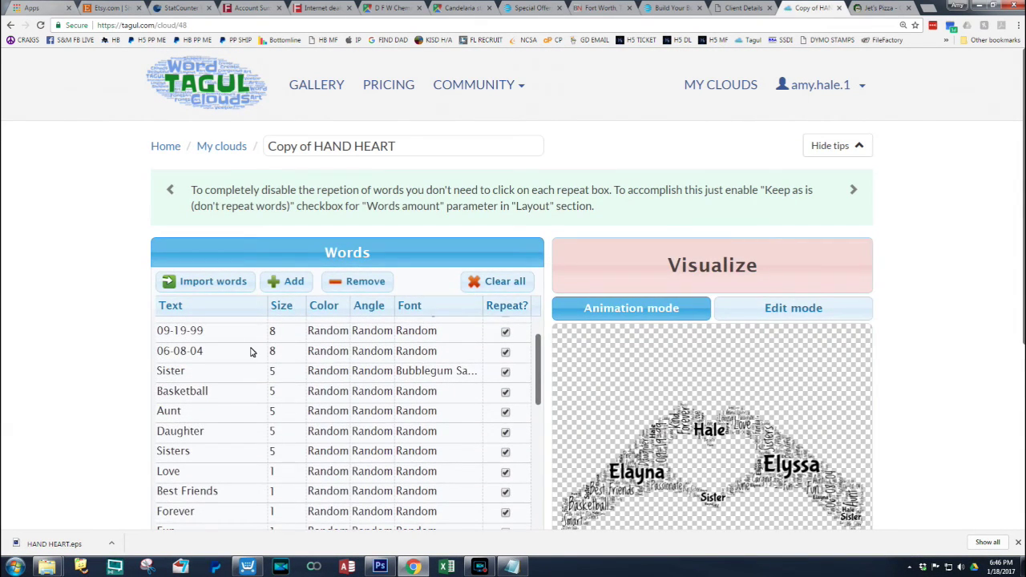
scroll(250, 351, up, 2)
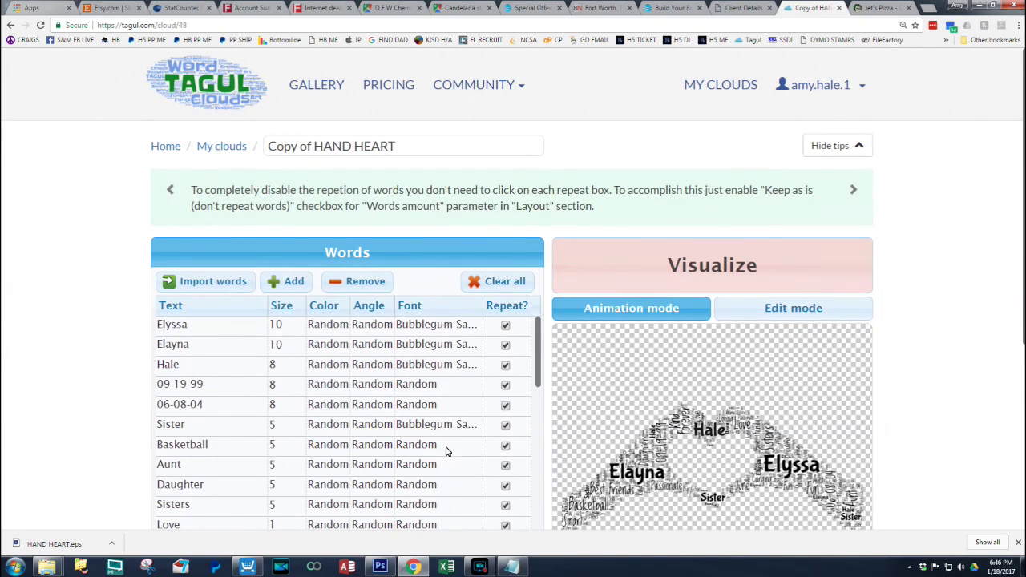
double_click(204, 329)
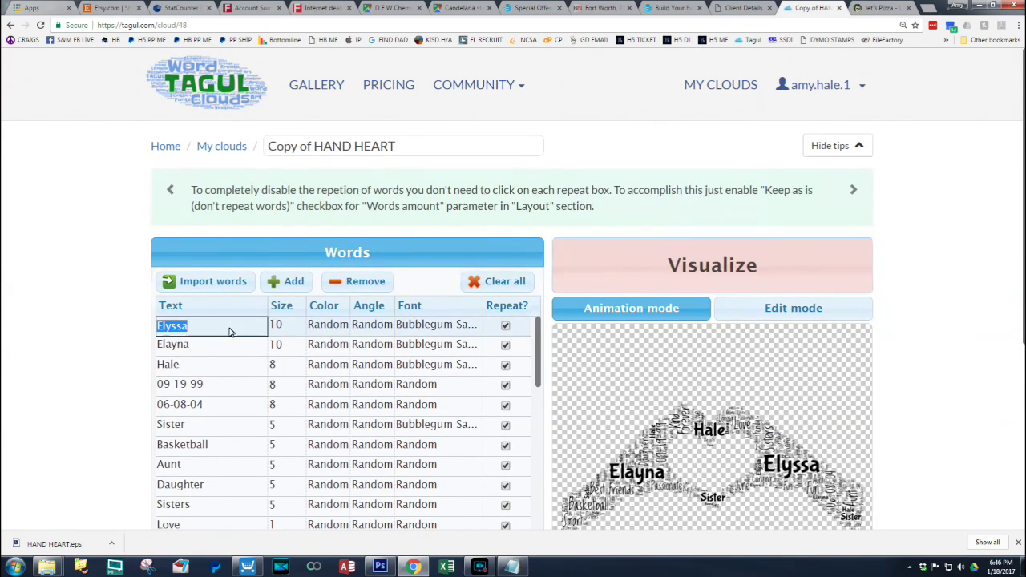
scroll(905, 446, down, 2)
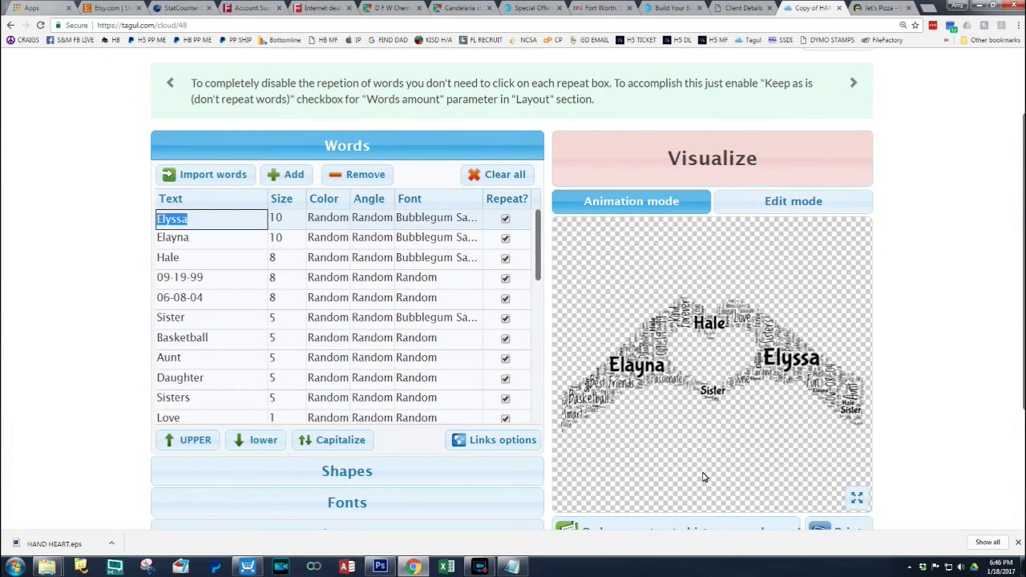
scroll(703, 477, up, 2)
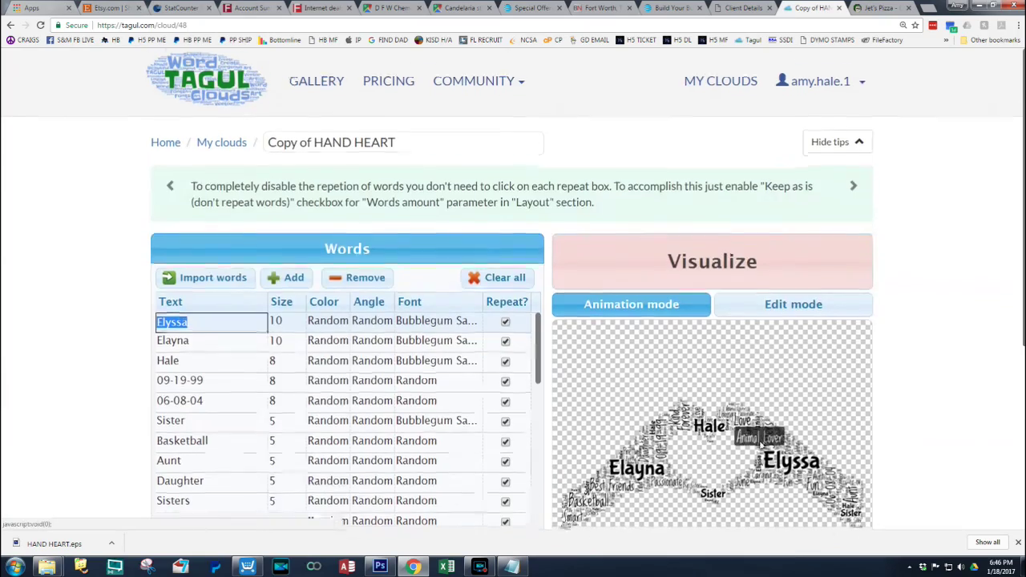
scroll(762, 441, down, 4)
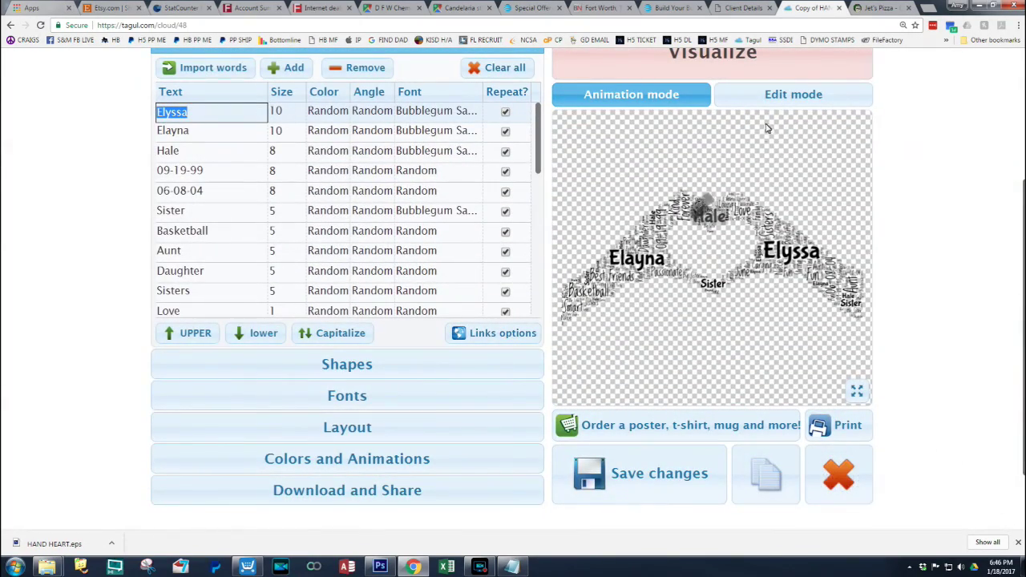
scroll(766, 132, up, 1)
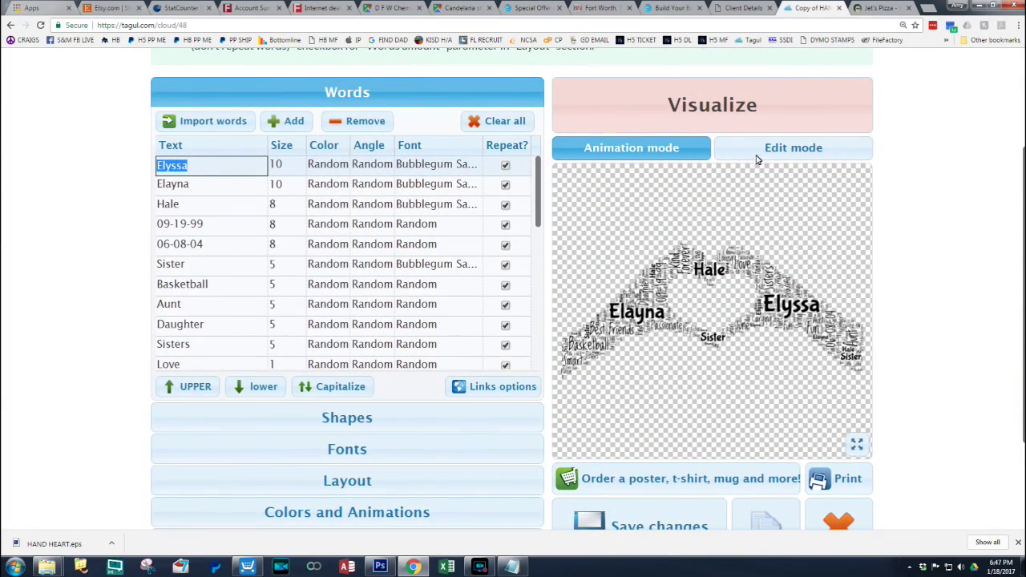
Put the cloud preview in Edit mode, then bring Photoshop CS6 to the front
click(789, 150)
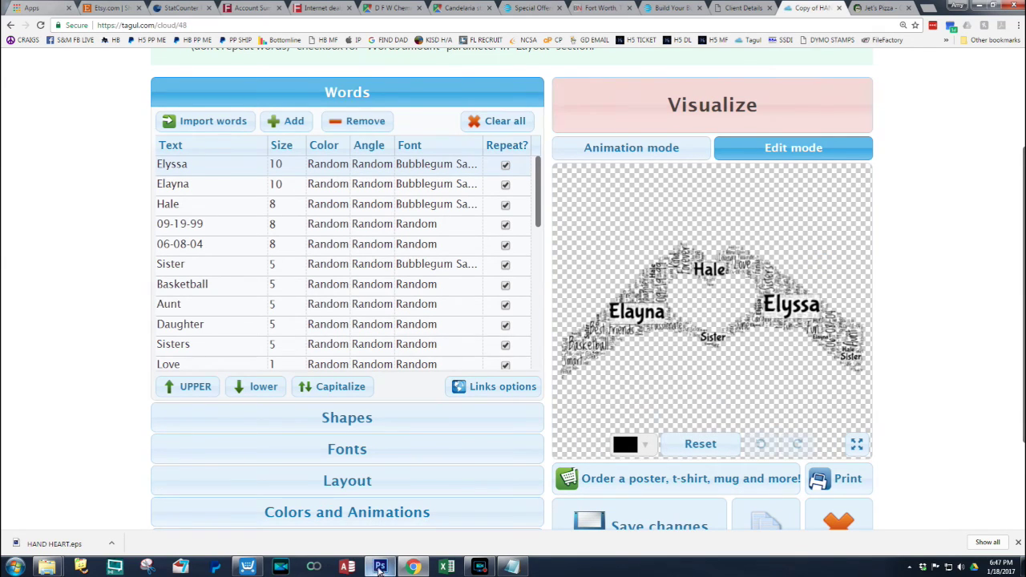
click(380, 566)
Bring up Photoshop's Open dialog and set Look in to Local Disk (D:)
click(31, 7)
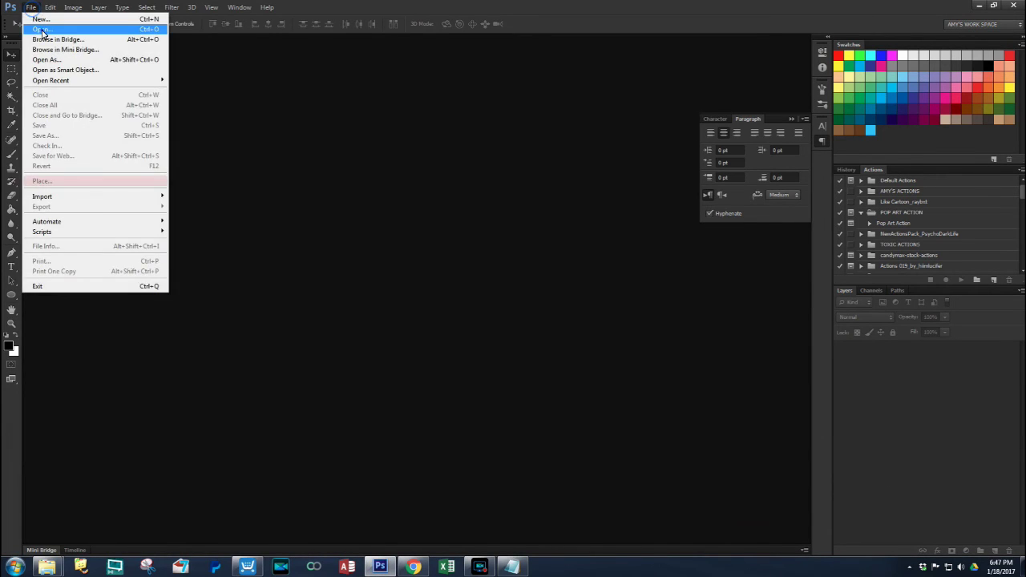
click(36, 26)
click(440, 227)
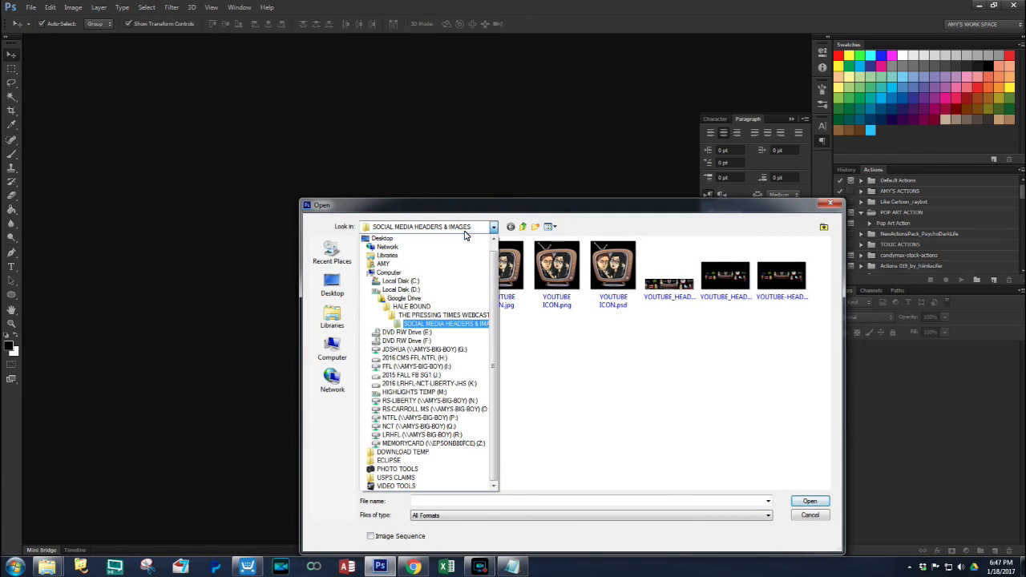
click(405, 289)
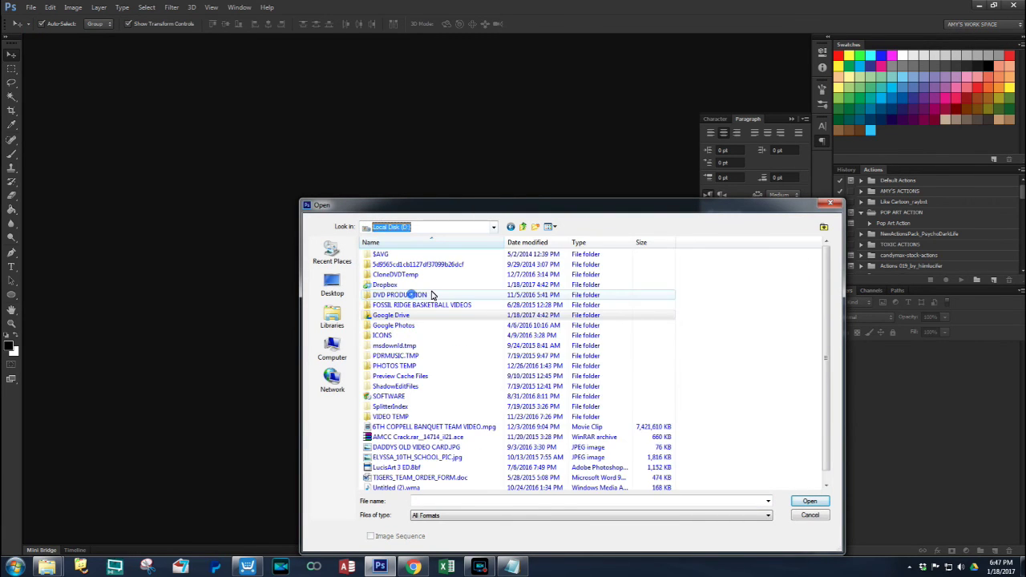
Browse through Dropbox and _HALE BOUND into the _WORD CLOUDS folder to find HAND HEART.eps
double_click(389, 286)
double_click(441, 285)
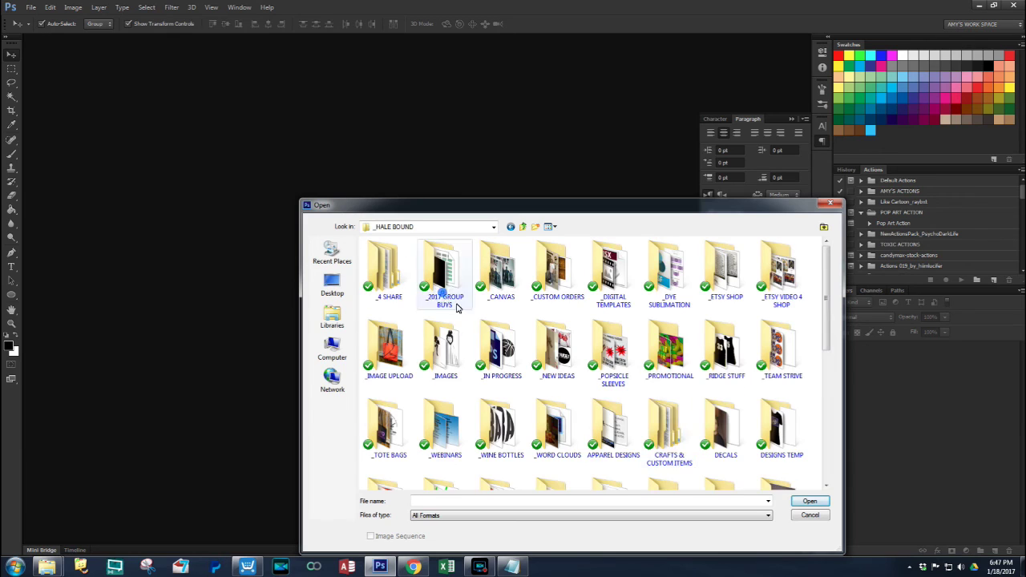
scroll(740, 477, down, 1)
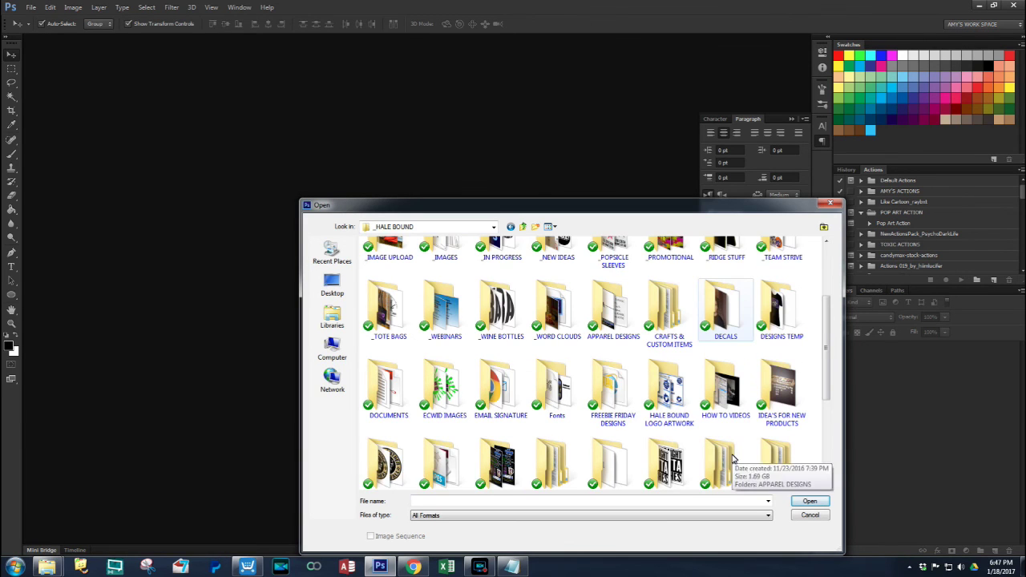
scroll(731, 461, down, 2)
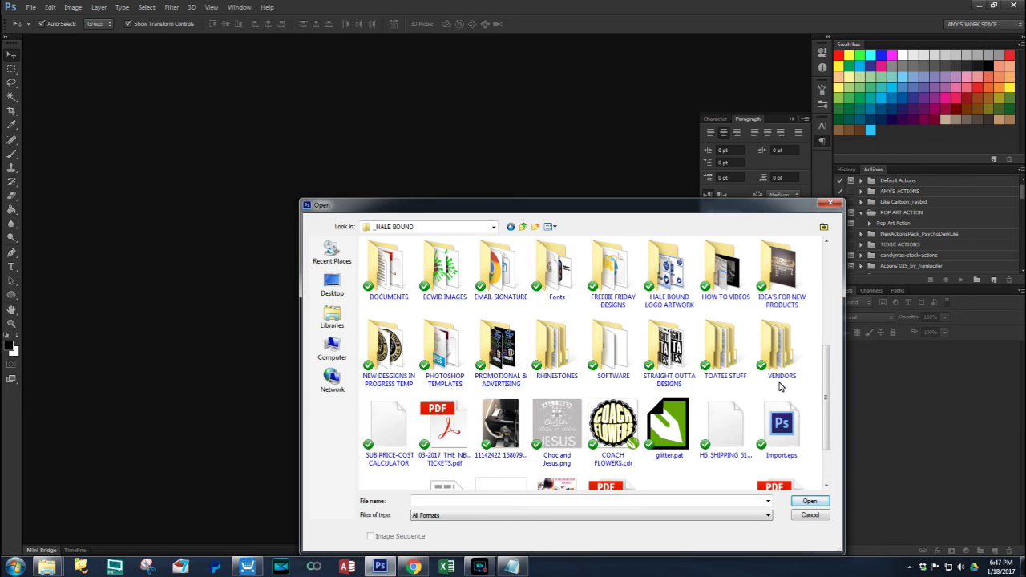
scroll(611, 394, up, 3)
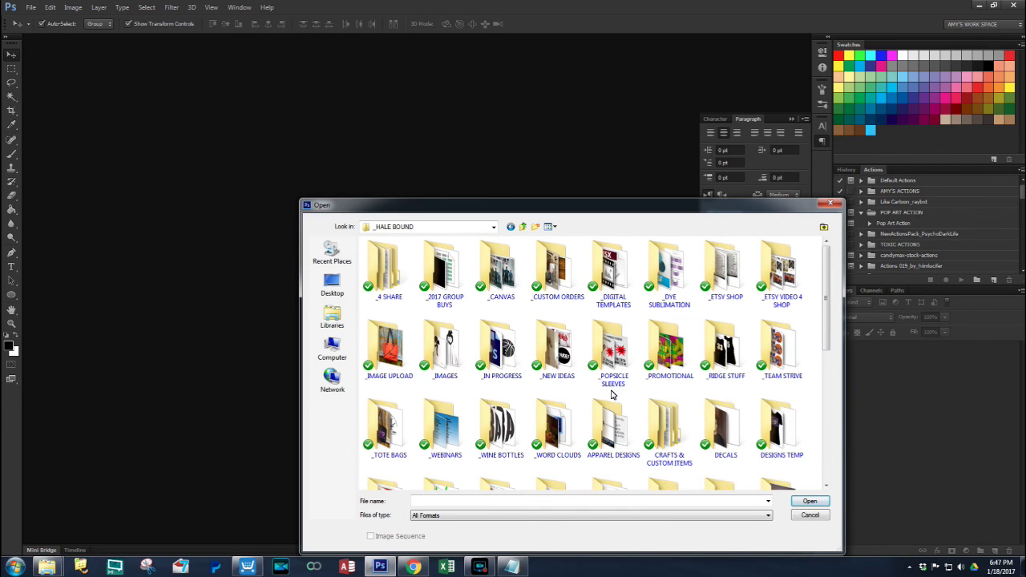
double_click(550, 430)
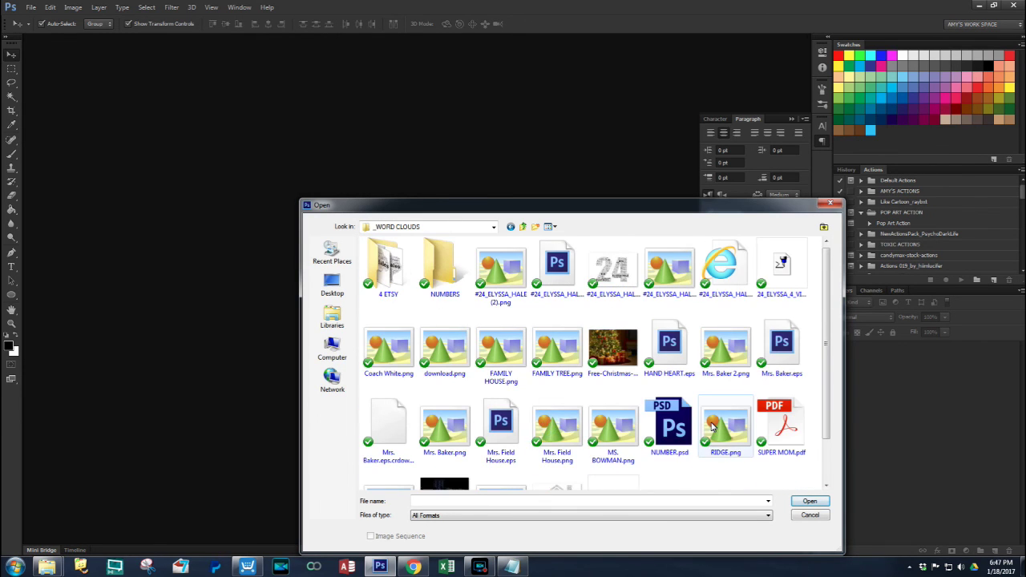
scroll(715, 429, down, 1)
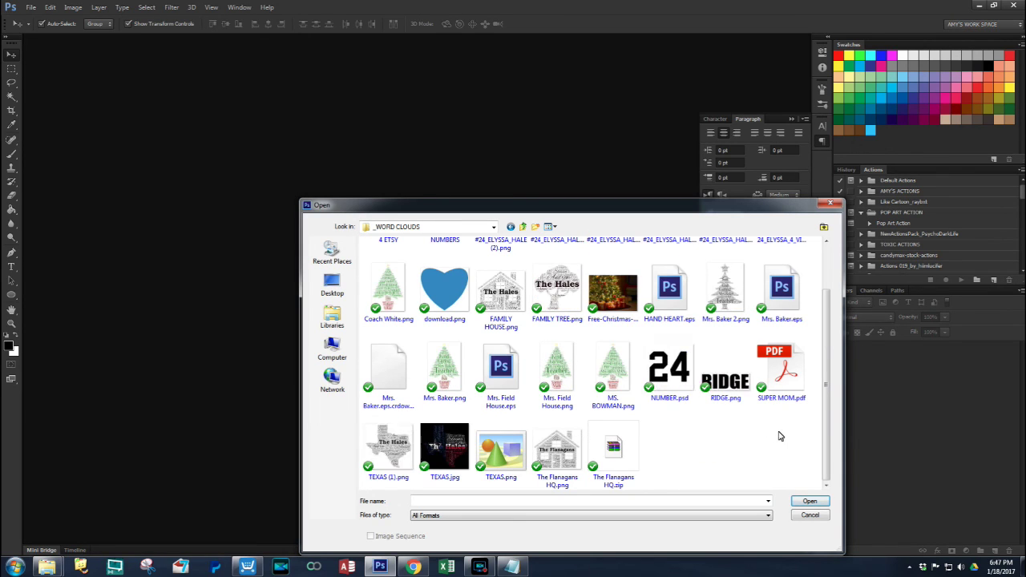
scroll(780, 436, up, 1)
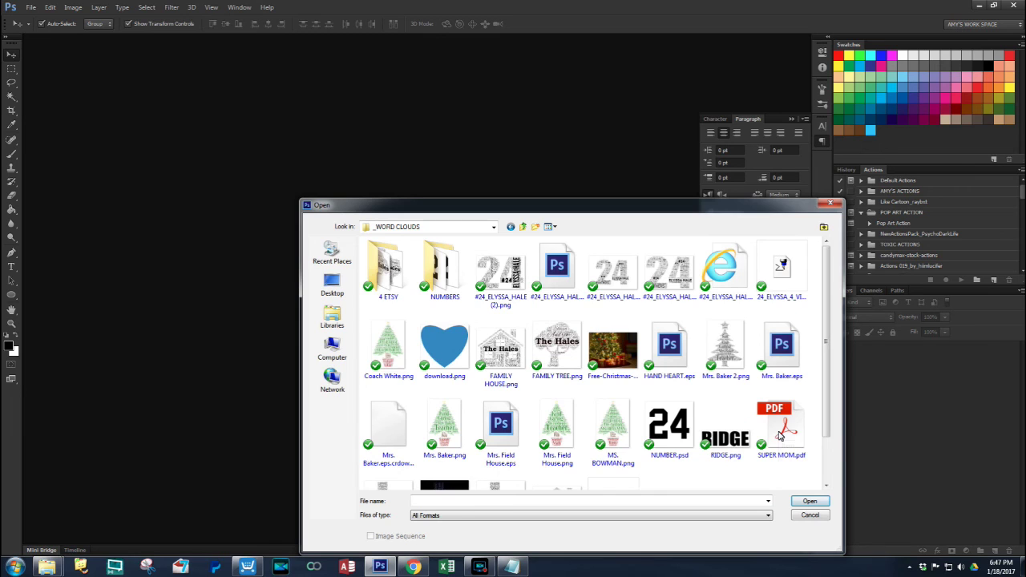
scroll(779, 436, down, 1)
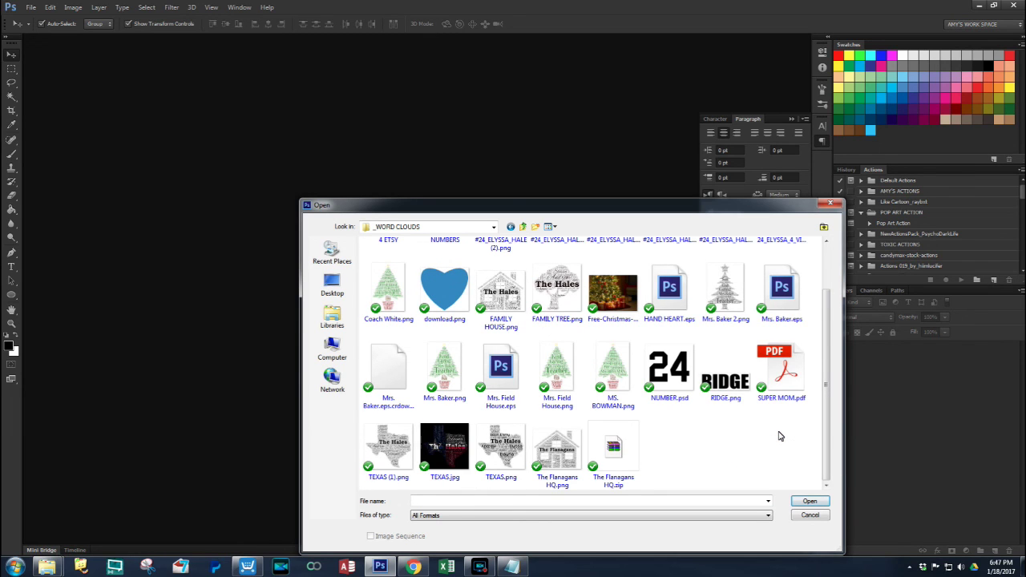
Open HAND HEART.eps, rasterized at 300 pixels/inch in CMYK
double_click(672, 297)
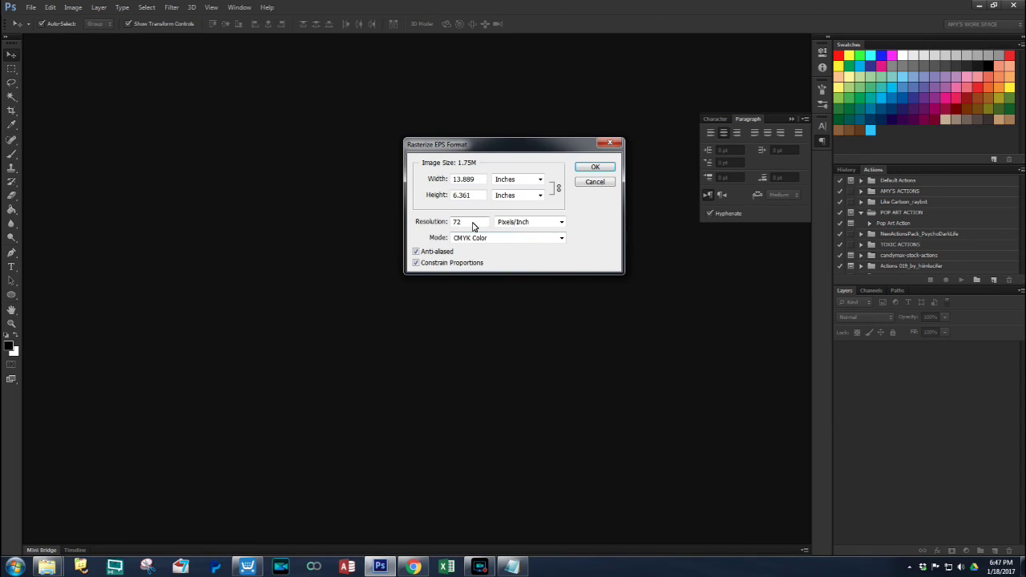
double_click(469, 222)
click(593, 168)
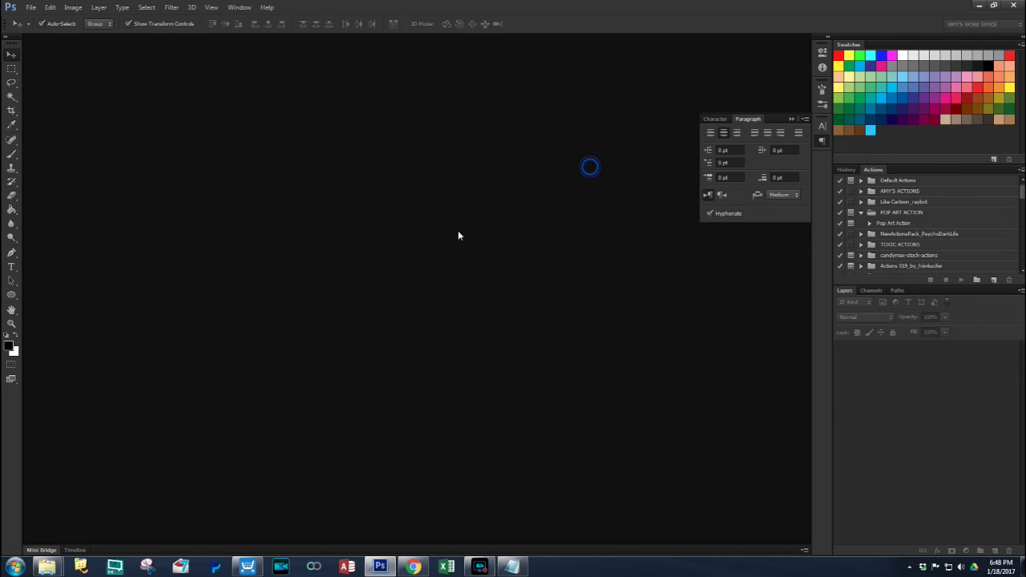
Deselect the word cloud layer and zoom in and back out to inspect the heart
click(450, 486)
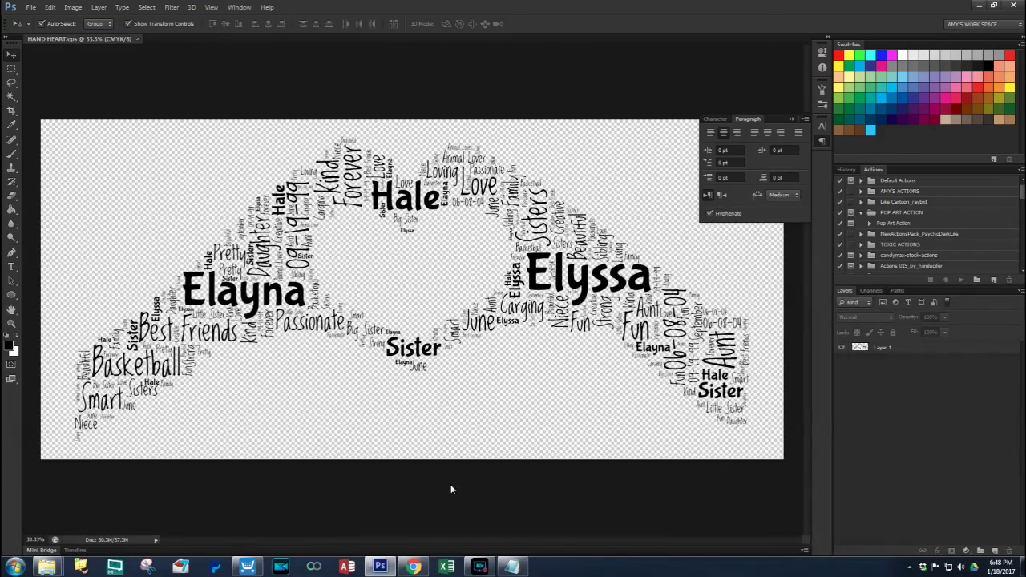
key(ctrl+plus)
key(ctrl+plus)
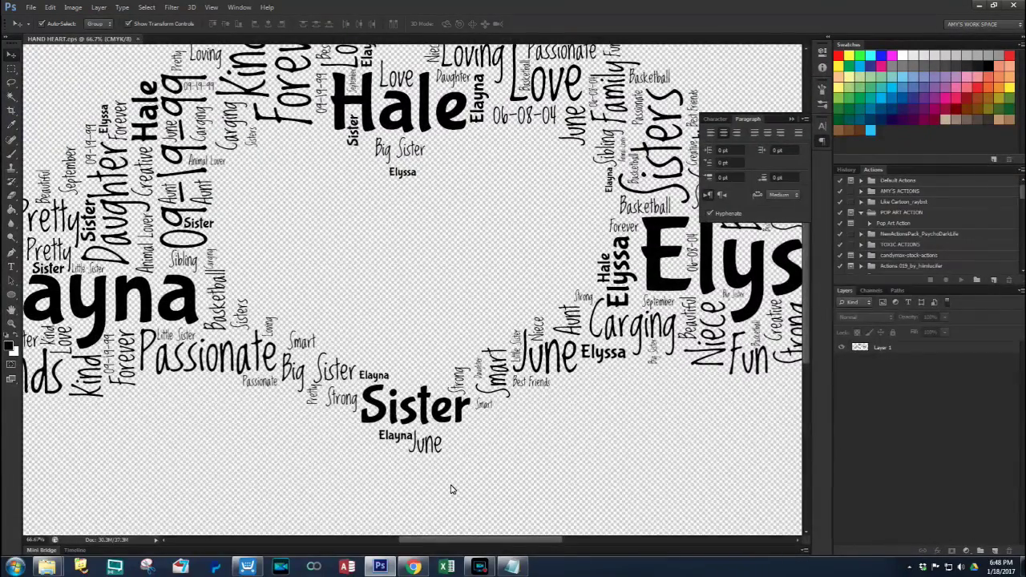
key(ctrl+minus)
key(ctrl+minus)
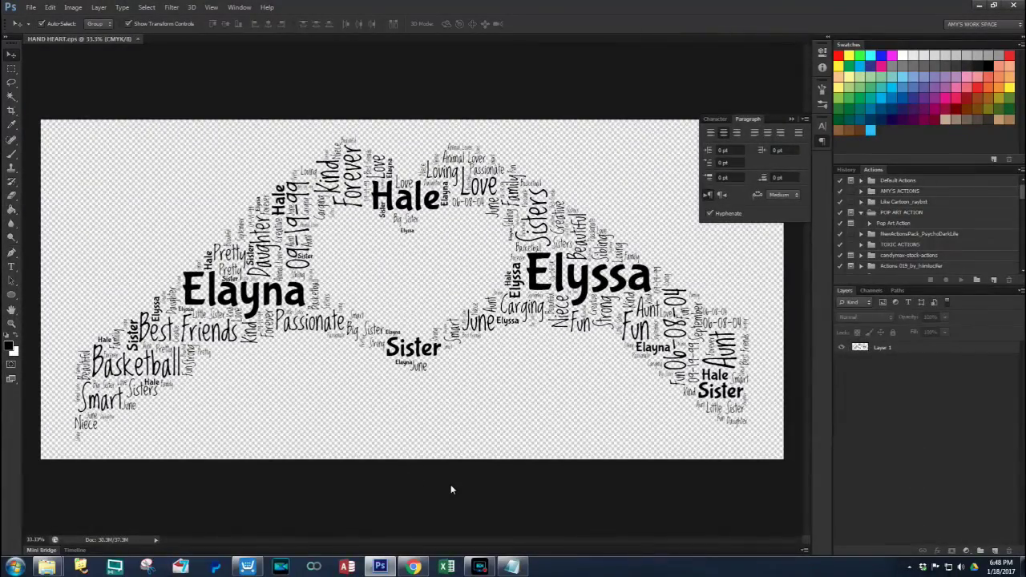